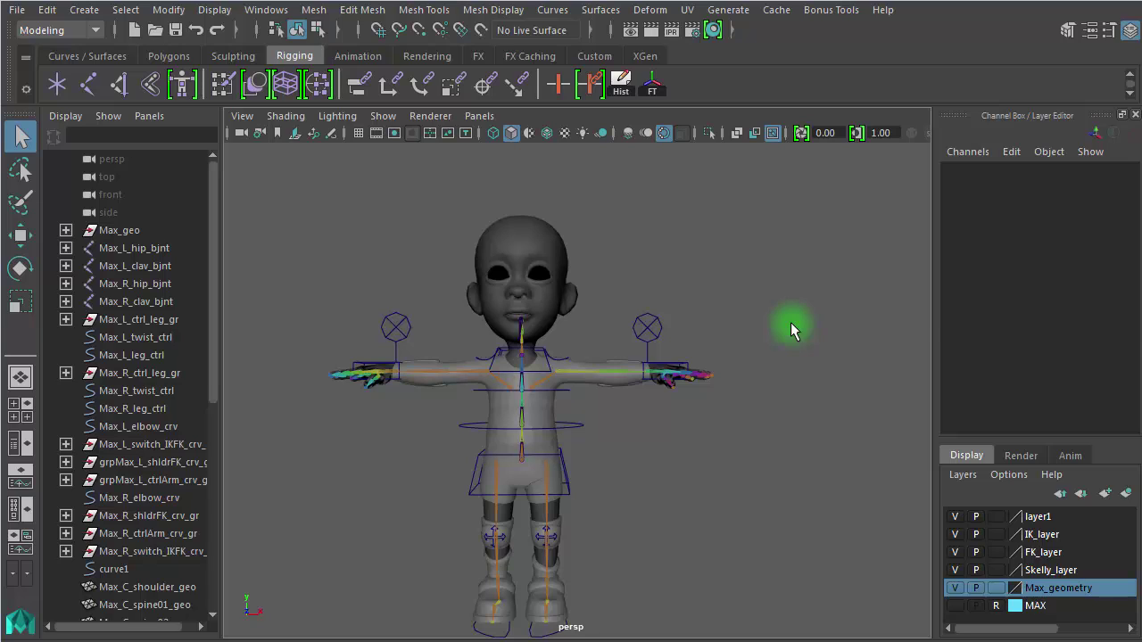
# Step: Create an empty group and rename it max
pyautogui.hotkey('ctrl', 'g')
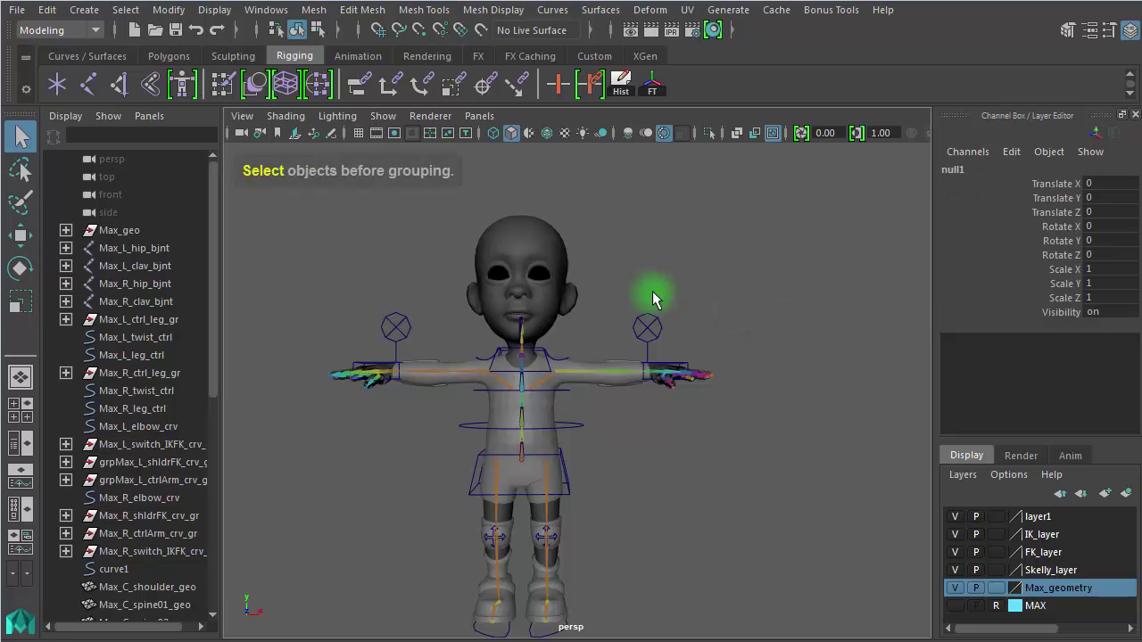
pyautogui.click(305, 242)
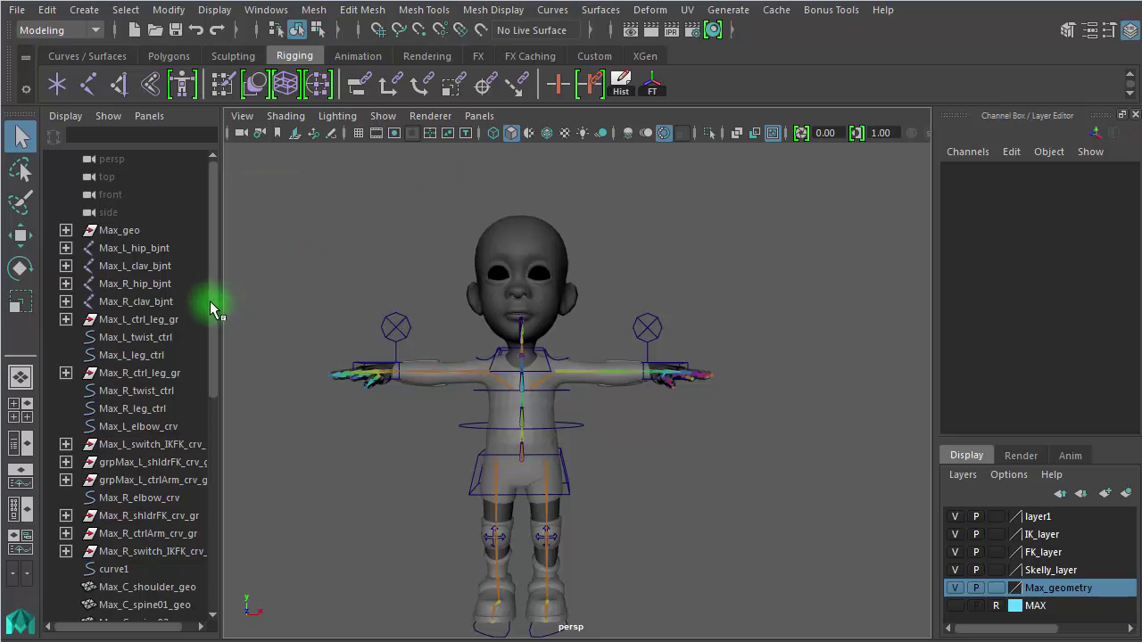
pyautogui.moveTo(210, 302); pyautogui.dragTo(207, 530)
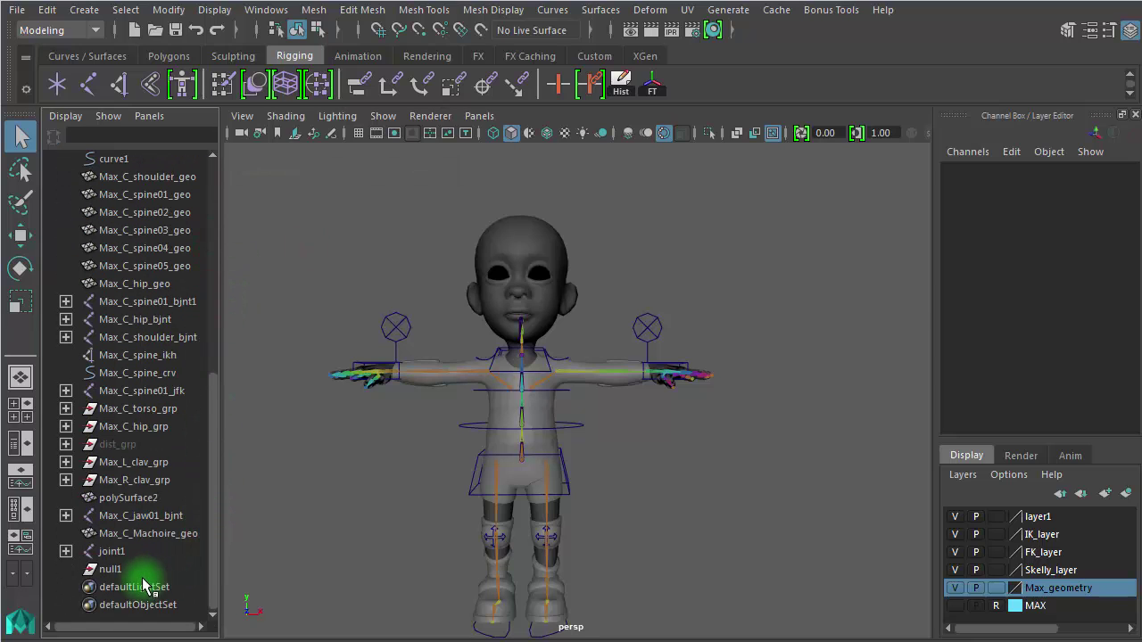
pyautogui.click(100, 571)
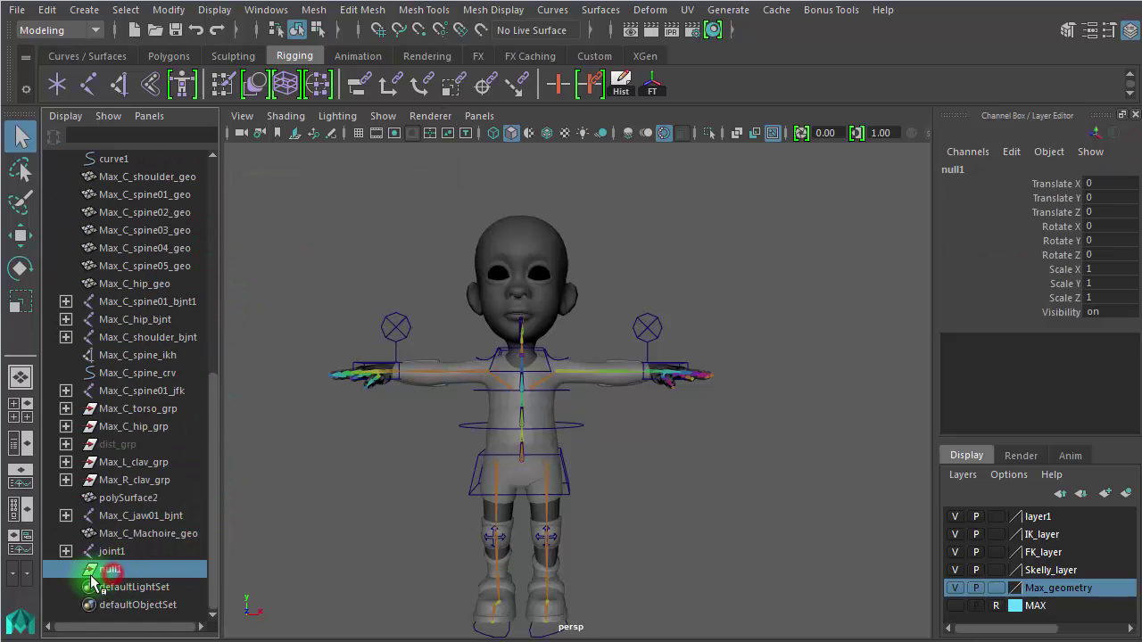
pyautogui.doubleClick(138, 571)
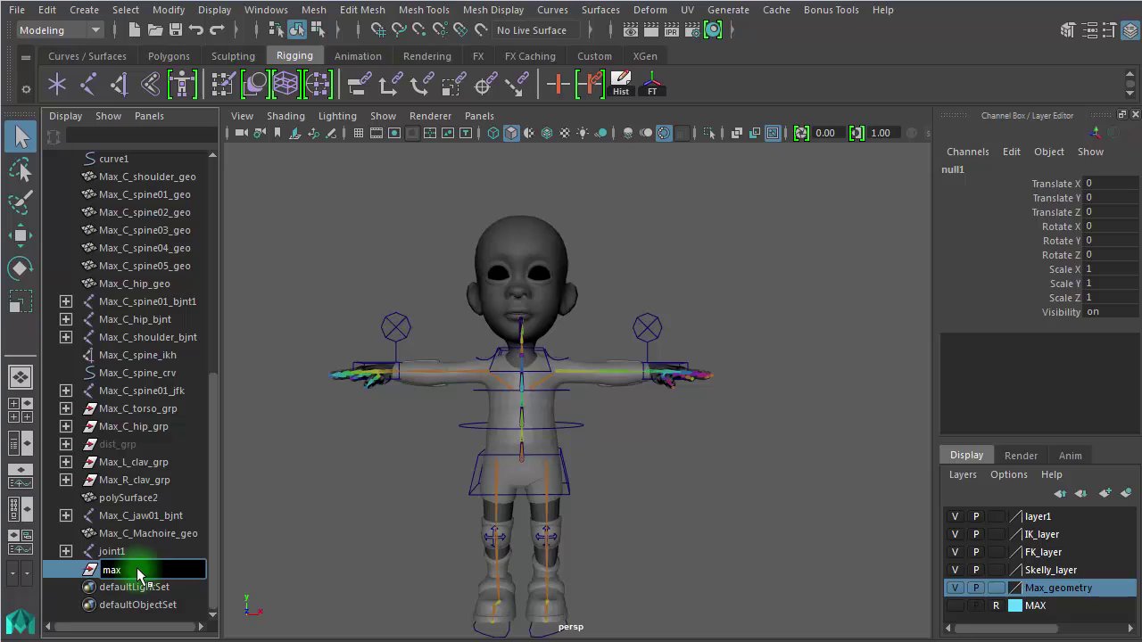
pyautogui.write('max')
pyautogui.press('Return')
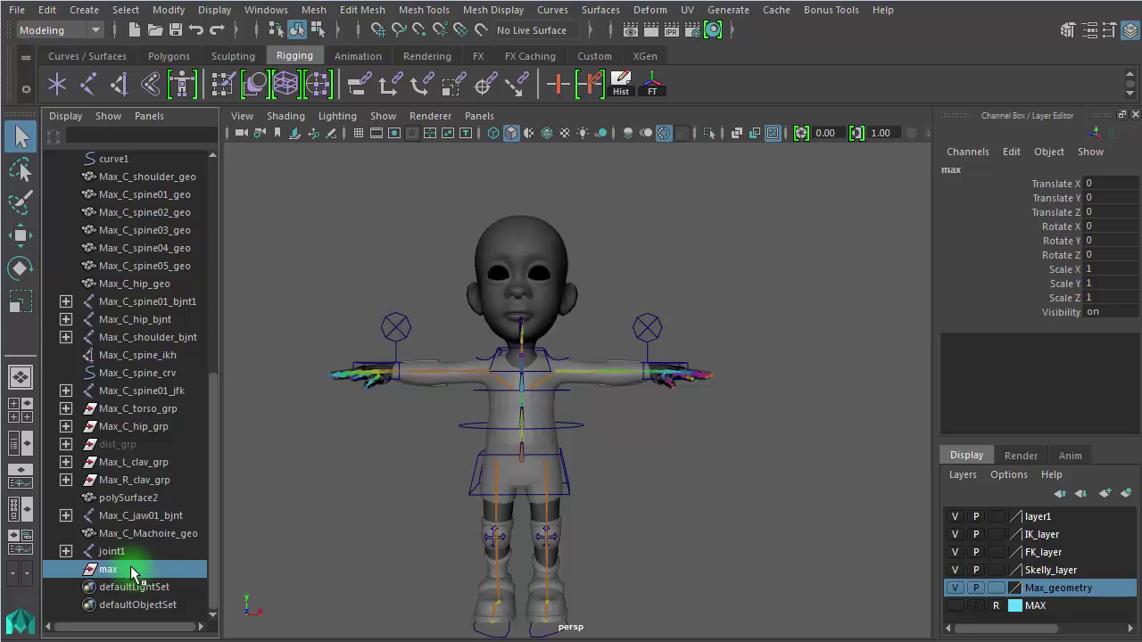
# Step: Move the empty max group up the outliner, directly above Max_geo
pyautogui.moveTo(138, 575); pyautogui.dragTo(181, 196)
pyautogui.moveTo(209, 430); pyautogui.dragTo(222, 194)
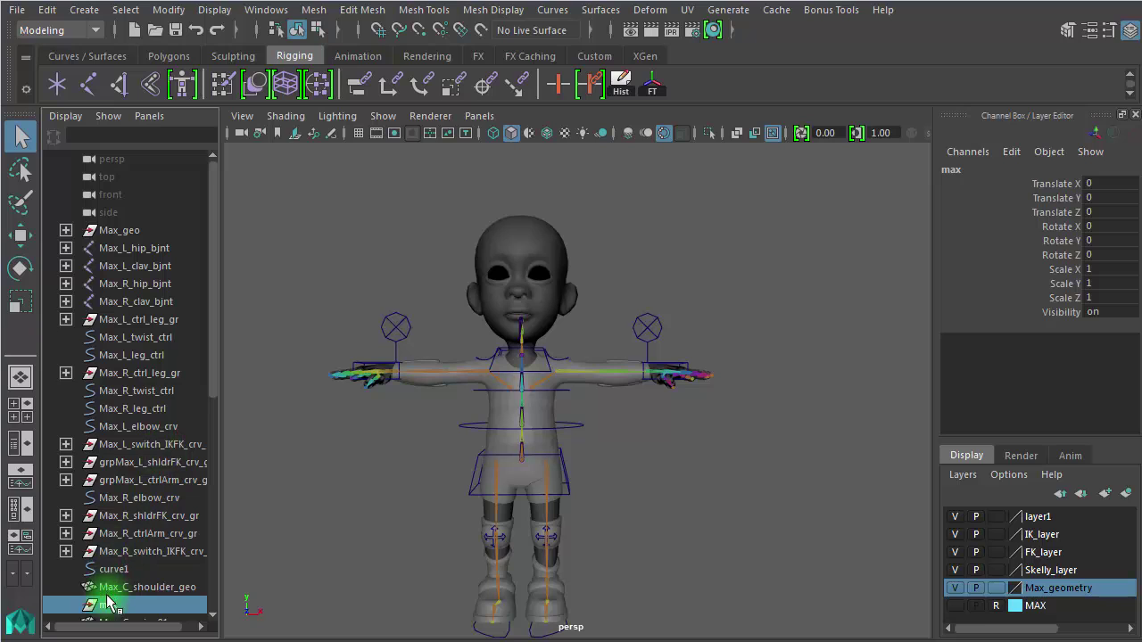
pyautogui.moveTo(111, 613); pyautogui.dragTo(138, 227)
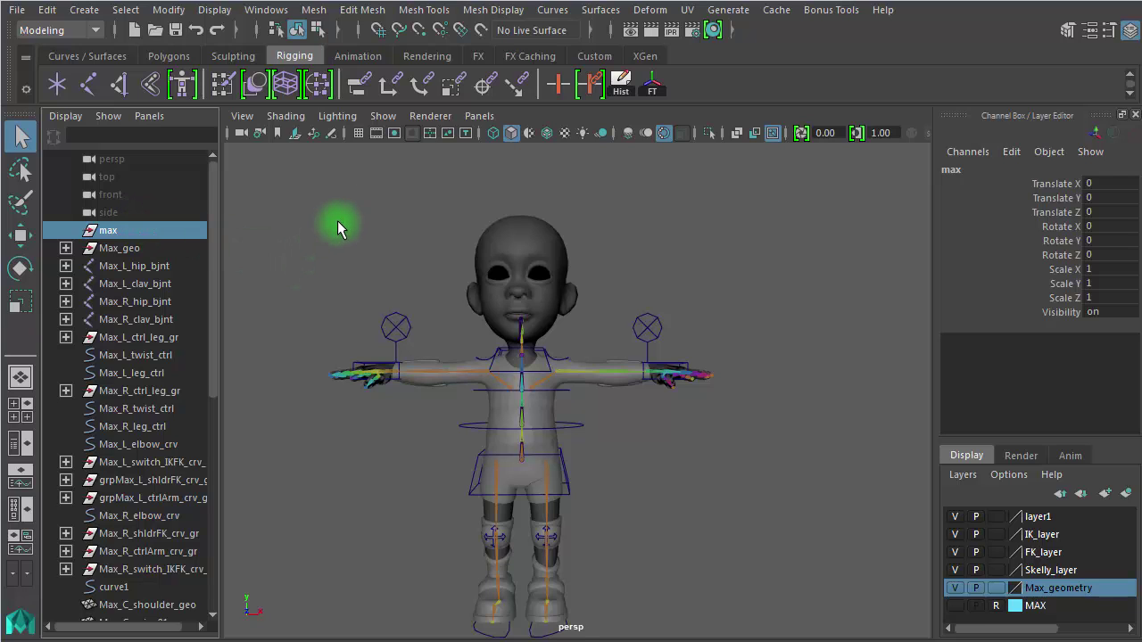
# Step: Expand the Max_geo group and widen the outliner so its child names fit
pyautogui.click(138, 250)
pyautogui.click(65, 248)
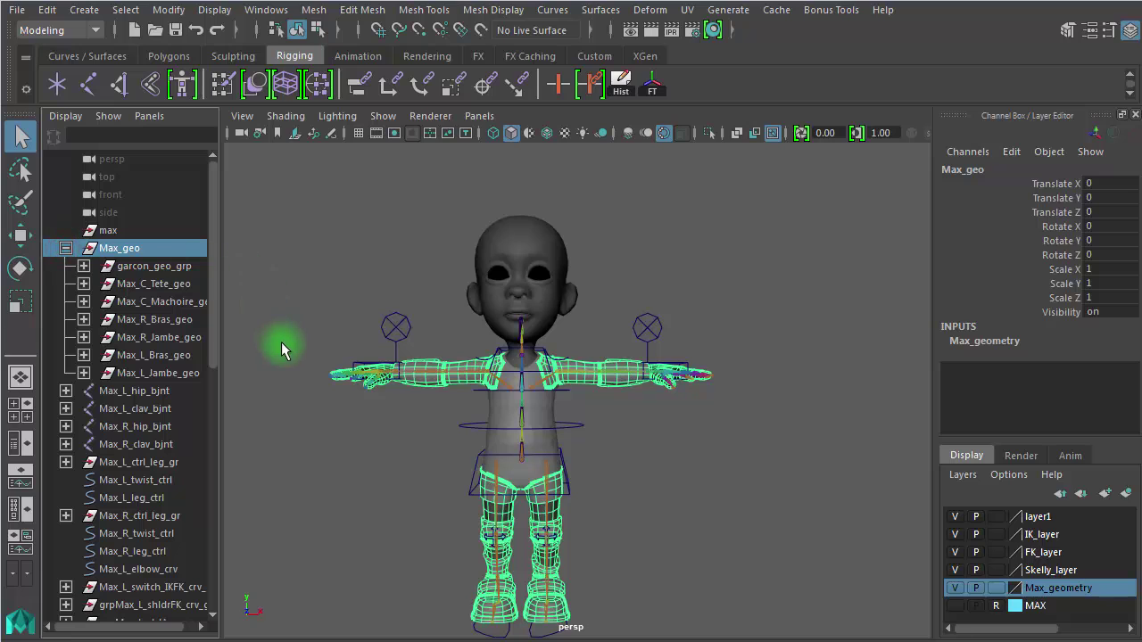
pyautogui.moveTo(222, 284); pyautogui.dragTo(352, 290)
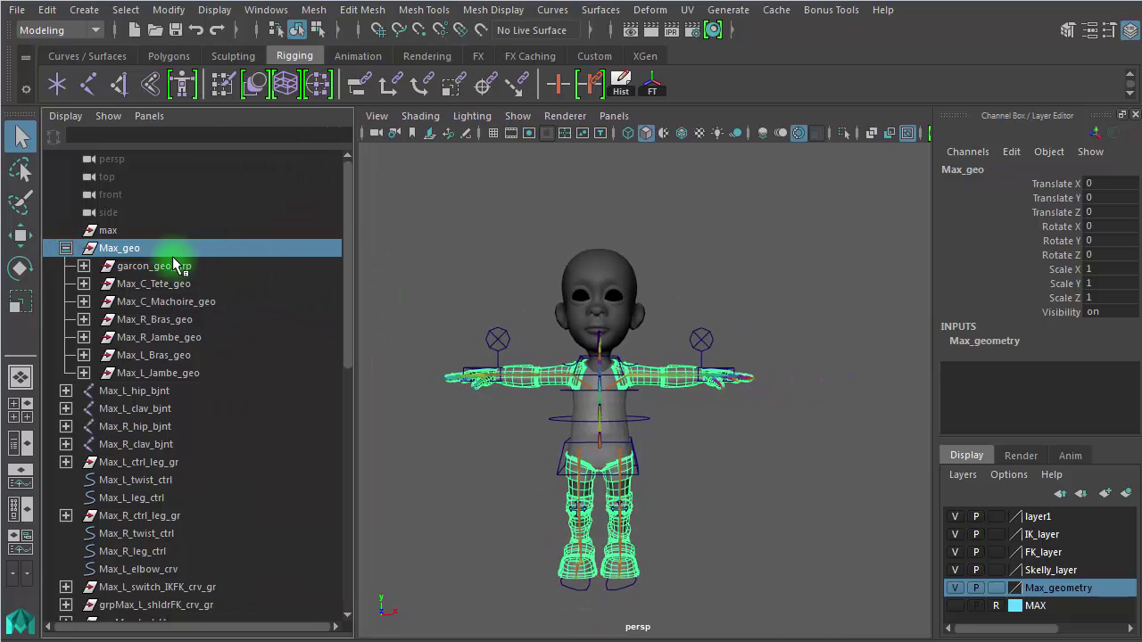
# Step: Show the MAX display layer and expand garcon_geo_grp to list its meshes
pyautogui.click(176, 266)
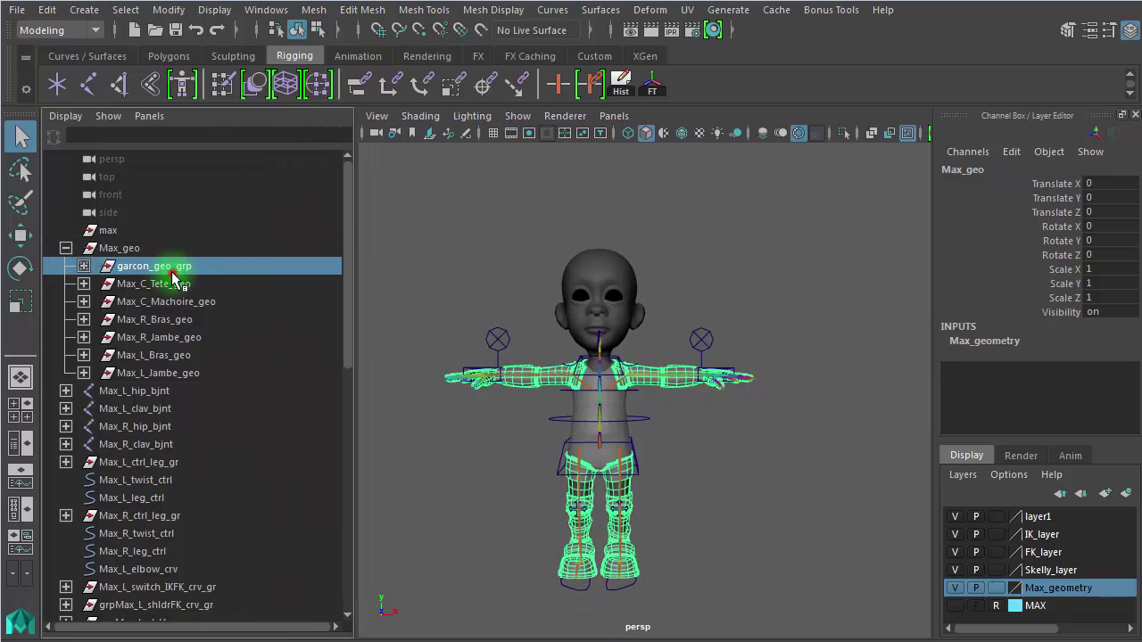
pyautogui.click(954, 605)
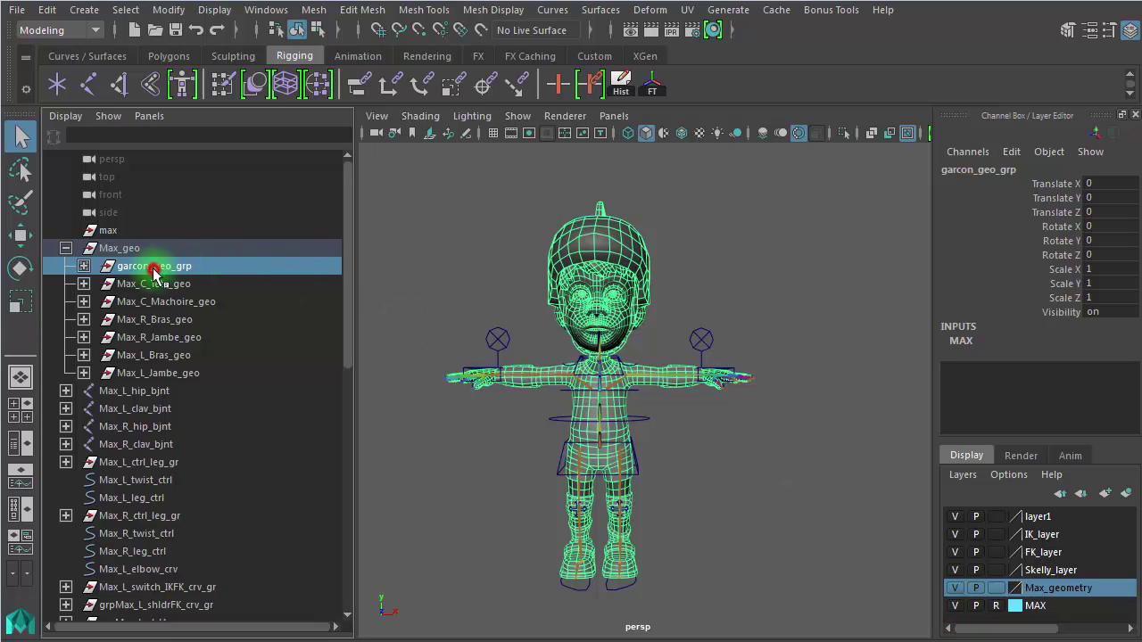
pyautogui.moveTo(153, 272); pyautogui.dragTo(94, 272)
pyautogui.click(84, 265)
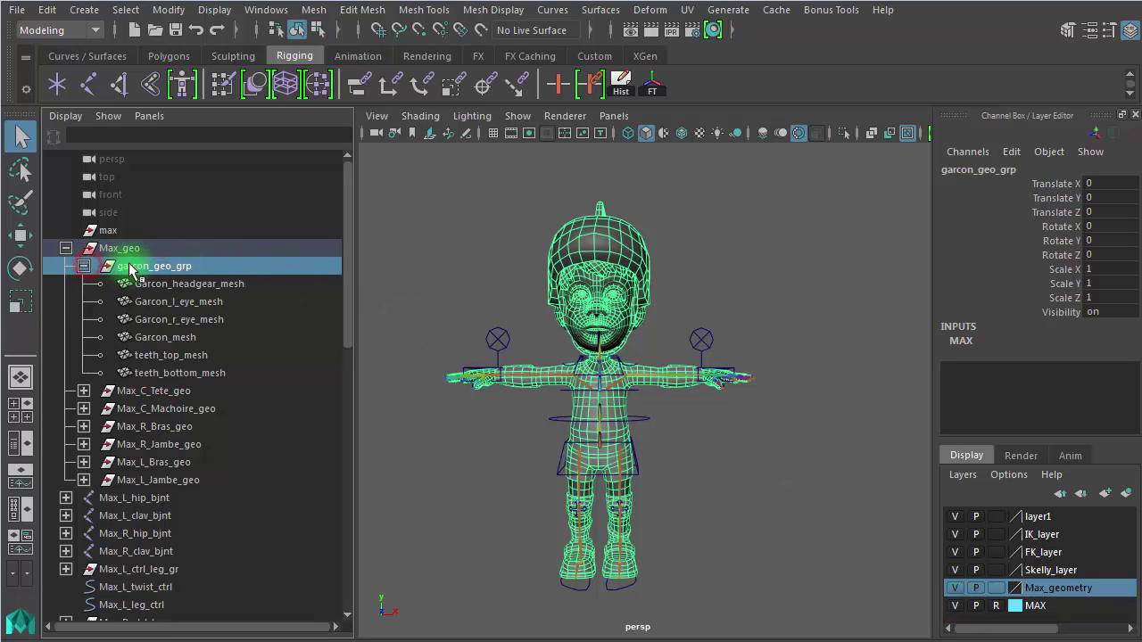
pyautogui.click(84, 265)
pyautogui.click(83, 266)
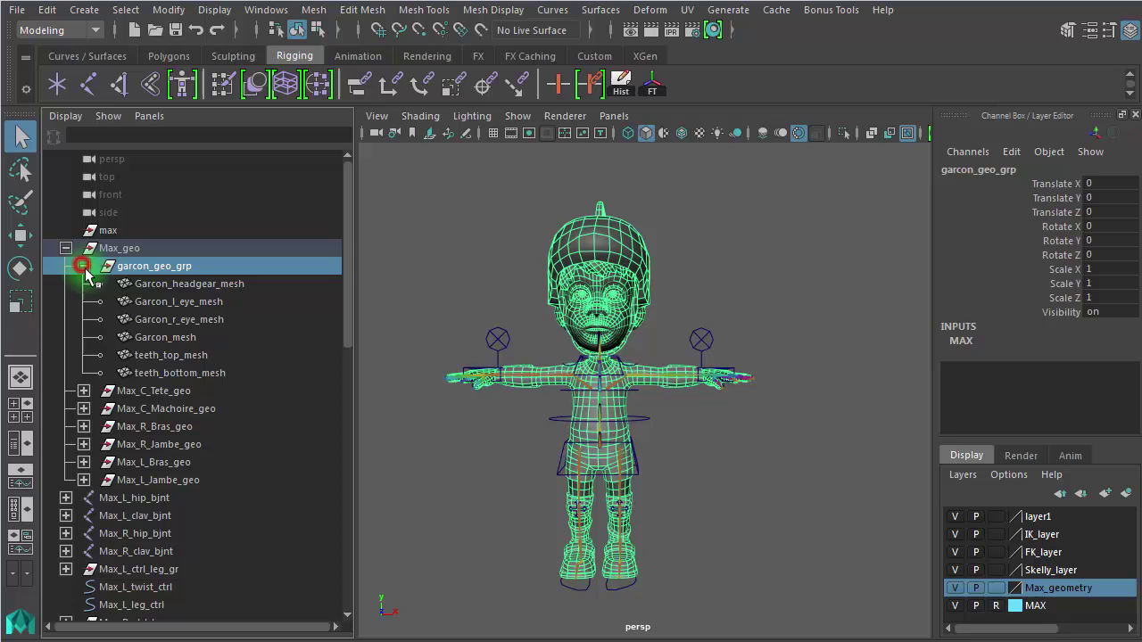
# Step: Examine the headgear, eye, body and teeth meshes in garcon_geo_grp, then collapse the group and hide the MAX layer
pyautogui.click(169, 283)
pyautogui.keyDown('alt'); pyautogui.moveTo(616, 452); pyautogui.dragTo(765, 452, button='right'); pyautogui.keyUp('alt')
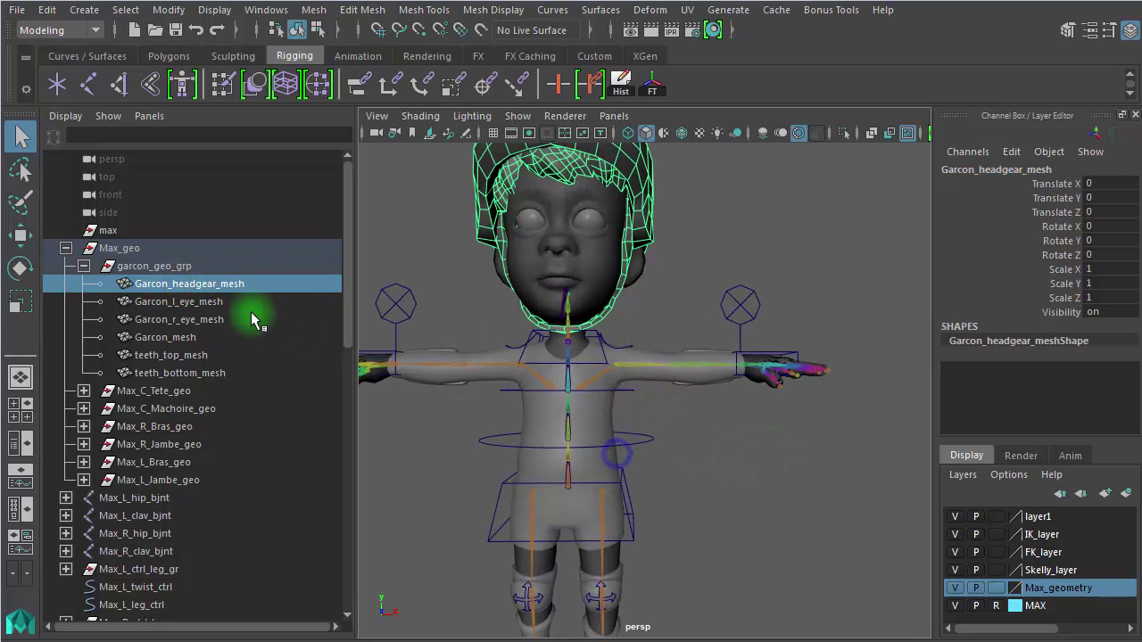
pyautogui.click(226, 305)
pyautogui.click(214, 321)
pyautogui.click(209, 337)
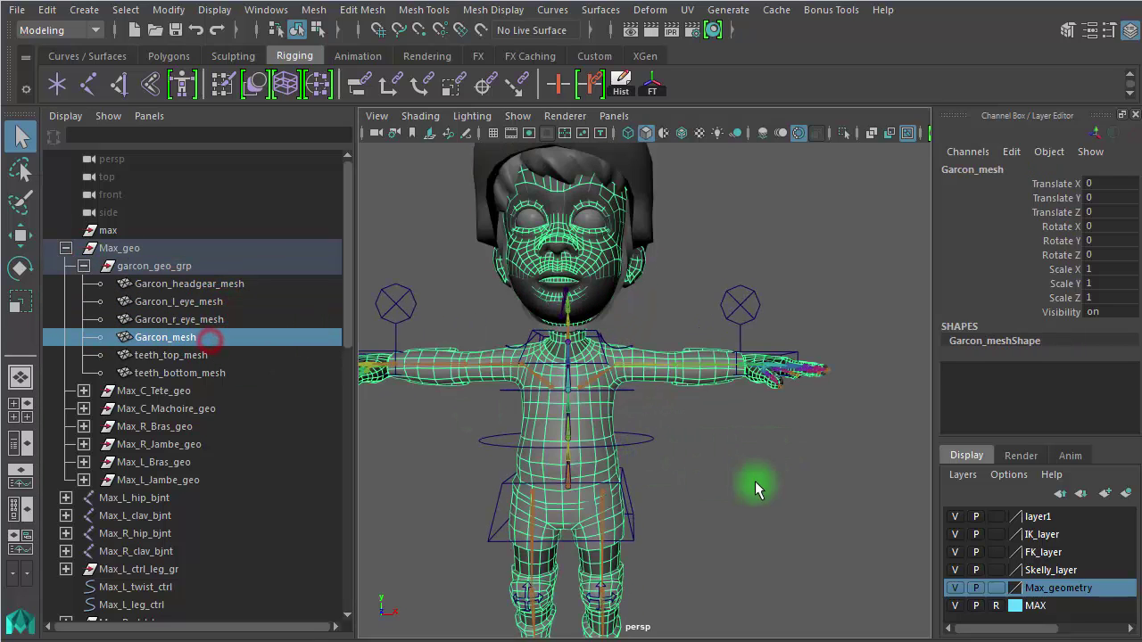
pyautogui.keyDown('alt'); pyautogui.moveTo(758, 485); pyautogui.dragTo(607, 441); pyautogui.keyUp('alt')
pyautogui.click(192, 355)
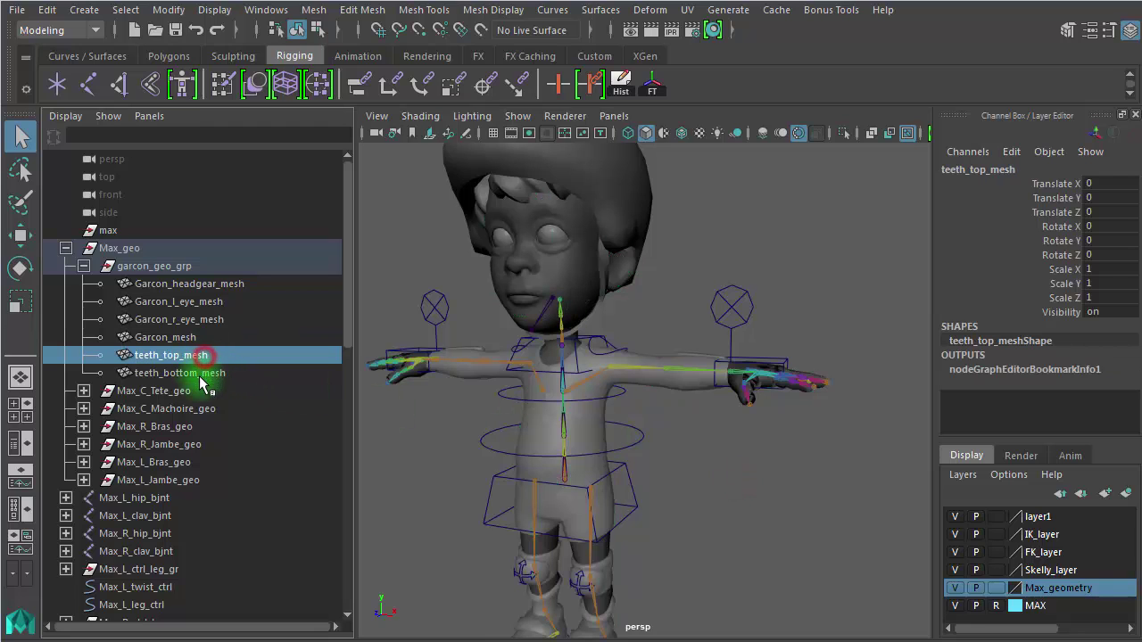
pyautogui.click(214, 373)
pyautogui.click(138, 267)
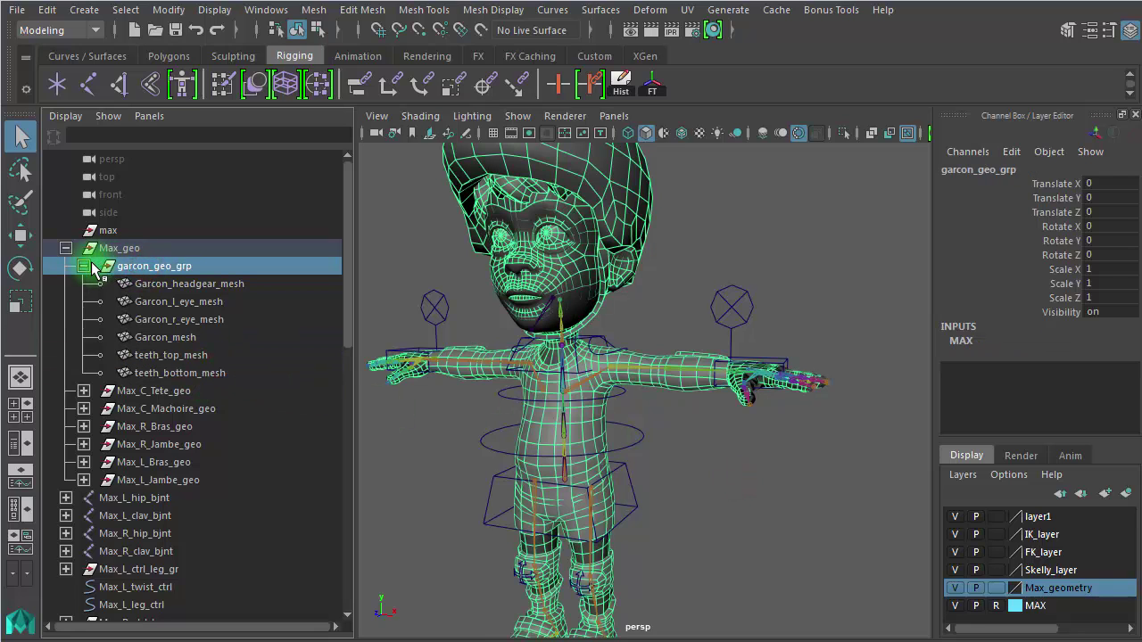
pyautogui.click(84, 267)
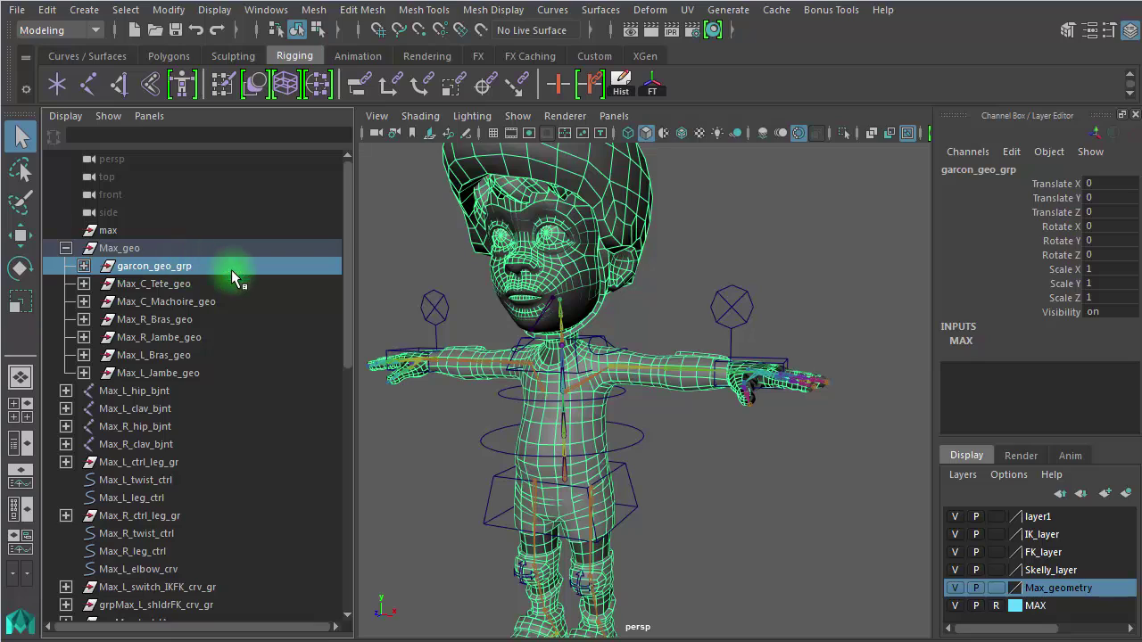
pyautogui.click(956, 606)
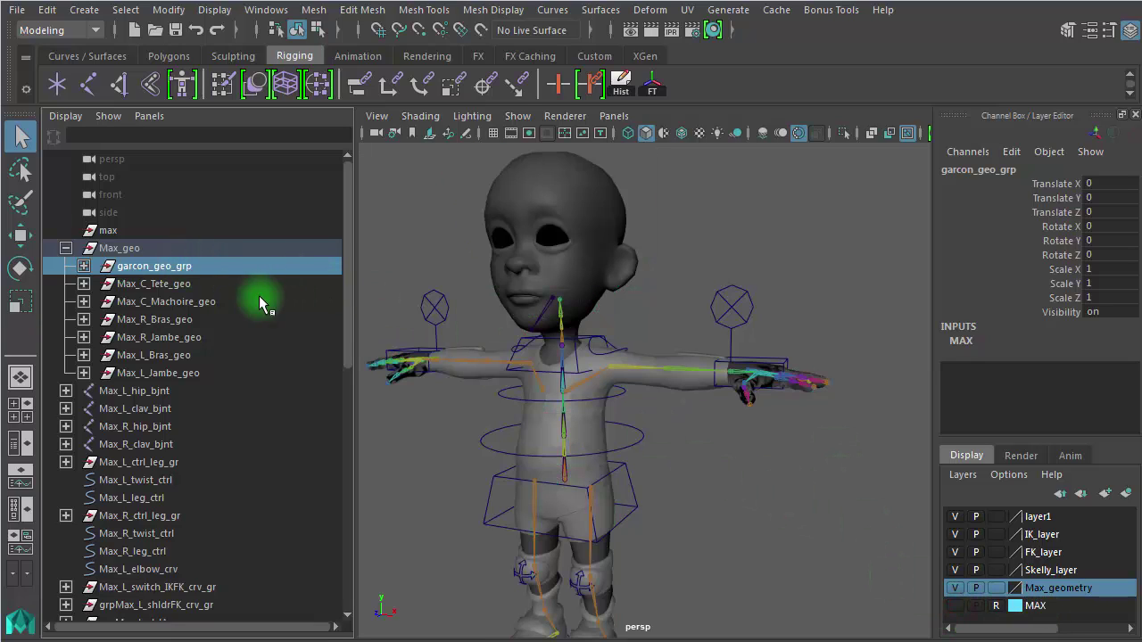
# Step: Examine the head, jaw, arm and leg geometry groups under Max_geo one by one in the viewport
pyautogui.click(189, 285)
pyautogui.click(192, 302)
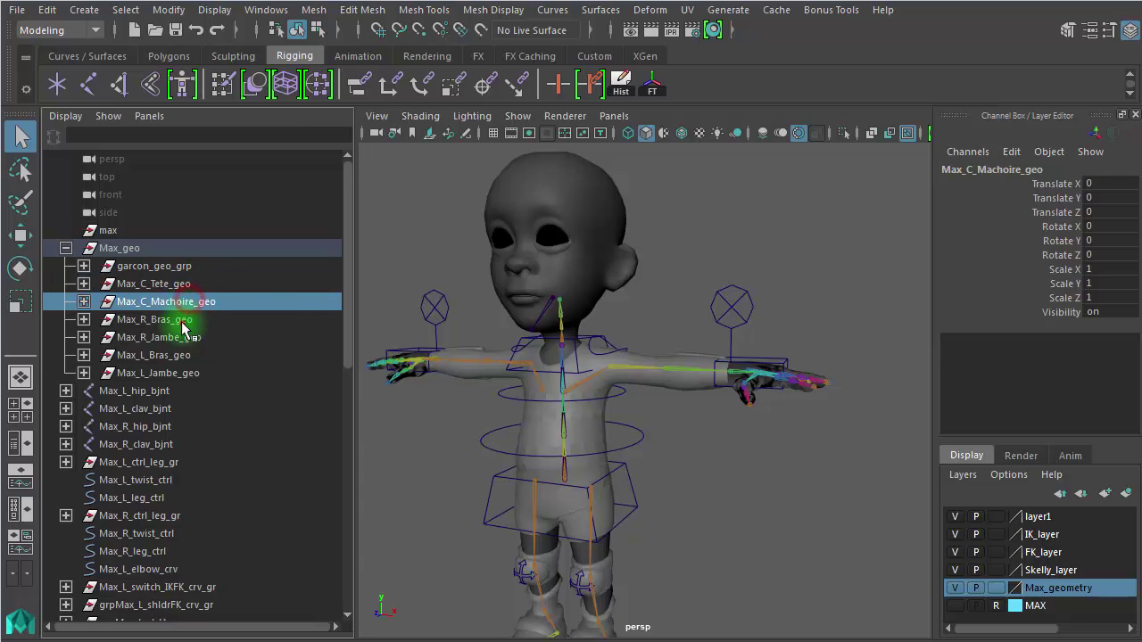
pyautogui.click(183, 320)
pyautogui.click(183, 337)
pyautogui.click(185, 320)
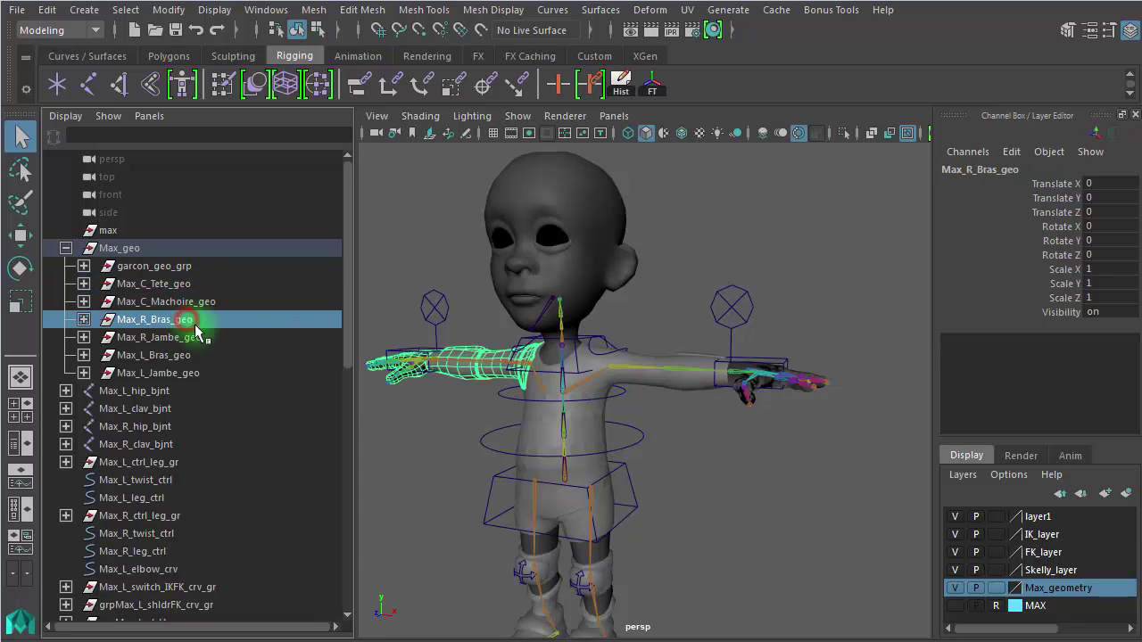
pyautogui.keyDown('alt'); pyautogui.moveTo(618, 455); pyautogui.dragTo(696, 451); pyautogui.keyUp('alt')
pyautogui.click(182, 337)
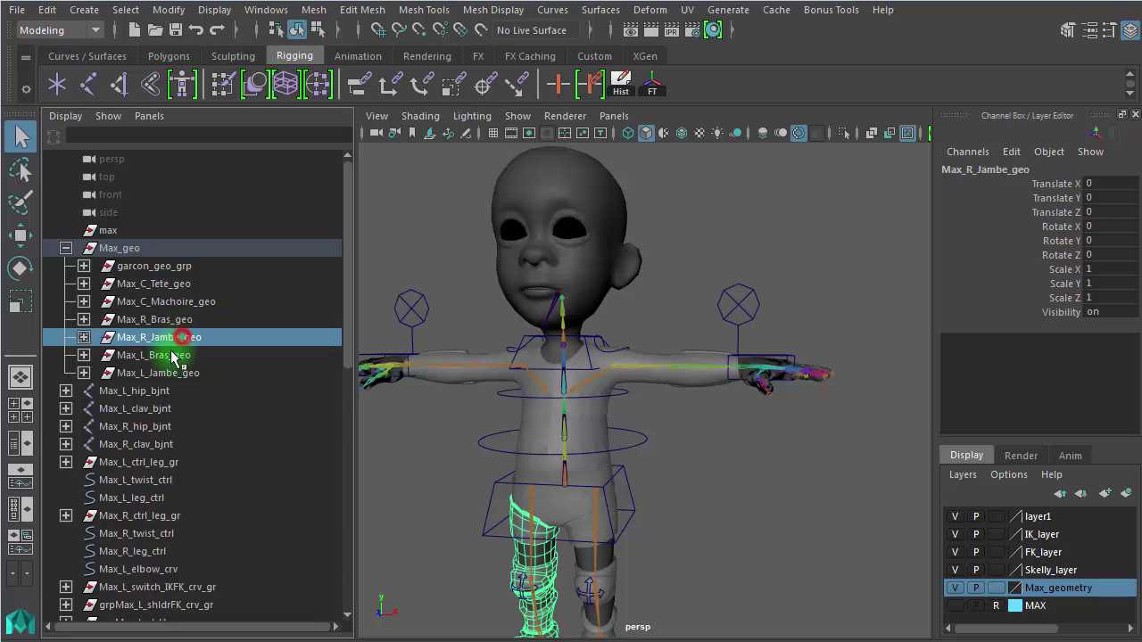
pyautogui.click(175, 355)
pyautogui.click(179, 373)
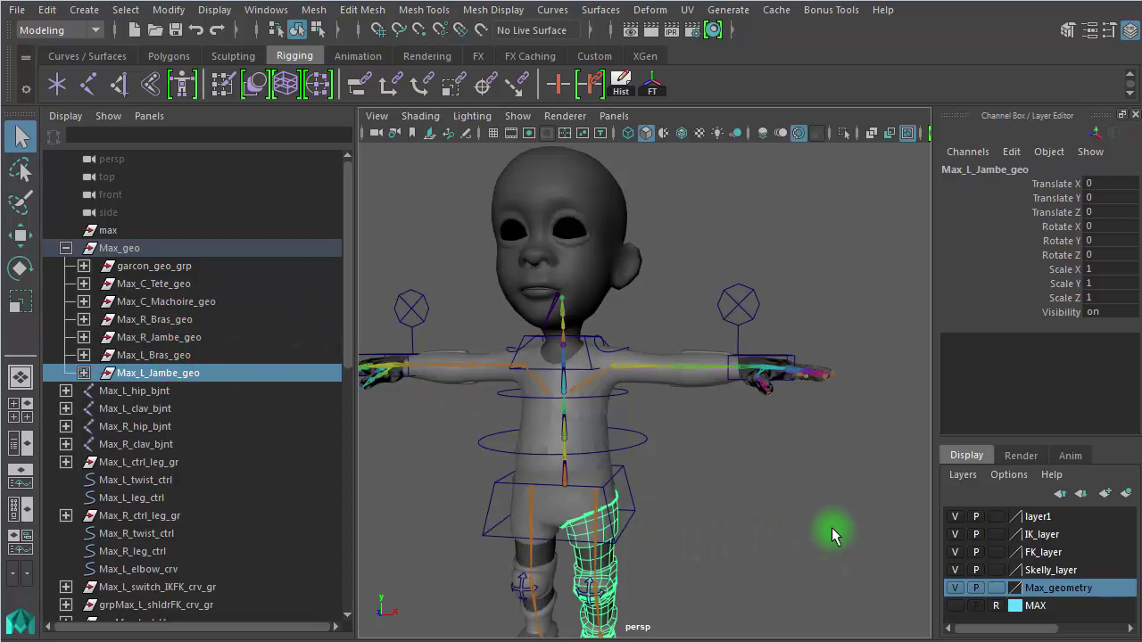
pyautogui.keyDown('alt'); pyautogui.moveTo(831, 527); pyautogui.dragTo(865, 342, button='middle'); pyautogui.keyUp('alt')
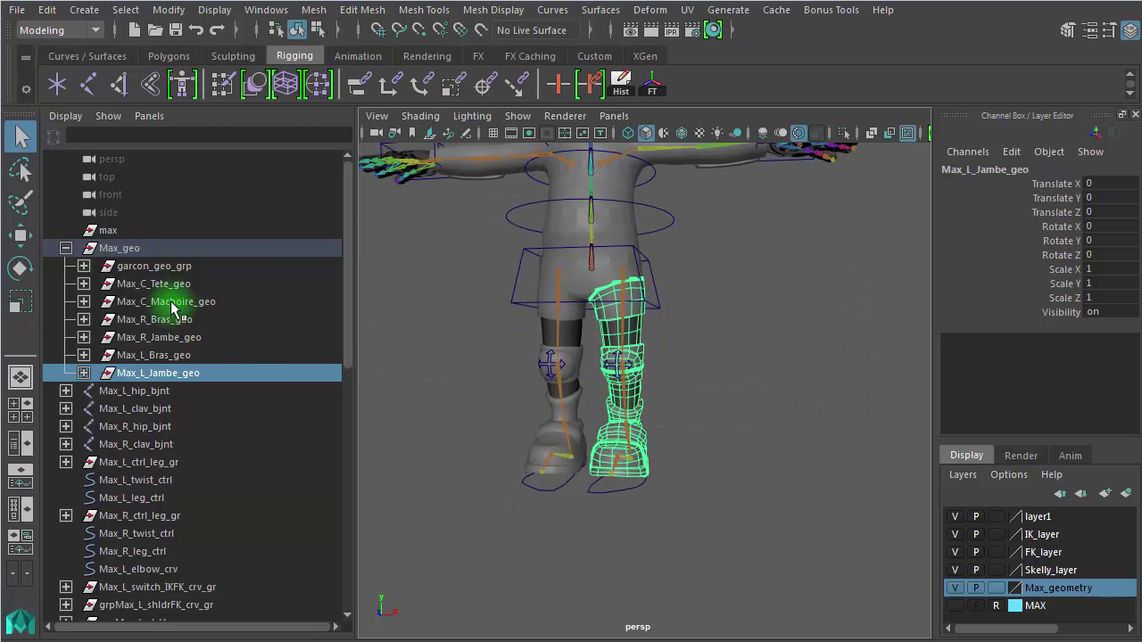
# Step: Group the six body-part groups from Max_C_Tete_geo through Max_L_Jambe_geo together inside Max_geo
pyautogui.click(195, 284)
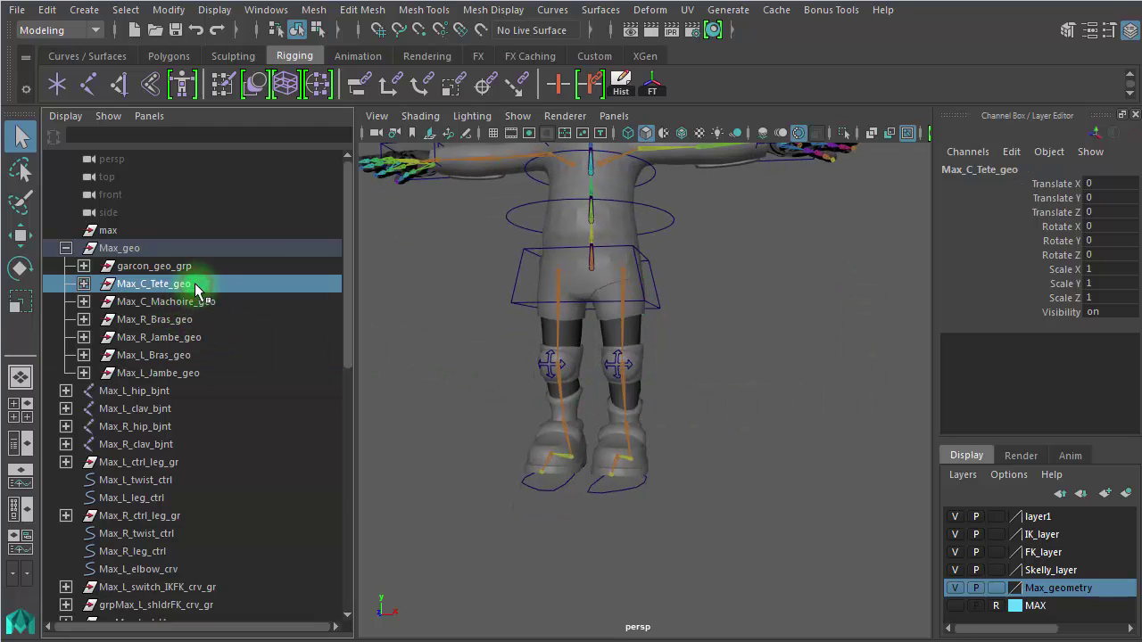
pyautogui.keyDown('ctrl'); pyautogui.click(193, 372); pyautogui.keyUp('ctrl')
pyautogui.click(216, 284)
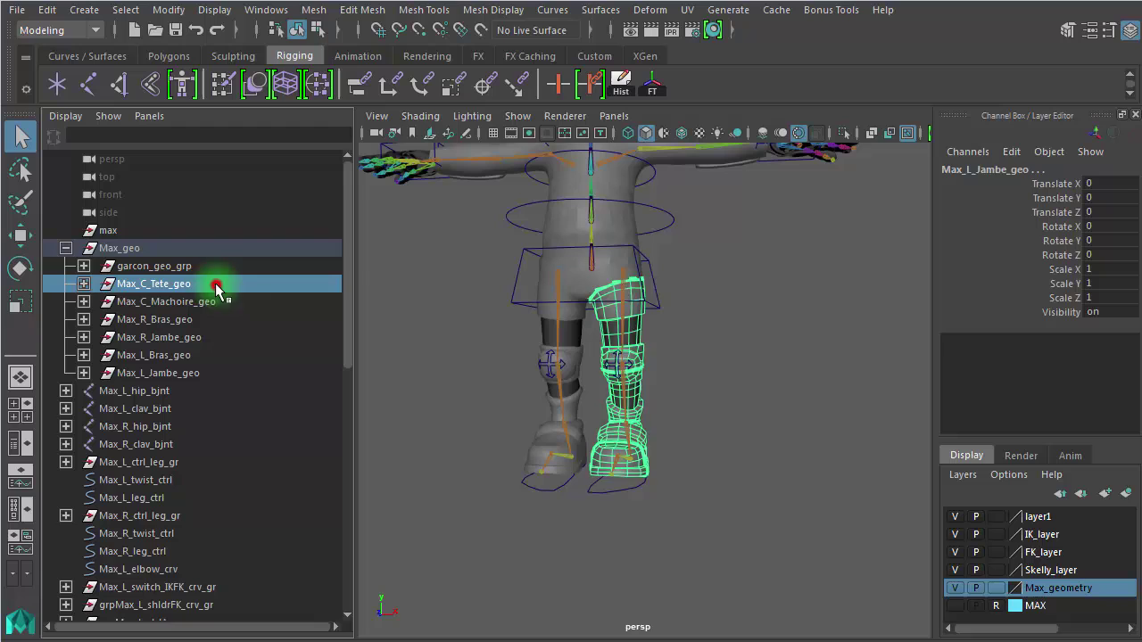
pyautogui.keyDown('shift'); pyautogui.click(218, 375); pyautogui.keyUp('shift')
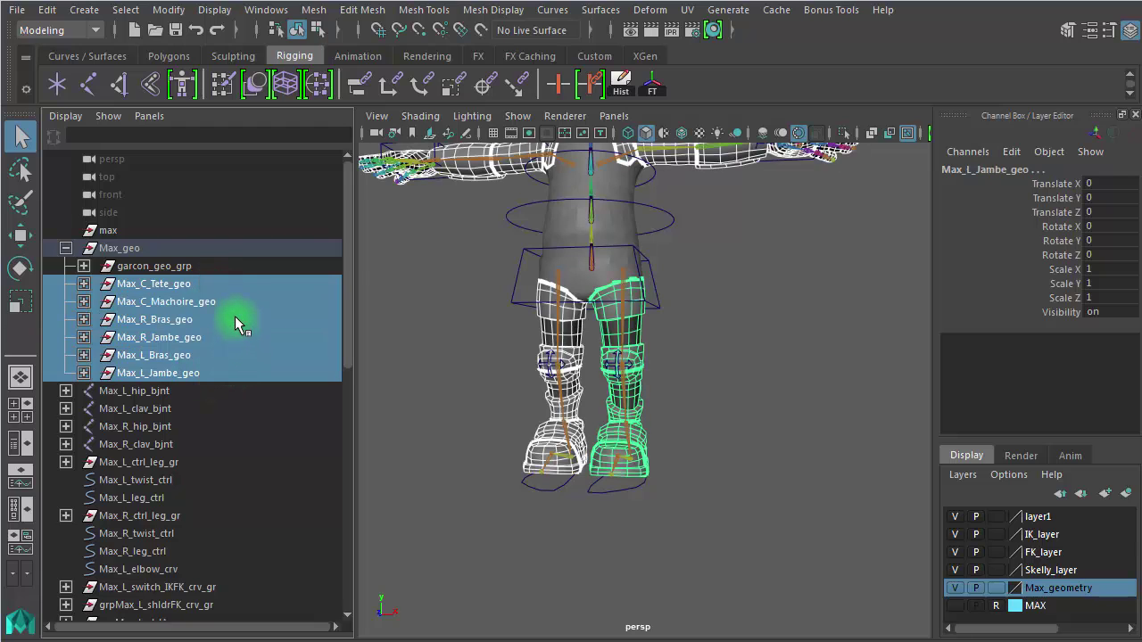
pyautogui.hotkey('ctrl', 'g')
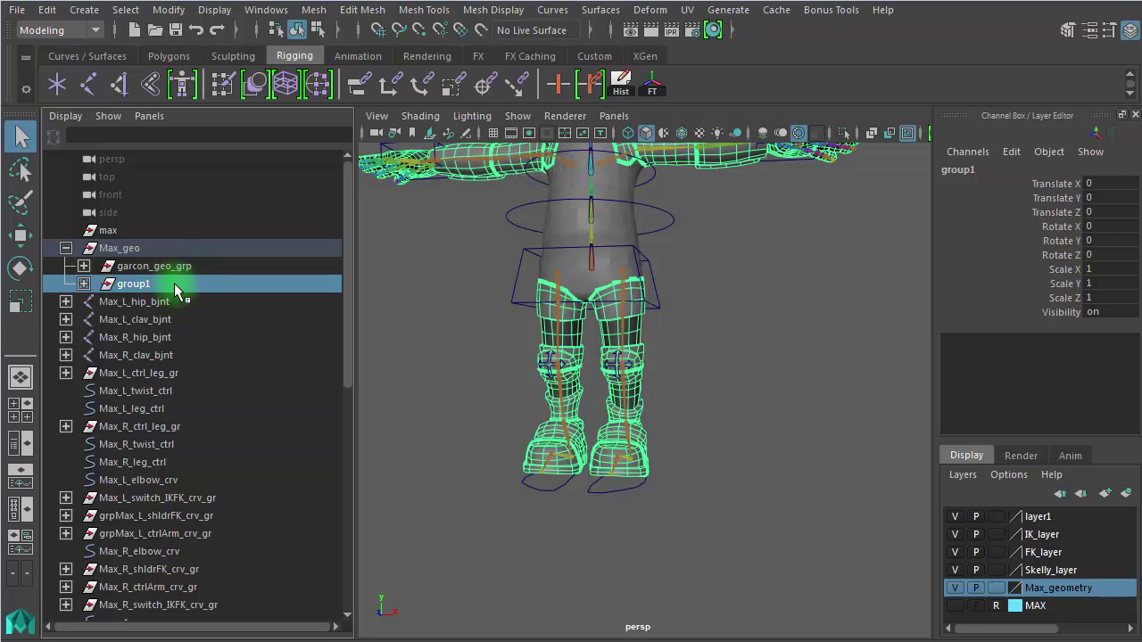
# Step: Rename garcon_geo_grp as max_geo_grp and the new body-part group as max_proxy_grp
pyautogui.doubleClick(154, 266)
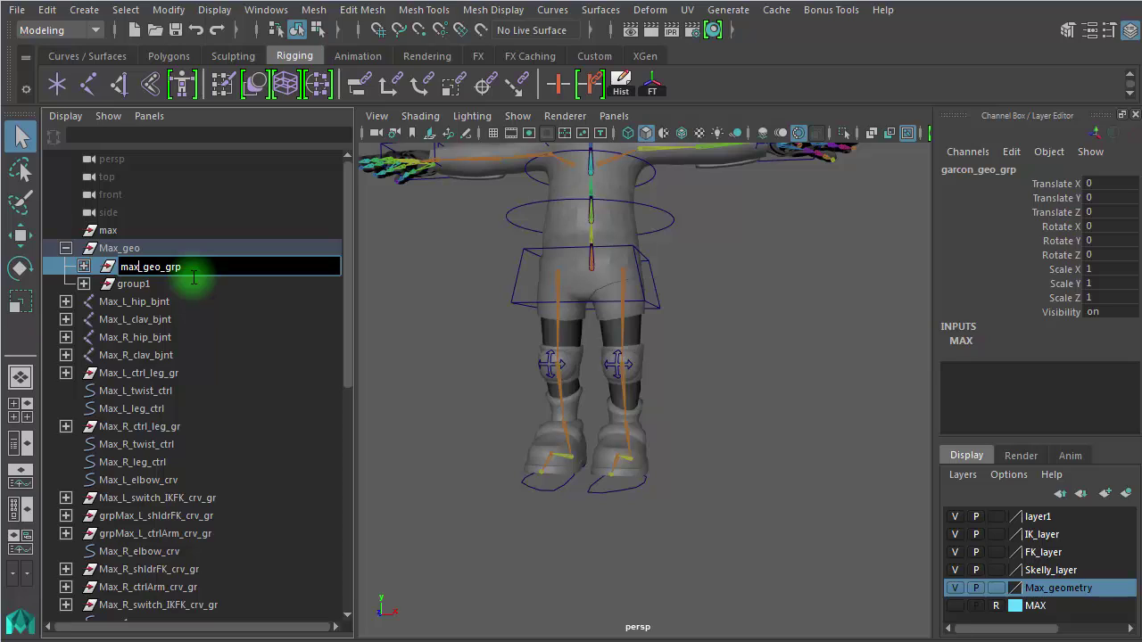
pyautogui.press('Return')
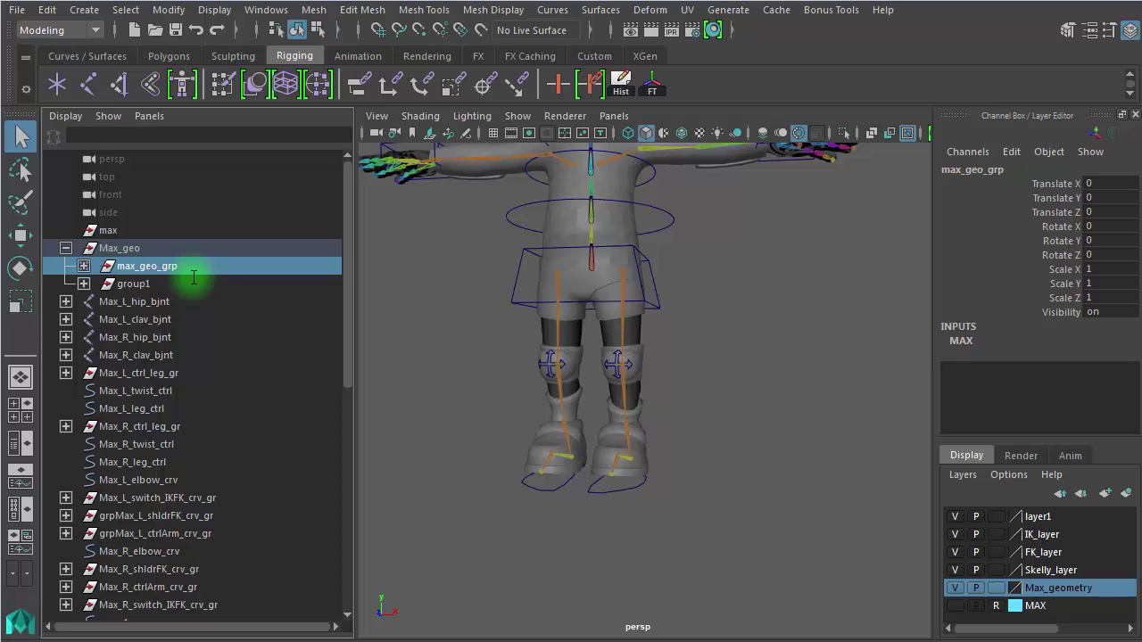
pyautogui.doubleClick(145, 266)
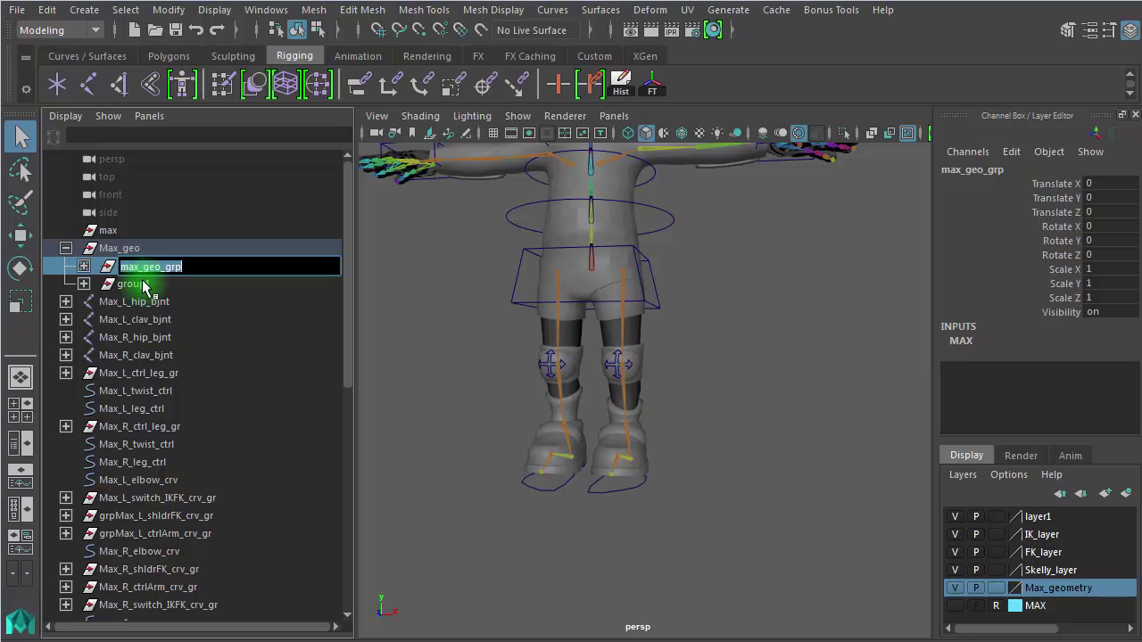
pyautogui.click(147, 284)
pyautogui.doubleClick(179, 283)
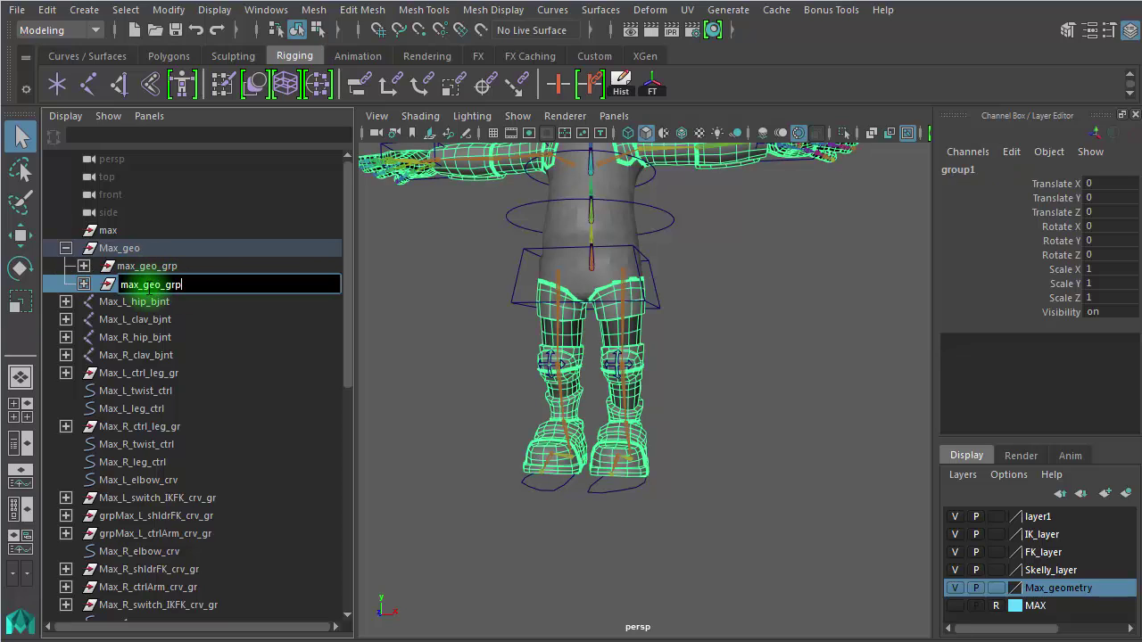
pyautogui.click(160, 285)
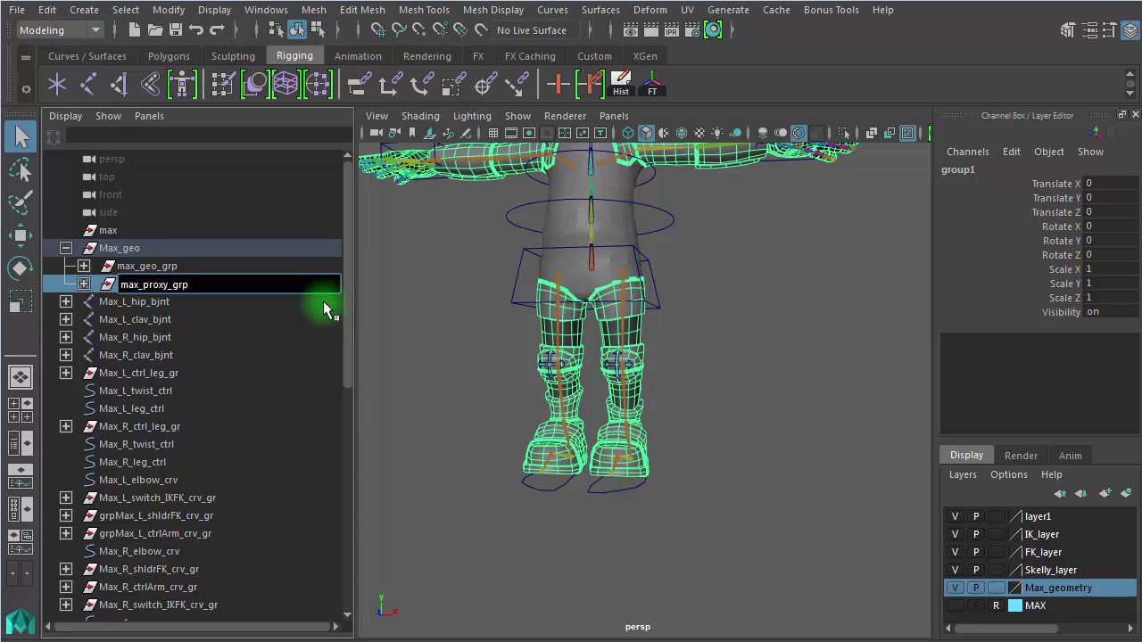
pyautogui.press('Return')
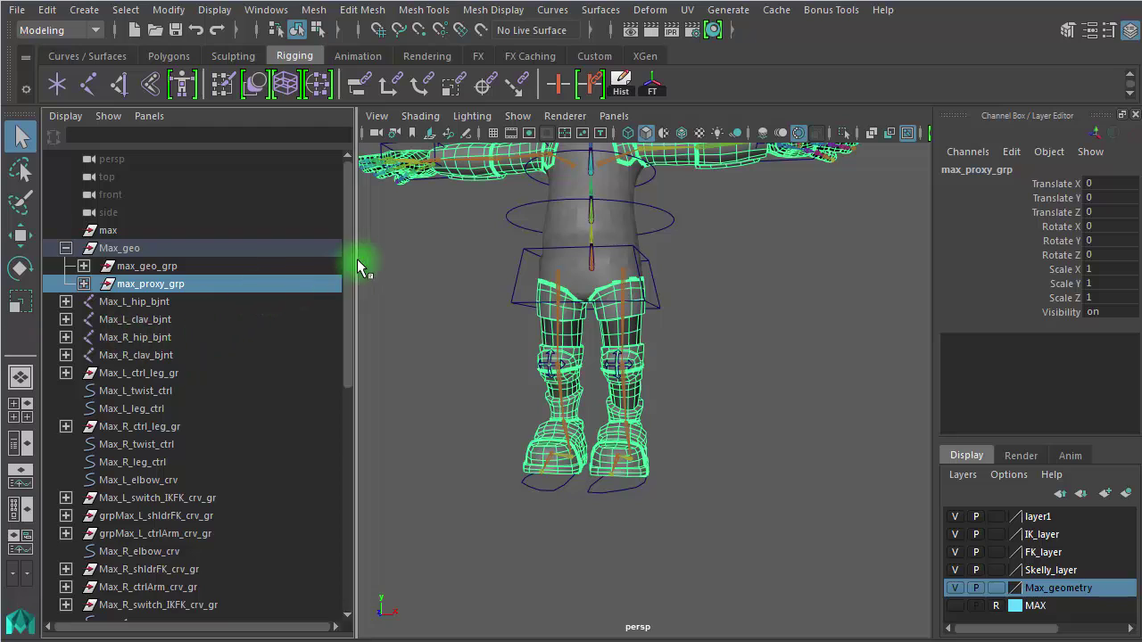
# Step: Select the torso meshes Max_C_shoulder_geo, Max_C_spine01_geo through Max_C_spine05_geo, and Max_C_hip_geo in the outliner
pyautogui.moveTo(349, 218); pyautogui.dragTo(332, 433)
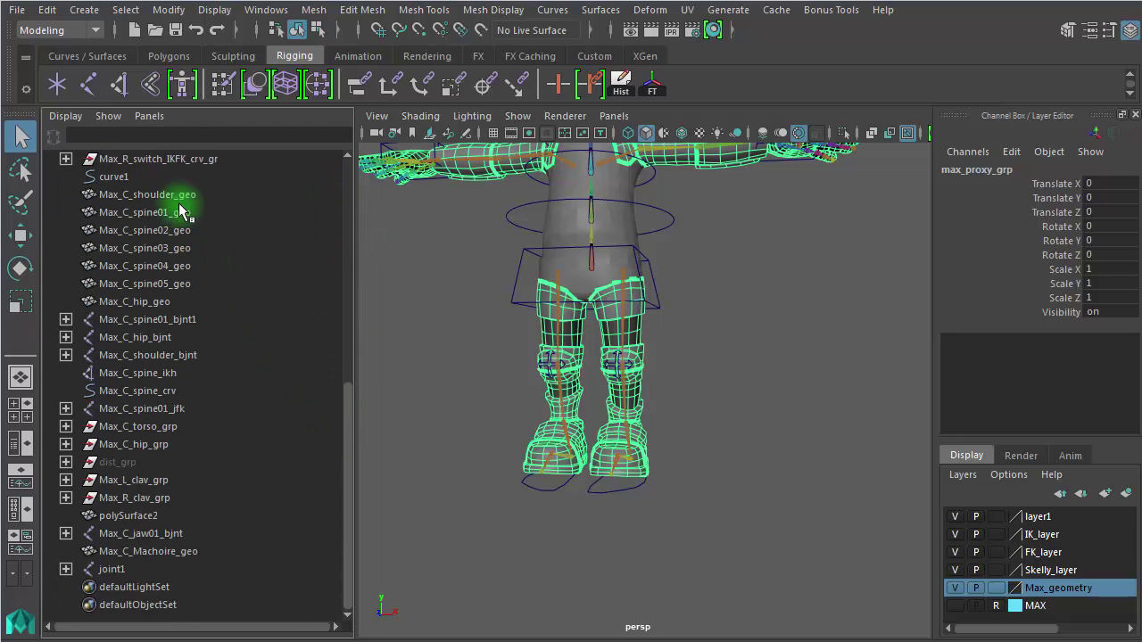
pyautogui.click(217, 196)
pyautogui.keyDown('alt'); pyautogui.moveTo(695, 332); pyautogui.dragTo(524, 330, button='right'); pyautogui.keyUp('alt')
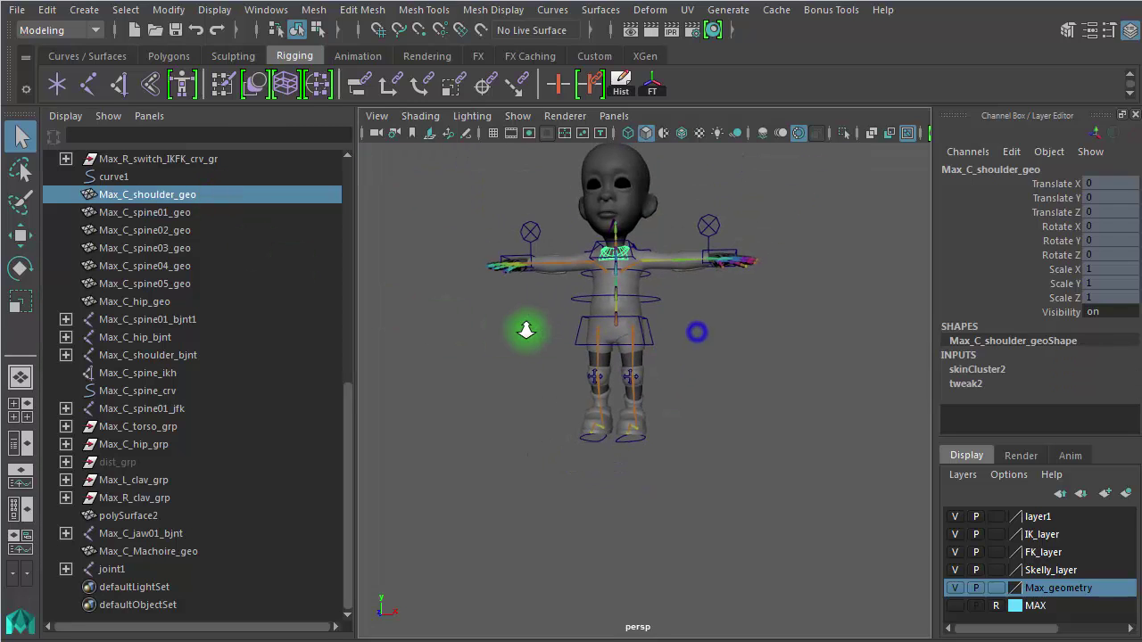
pyautogui.keyDown('alt'); pyautogui.moveTo(639, 340); pyautogui.dragTo(692, 340, button='right'); pyautogui.keyUp('alt')
pyautogui.keyDown('alt'); pyautogui.moveTo(703, 349); pyautogui.dragTo(720, 396); pyautogui.keyUp('alt')
pyautogui.keyDown('alt'); pyautogui.moveTo(618, 373); pyautogui.dragTo(746, 364, button='right'); pyautogui.keyUp('alt')
pyautogui.keyDown('alt'); pyautogui.moveTo(746, 364); pyautogui.dragTo(782, 508, button='middle'); pyautogui.keyUp('alt')
pyautogui.keyDown('alt'); pyautogui.moveTo(619, 431); pyautogui.dragTo(580, 387); pyautogui.keyUp('alt')
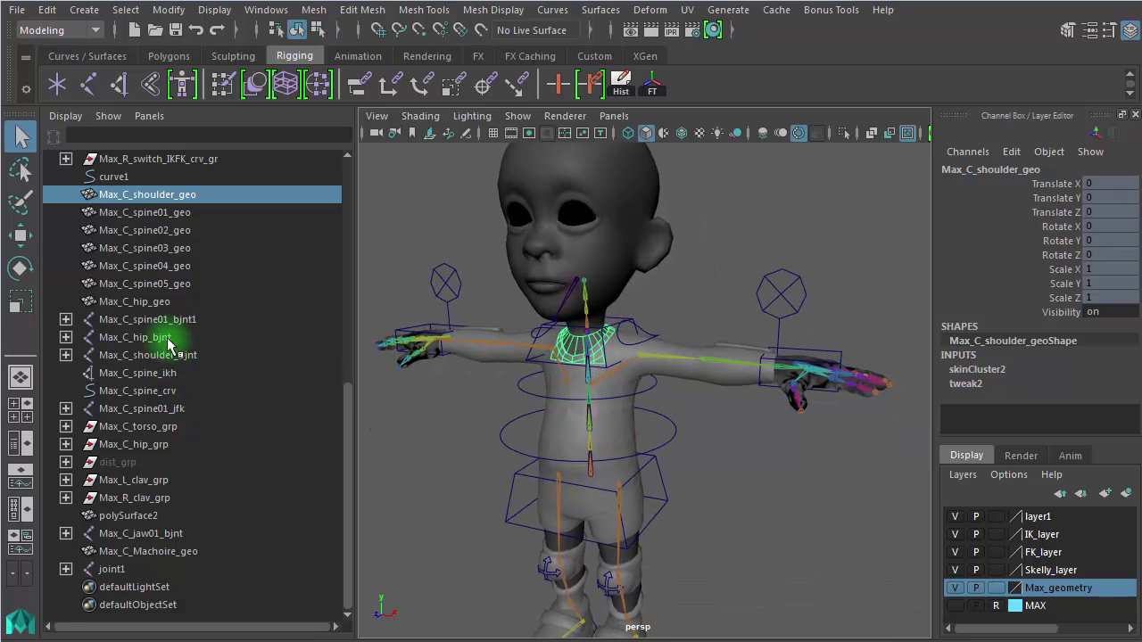
pyautogui.keyDown('ctrl'); pyautogui.click(175, 214); pyautogui.keyUp('ctrl')
pyautogui.keyDown('ctrl'); pyautogui.click(174, 230); pyautogui.keyUp('ctrl')
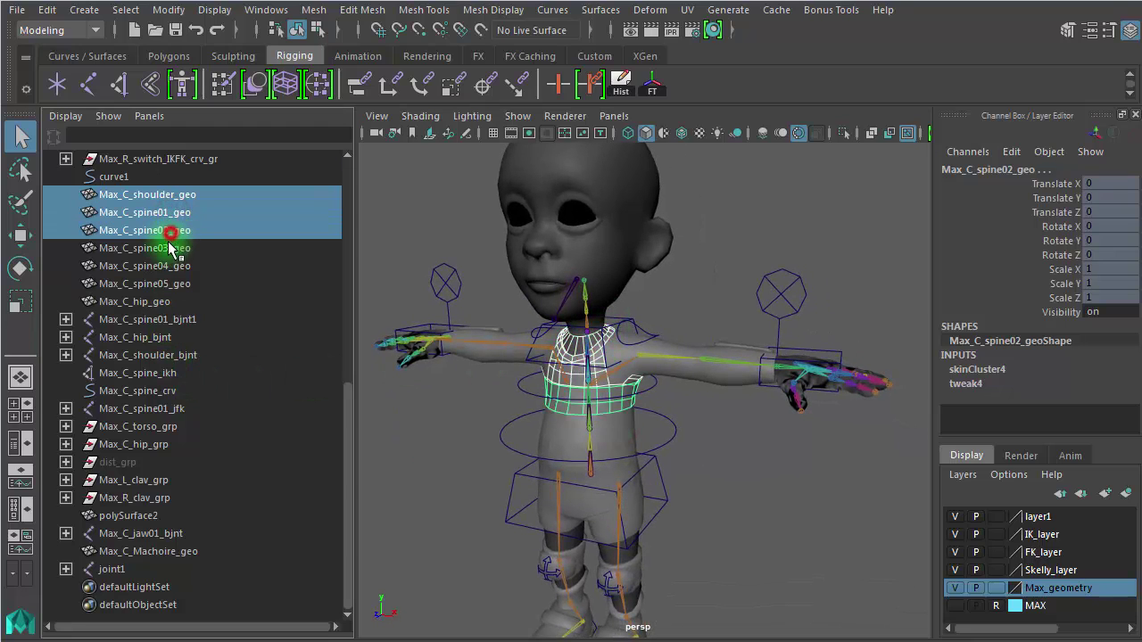
pyautogui.keyDown('ctrl'); pyautogui.click(172, 248); pyautogui.keyUp('ctrl')
pyautogui.keyDown('ctrl'); pyautogui.click(169, 266); pyautogui.keyUp('ctrl')
pyautogui.keyDown('ctrl'); pyautogui.click(172, 284); pyautogui.keyUp('ctrl')
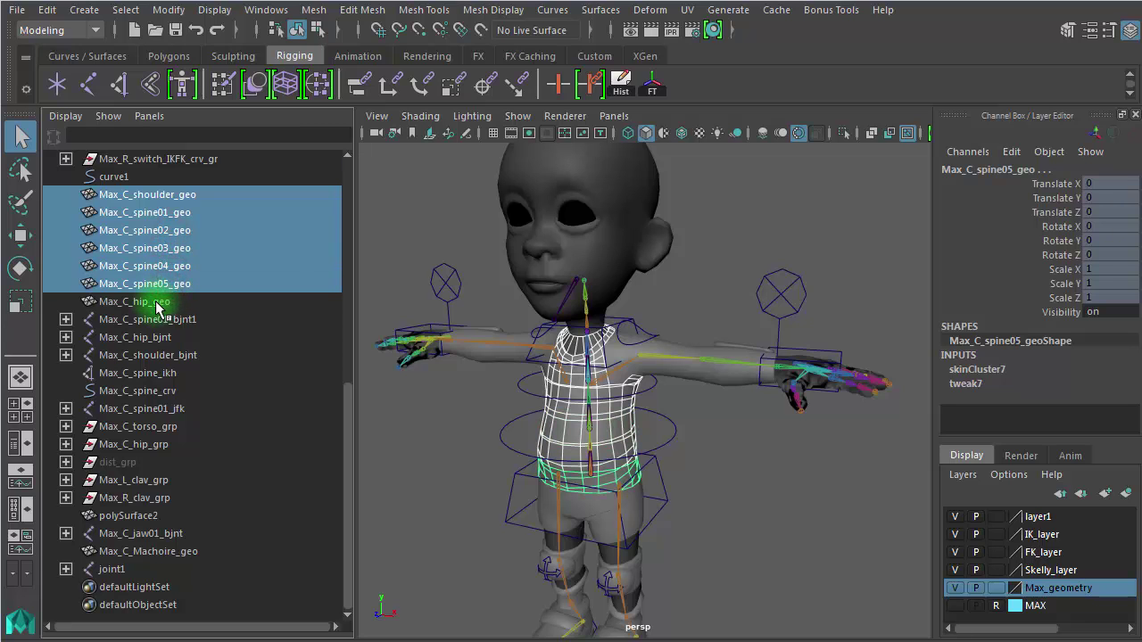
pyautogui.keyDown('ctrl'); pyautogui.click(155, 301); pyautogui.keyUp('ctrl')
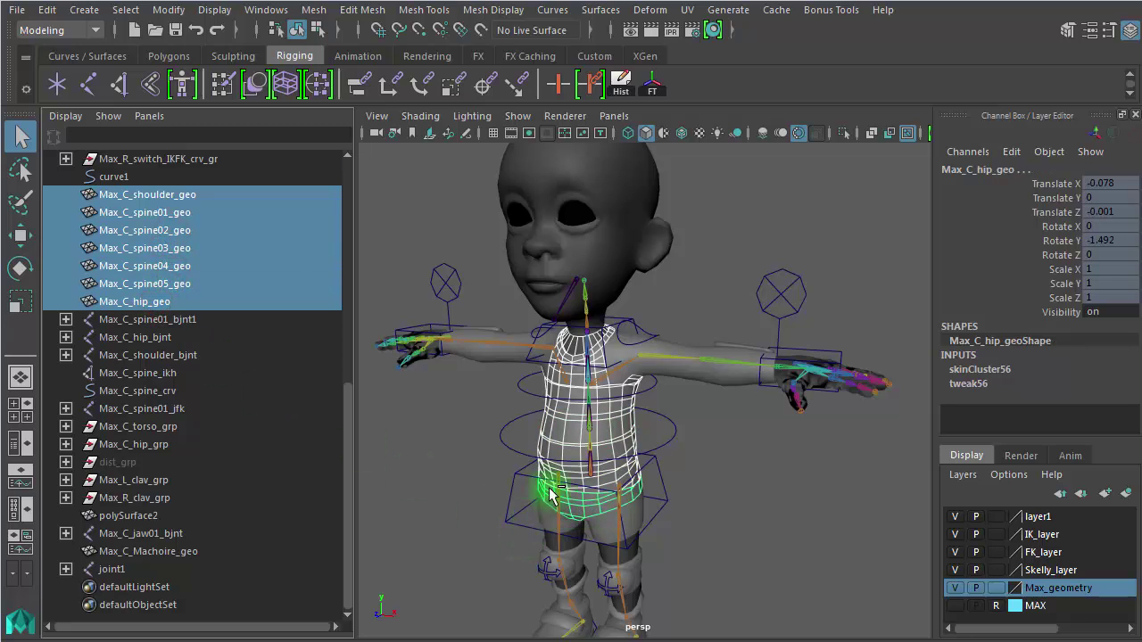
# Step: Add the head mesh Max_C_Machoire_geo and the neck mesh polySurface2 to the selected torso meshes
pyautogui.keyDown('alt'); pyautogui.moveTo(742, 510); pyautogui.dragTo(811, 492); pyautogui.keyUp('alt')
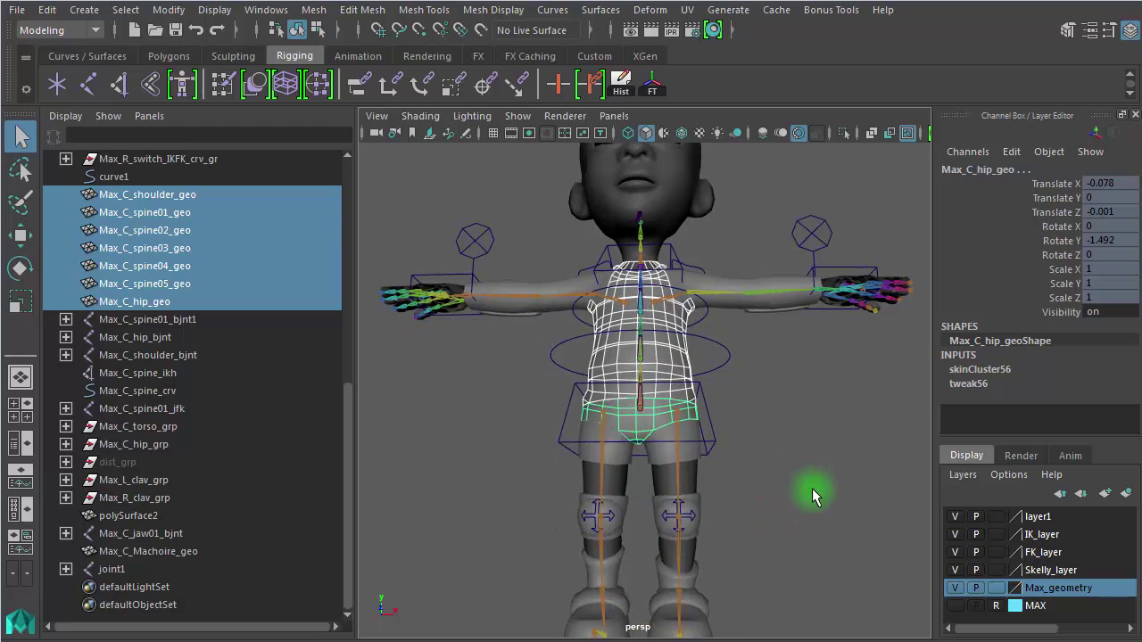
pyautogui.keyDown('alt'); pyautogui.moveTo(810, 492); pyautogui.dragTo(814, 422, button='middle'); pyautogui.keyUp('alt')
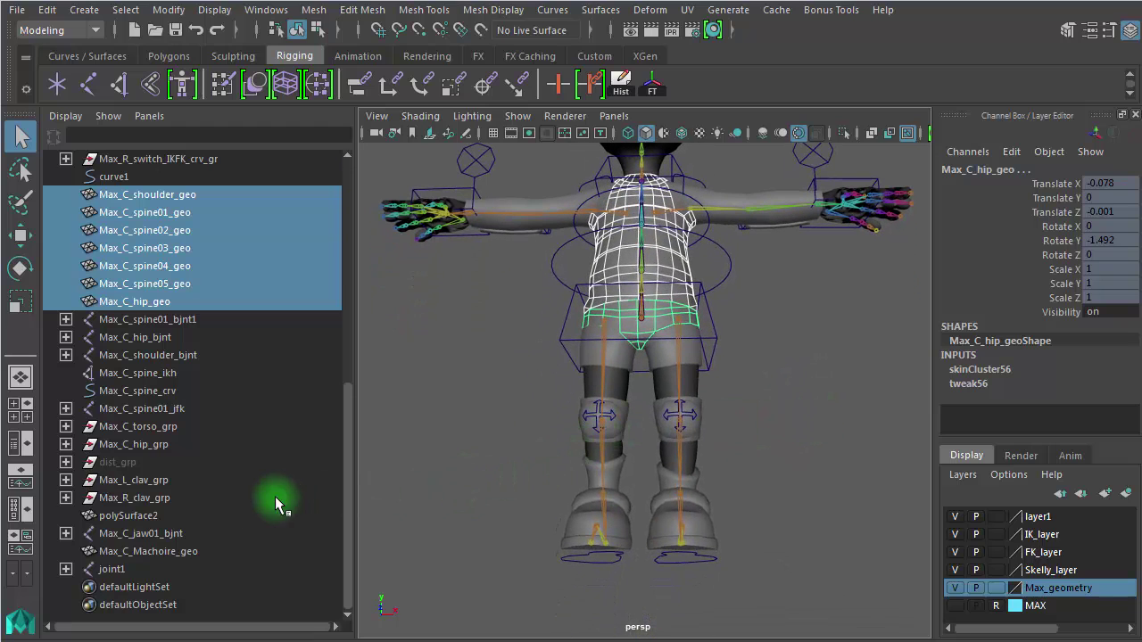
pyautogui.keyDown('ctrl'); pyautogui.click(147, 551); pyautogui.keyUp('ctrl')
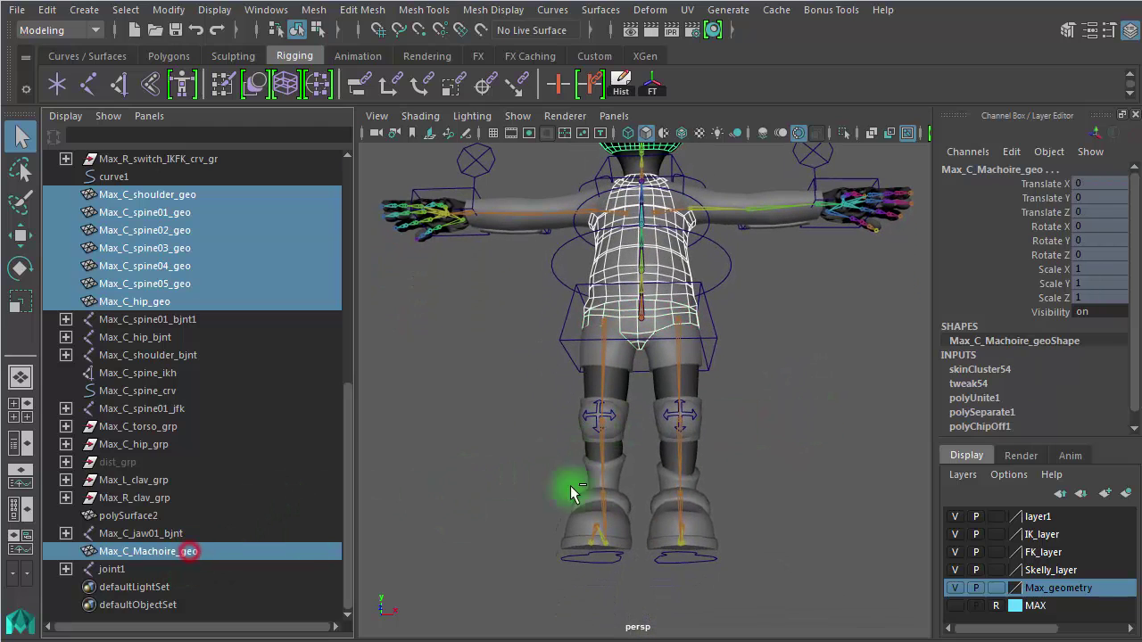
pyautogui.keyDown('alt'); pyautogui.moveTo(848, 387); pyautogui.dragTo(408, 268); pyautogui.keyUp('alt')
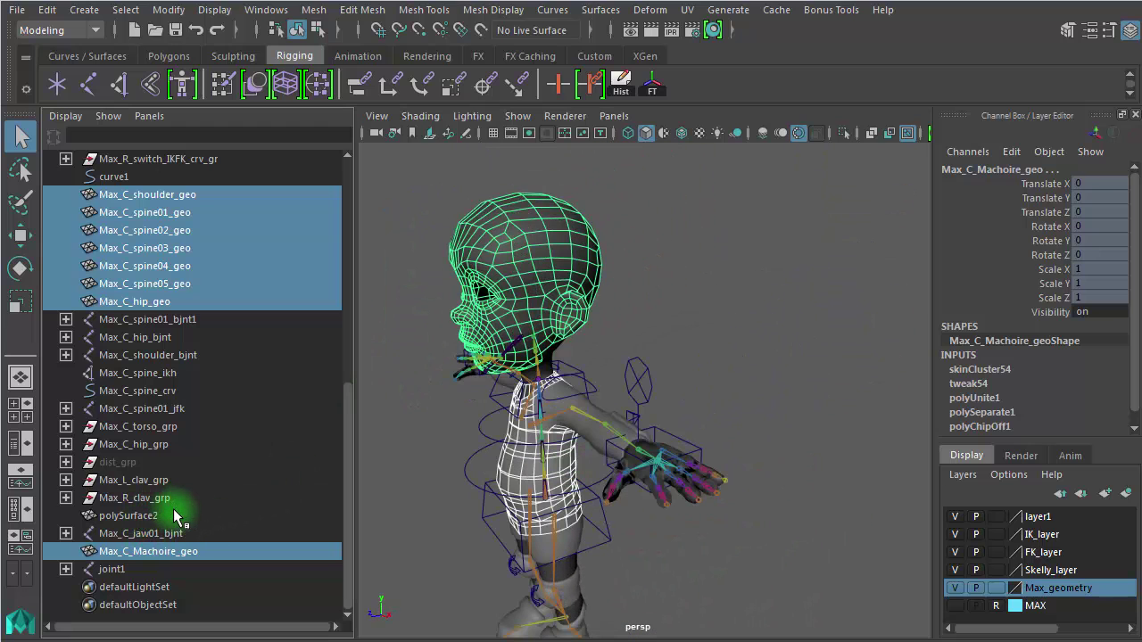
pyautogui.keyDown('ctrl'); pyautogui.click(147, 515); pyautogui.keyUp('ctrl')
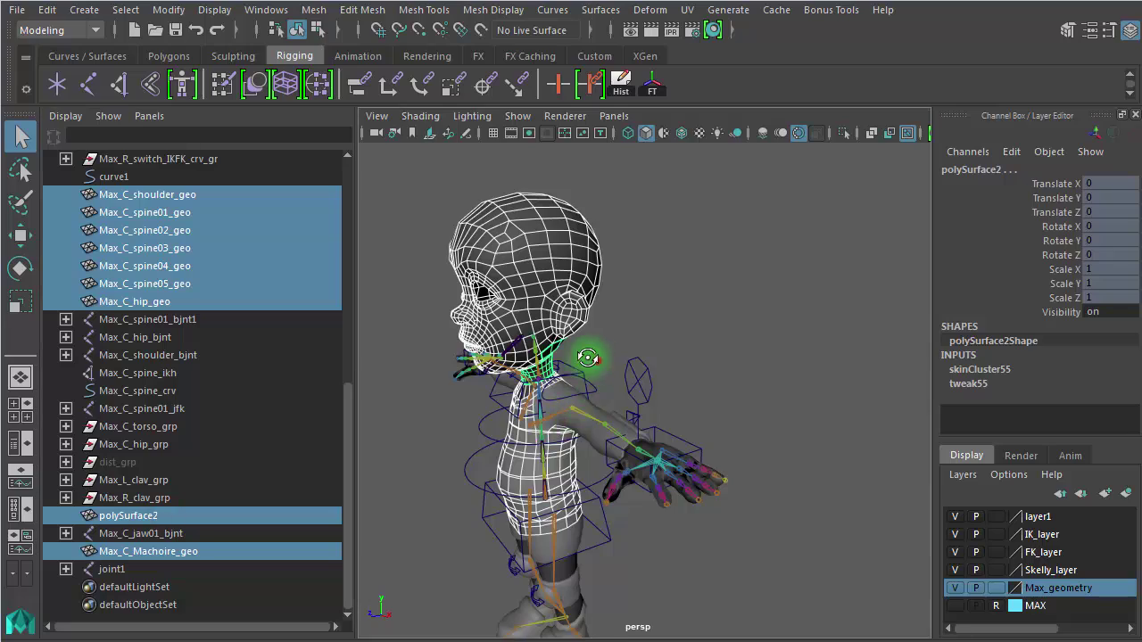
pyautogui.keyDown('alt'); pyautogui.moveTo(586, 348); pyautogui.dragTo(434, 380); pyautogui.keyUp('alt')
pyautogui.keyDown('alt'); pyautogui.moveTo(433, 380); pyautogui.dragTo(492, 349, button='right'); pyautogui.keyUp('alt')
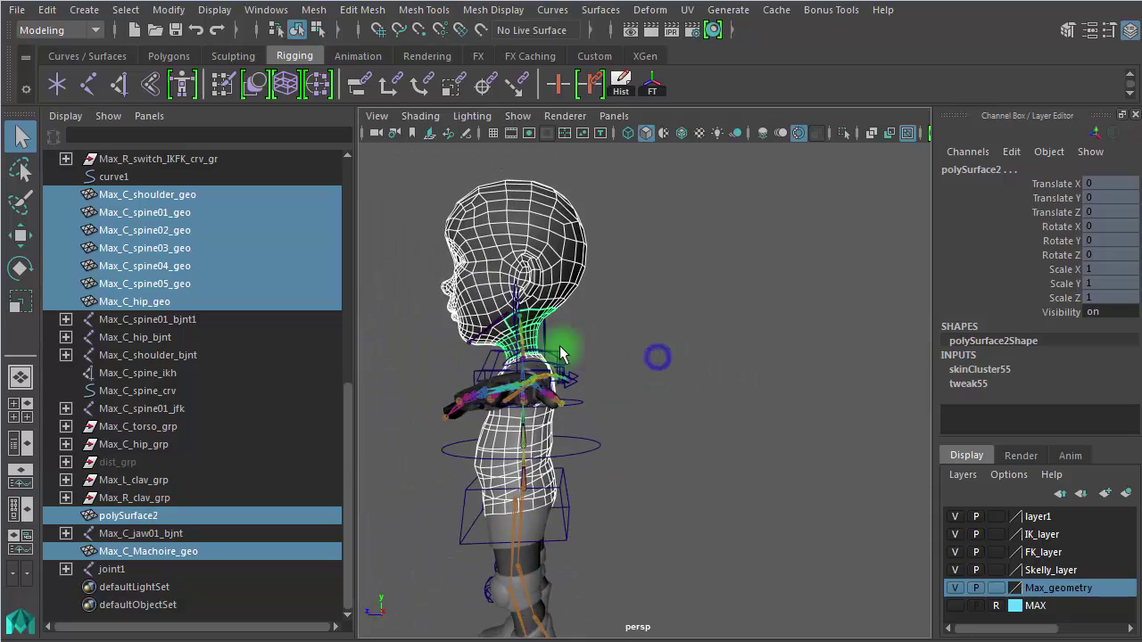
pyautogui.keyDown('alt'); pyautogui.moveTo(491, 349); pyautogui.dragTo(803, 339, button='middle'); pyautogui.keyUp('alt')
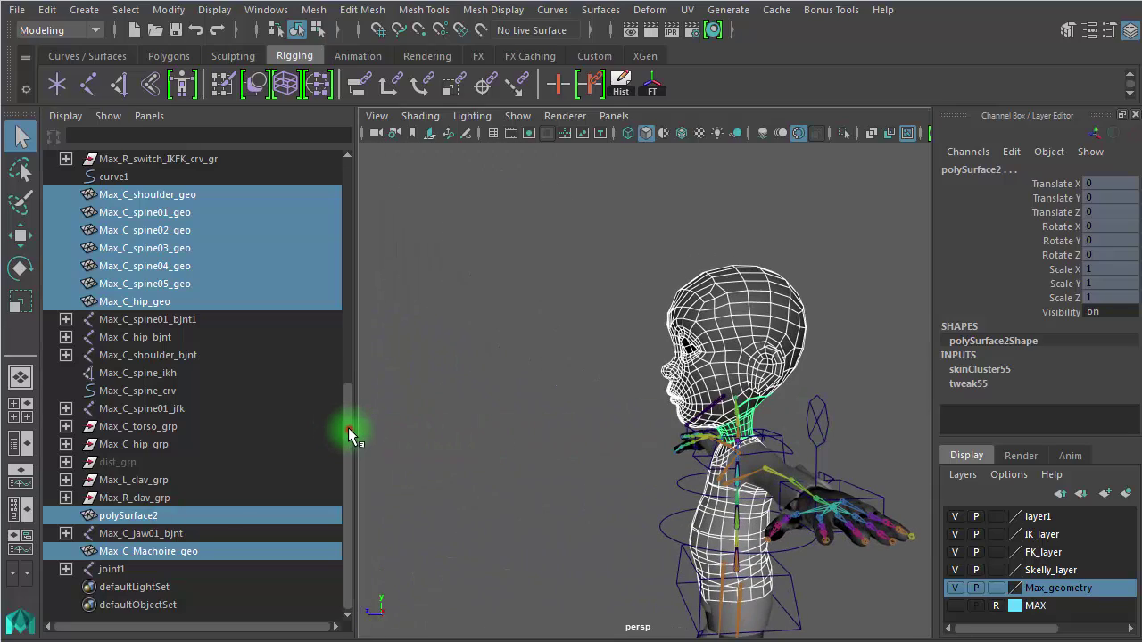
# Step: Move the selected torso, head and neck meshes into max_proxy_grp and select that group to check its contents
pyautogui.moveTo(348, 427); pyautogui.dragTo(362, 239)
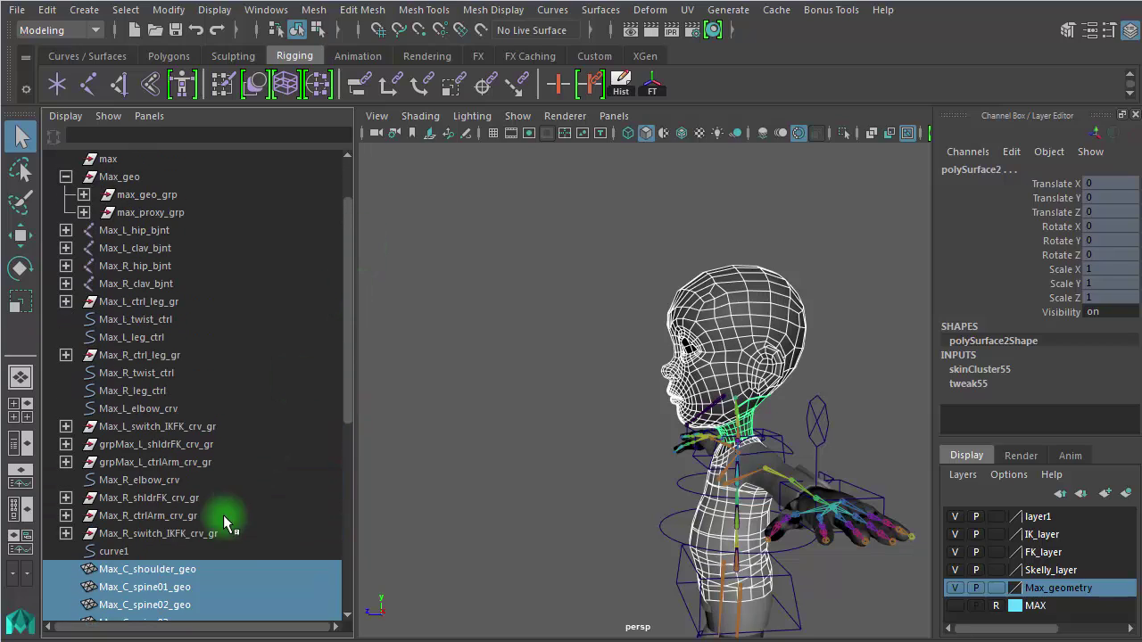
pyautogui.moveTo(188, 581); pyautogui.dragTo(203, 214)
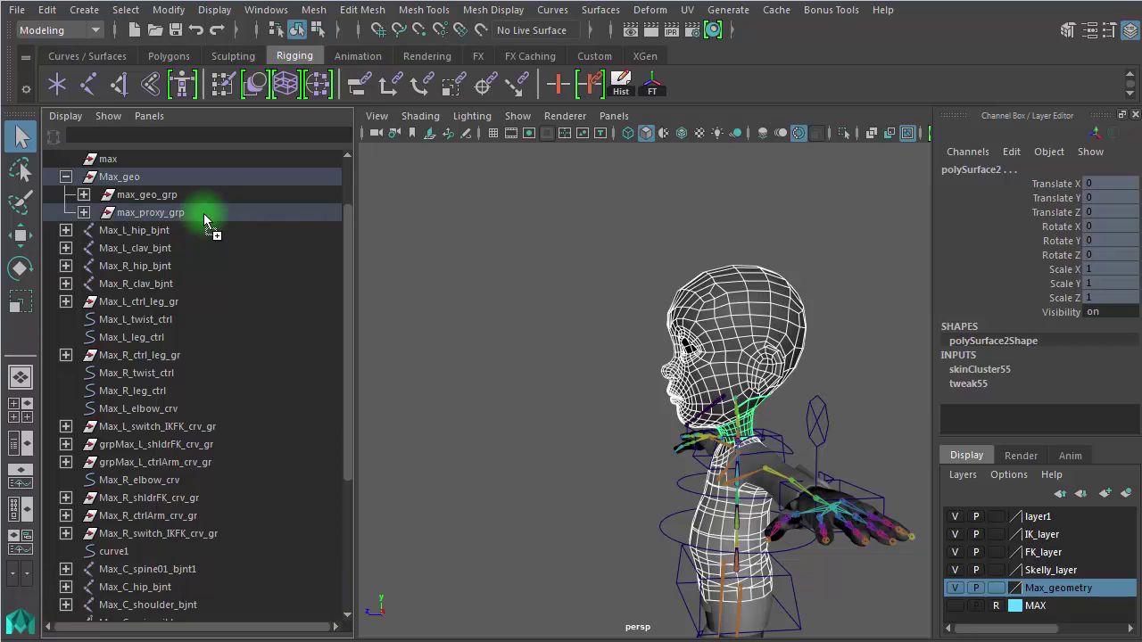
pyautogui.click(203, 213)
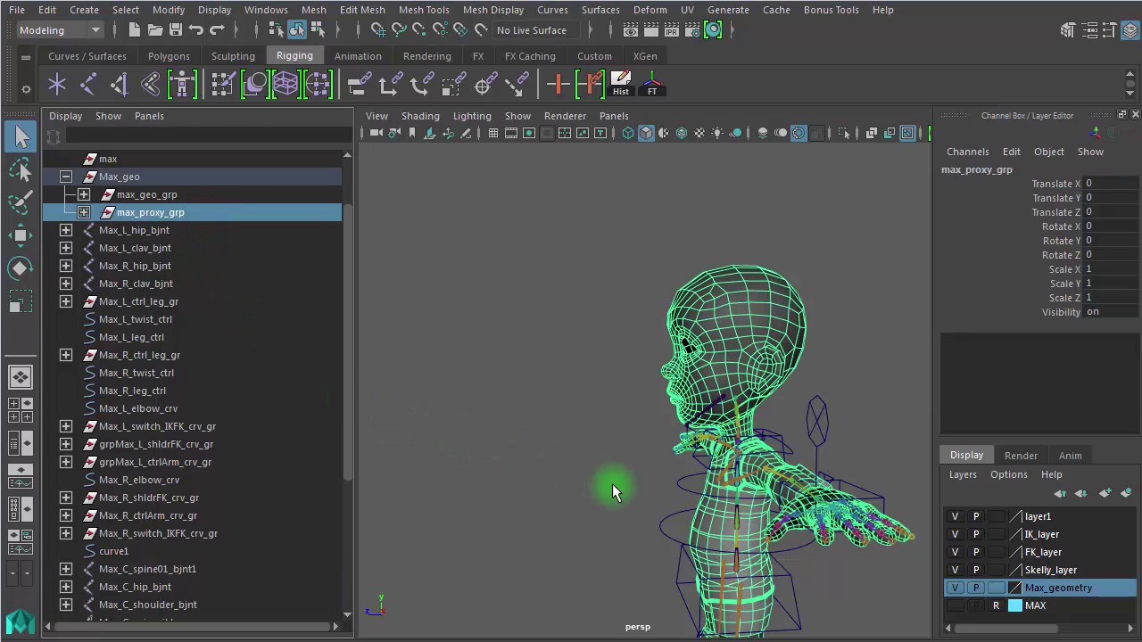
pyautogui.keyDown('alt'); pyautogui.moveTo(581, 446); pyautogui.dragTo(782, 524); pyautogui.keyUp('alt')
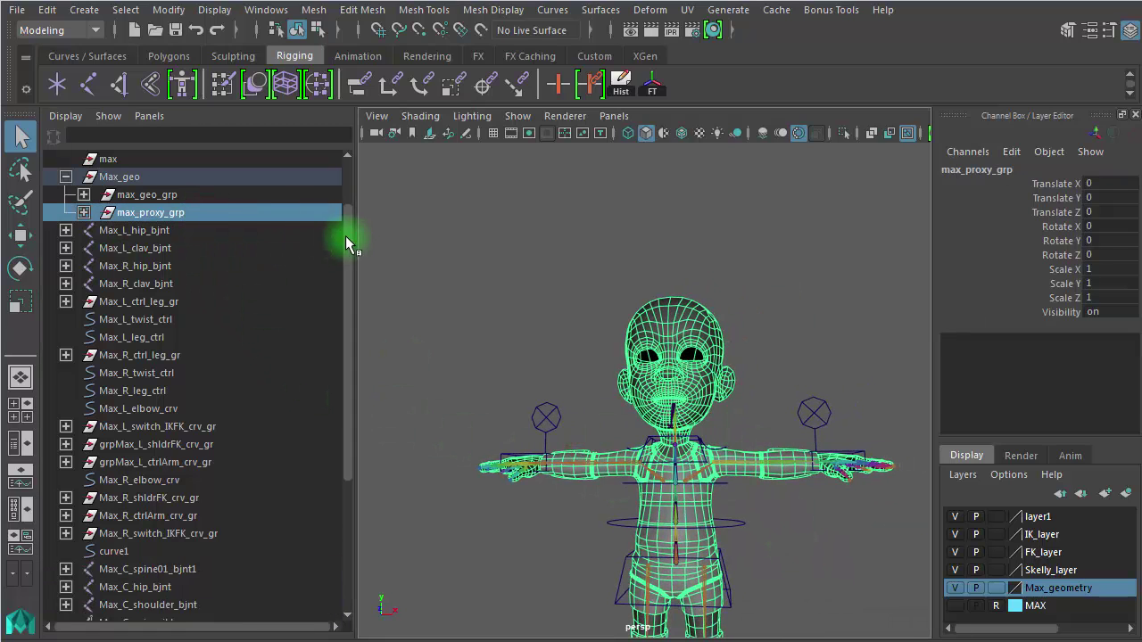
pyautogui.moveTo(104, 193); pyautogui.dragTo(173, 200)
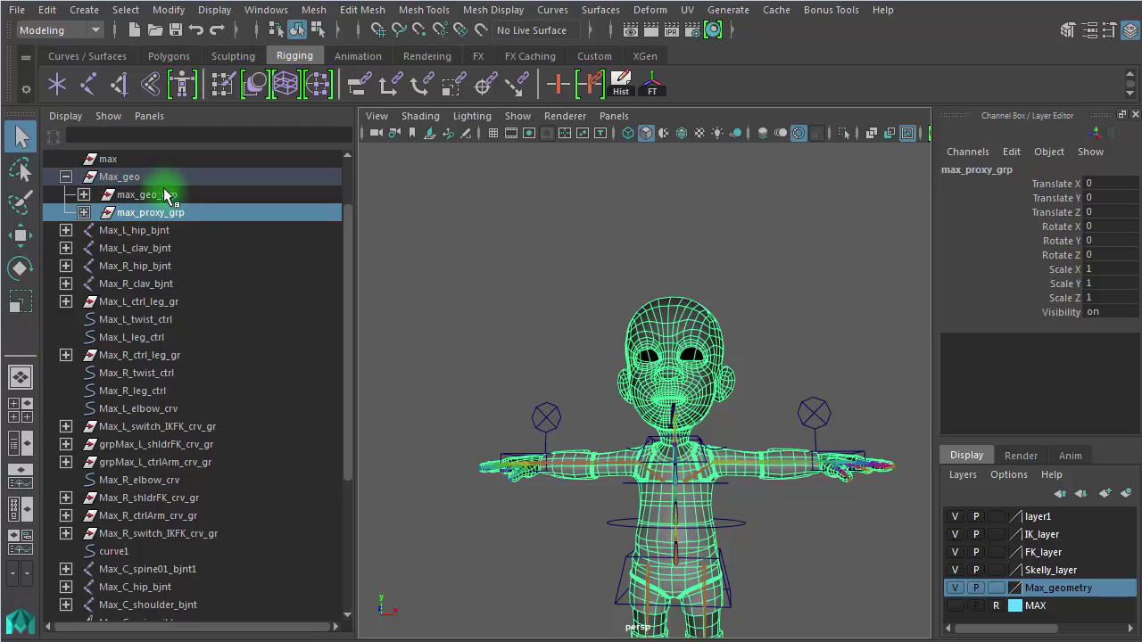
# Step: Collapse the Max_geo group, select it, and look through the remaining joints, controls and groups in the outliner
pyautogui.click(65, 176)
pyautogui.click(129, 178)
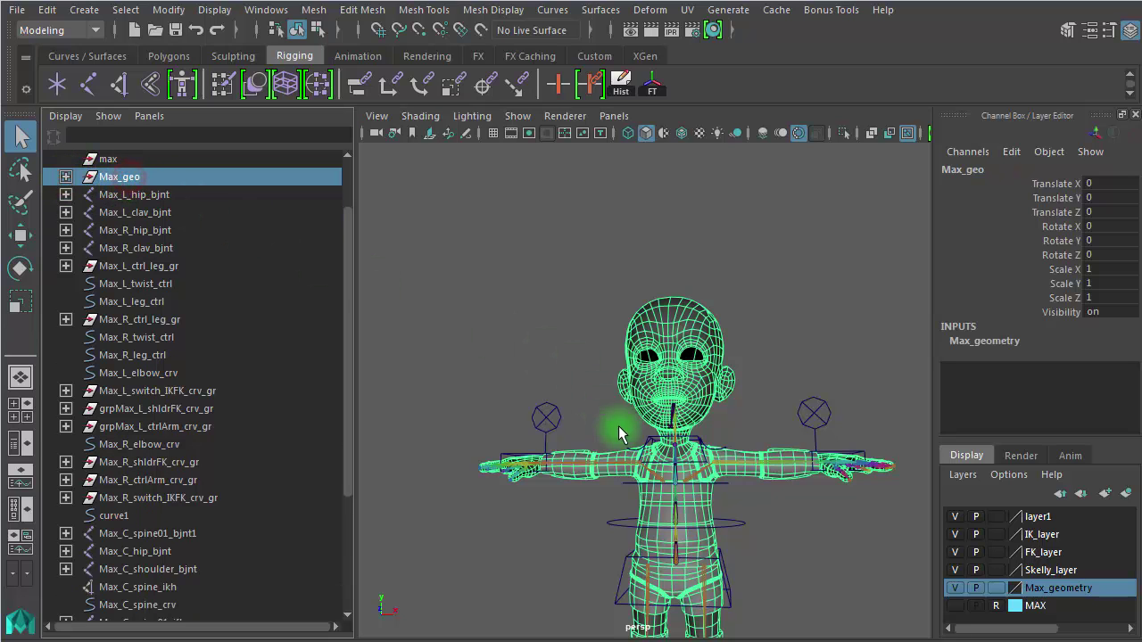
pyautogui.keyDown('alt'); pyautogui.moveTo(846, 561); pyautogui.dragTo(648, 544, button='right'); pyautogui.keyUp('alt')
pyautogui.keyDown('alt'); pyautogui.moveTo(672, 499); pyautogui.dragTo(674, 403, button='middle'); pyautogui.keyUp('alt')
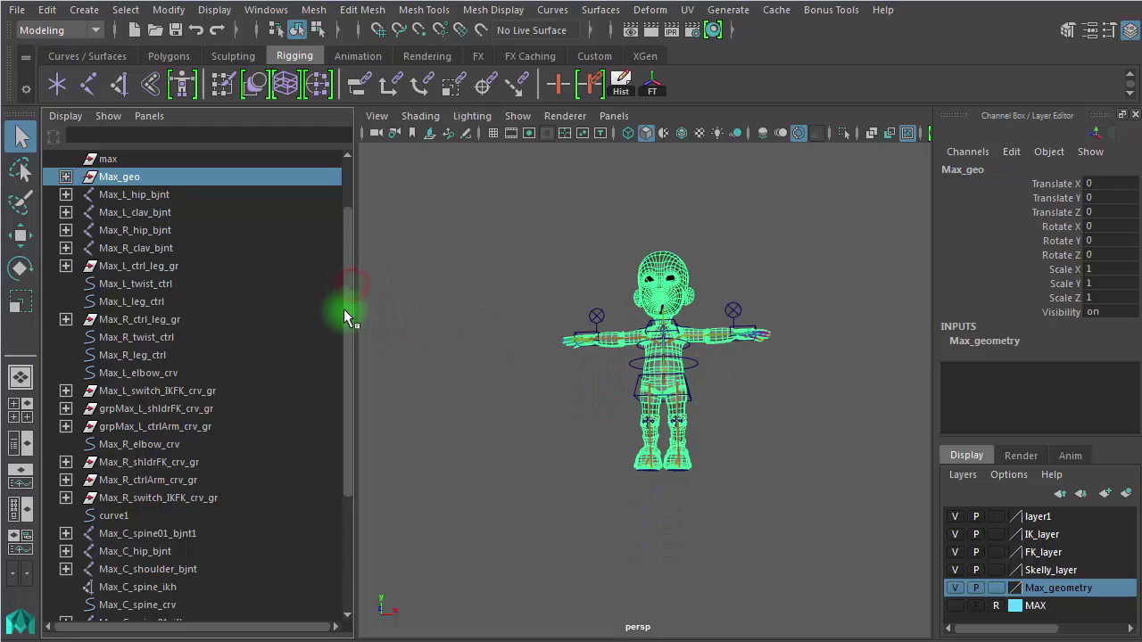
pyautogui.moveTo(346, 294); pyautogui.dragTo(366, 431)
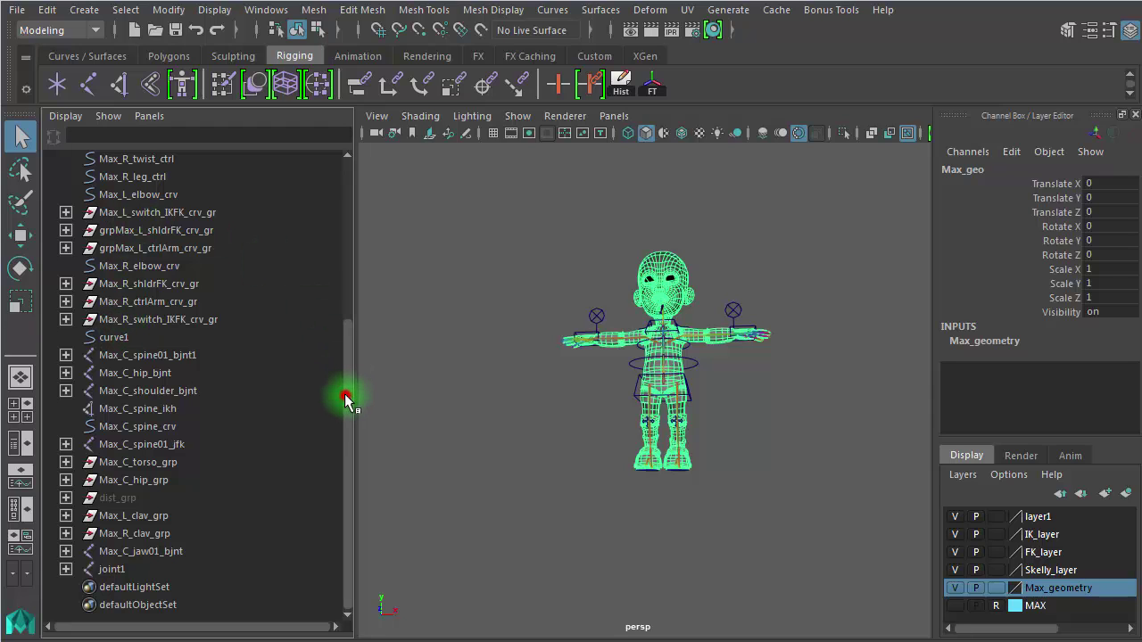
pyautogui.moveTo(348, 401); pyautogui.dragTo(352, 233)
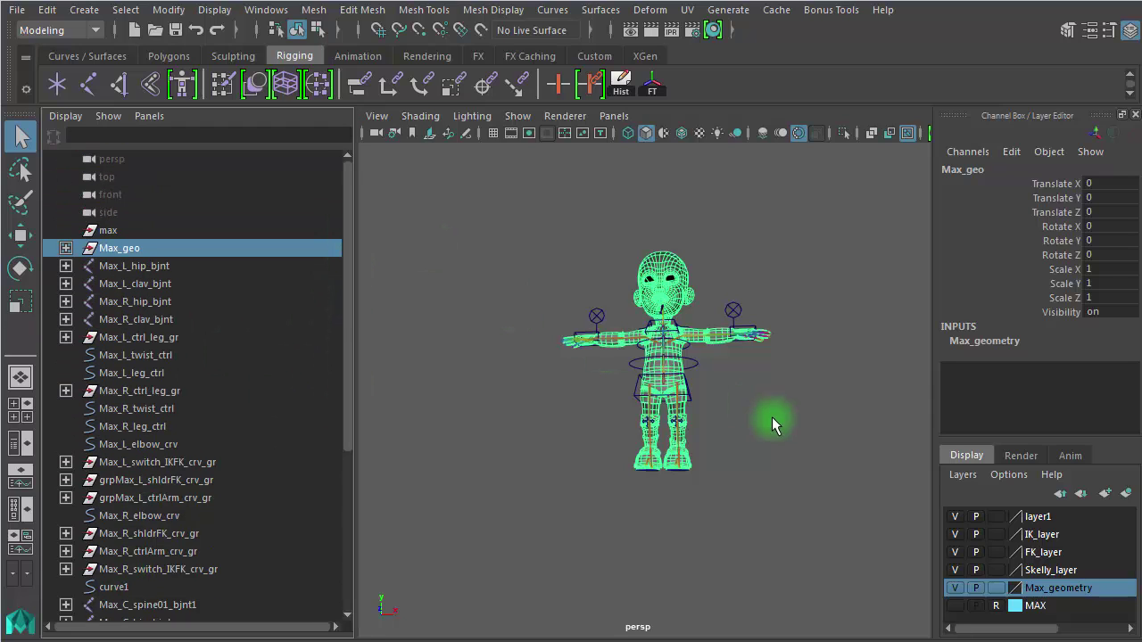
pyautogui.click(144, 250)
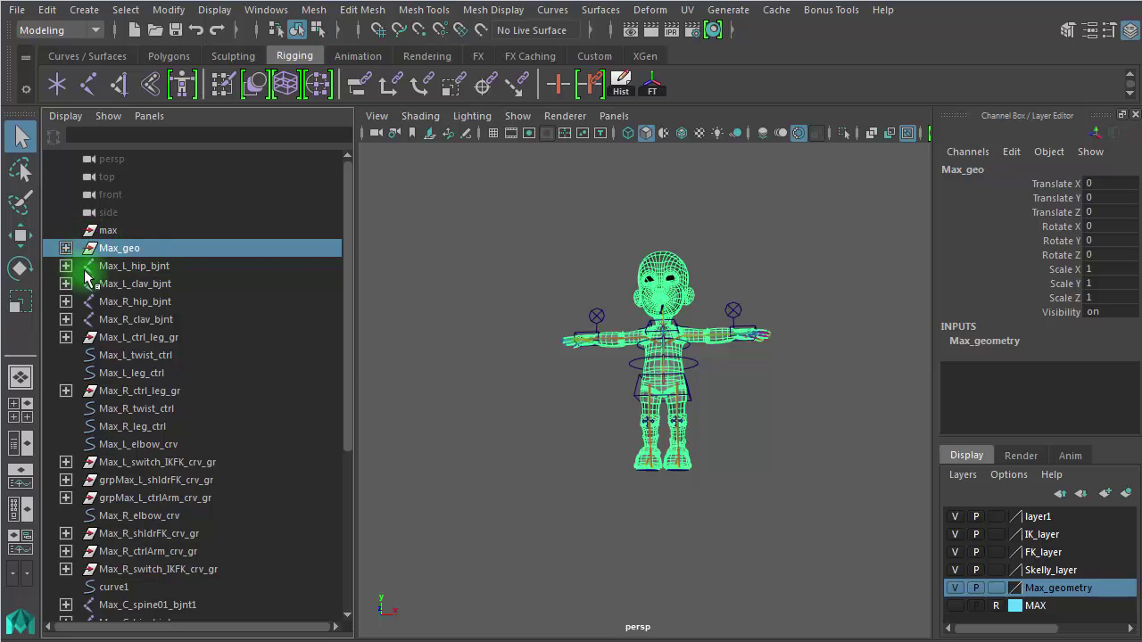
# Step: Try moving the left hip joint Max_L_hip_bjnt away from the body and undo the move
pyautogui.scroll(1, 582, 418)
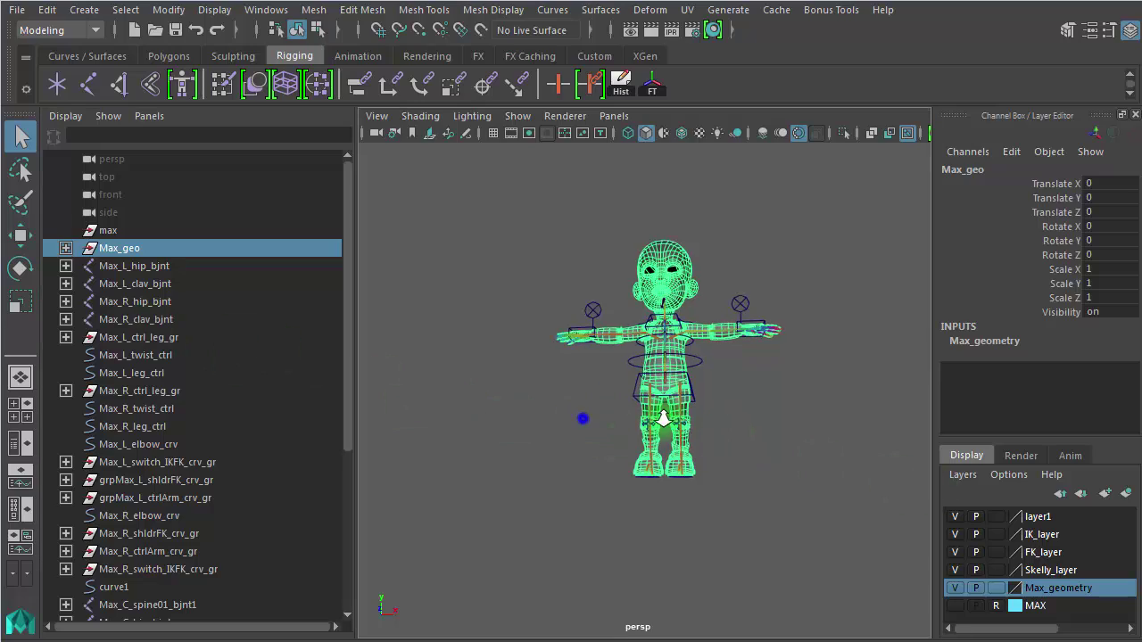
pyautogui.scroll(5, 583, 418)
pyautogui.scroll(-2, 874, 413)
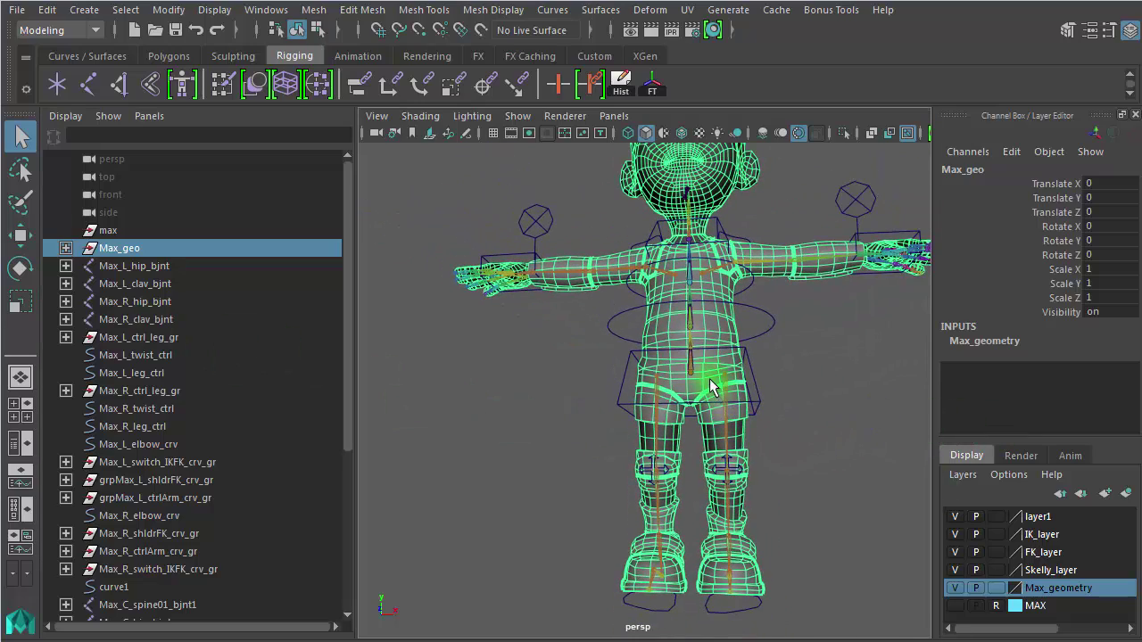
pyautogui.click(739, 399)
pyautogui.scroll(-4, 830, 425)
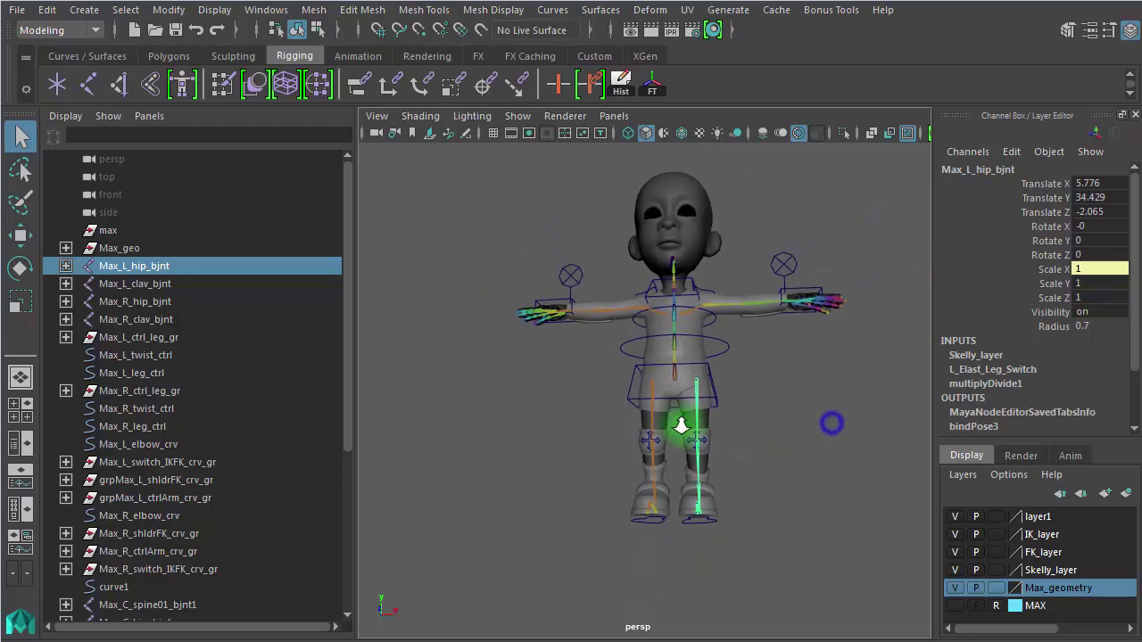
pyautogui.press('w')
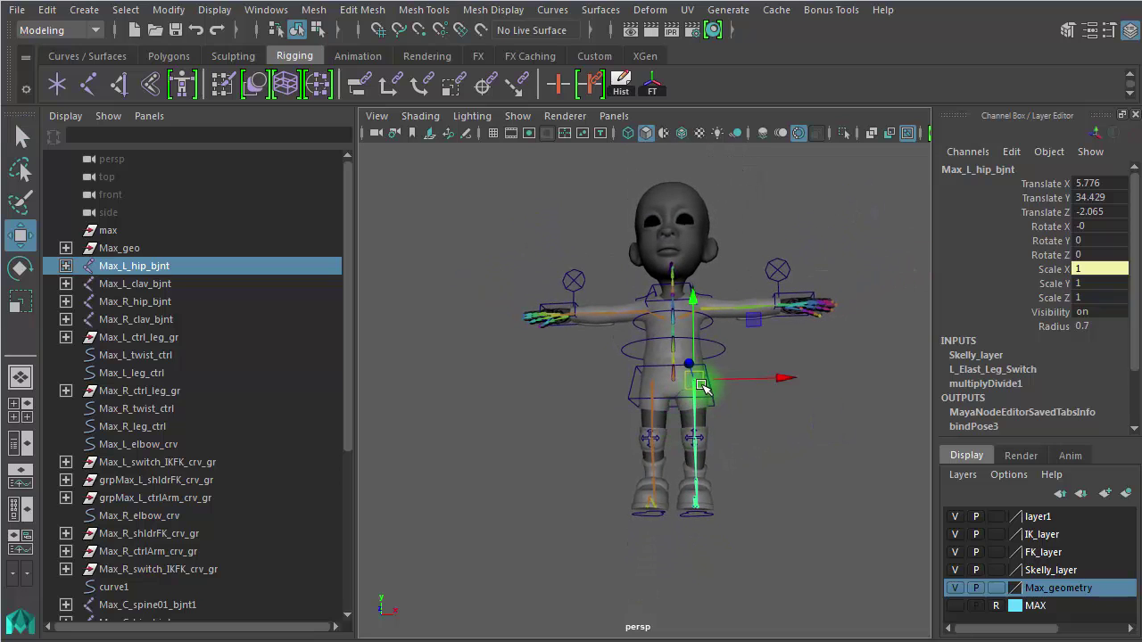
pyautogui.moveTo(698, 383); pyautogui.dragTo(928, 404)
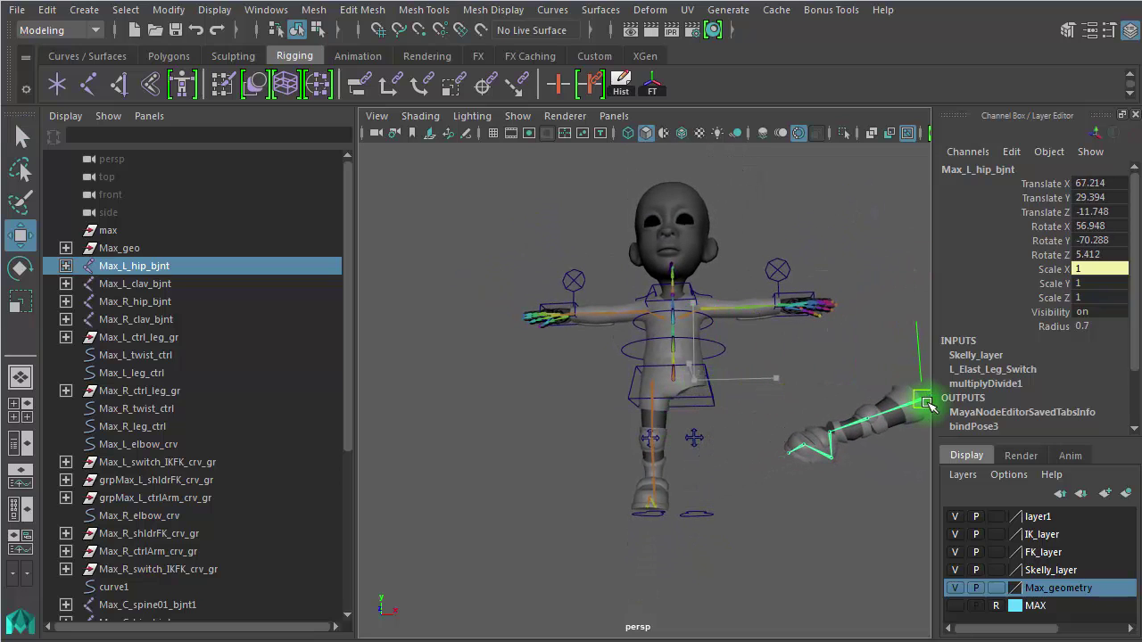
pyautogui.hotkey('ctrl', 'z')
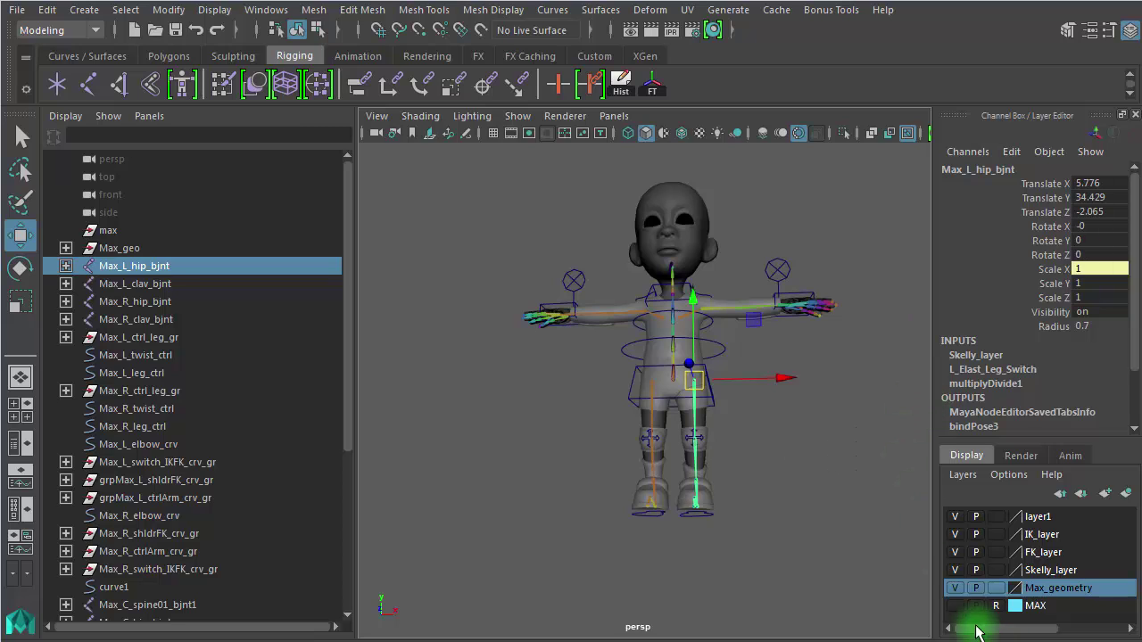
# Step: Test-move Max_L_hip_bjnt with the MAX layer temporarily shown, select Garcon_mesh for comparison, and revert both the move and the layer visibility
pyautogui.click(954, 606)
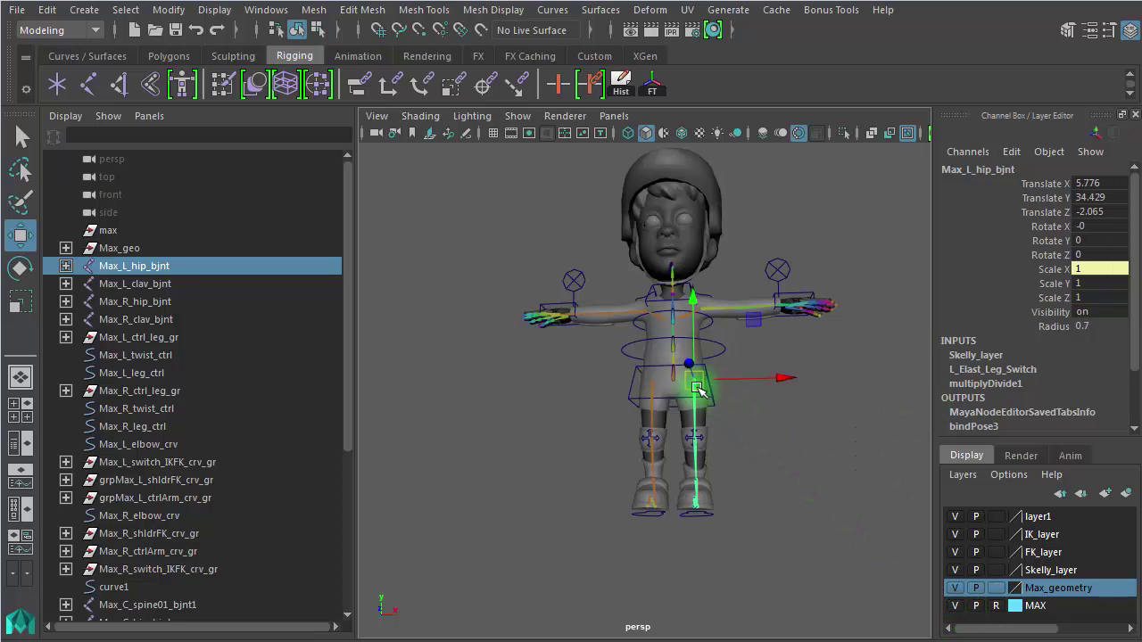
pyautogui.moveTo(695, 385); pyautogui.dragTo(901, 407)
pyautogui.click(702, 417)
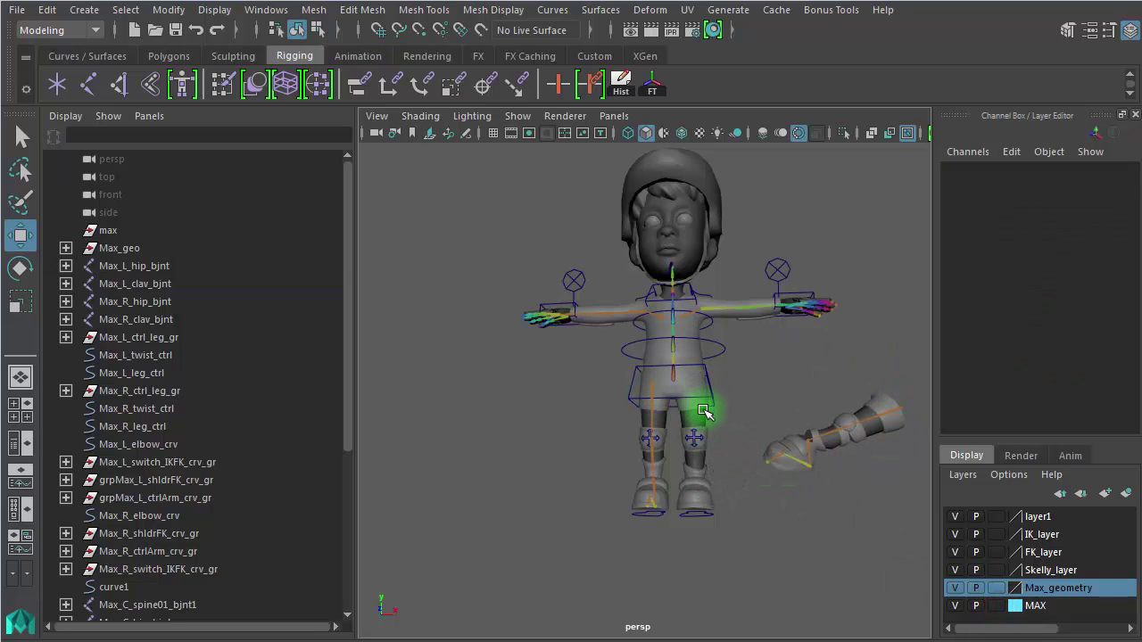
pyautogui.click(703, 411)
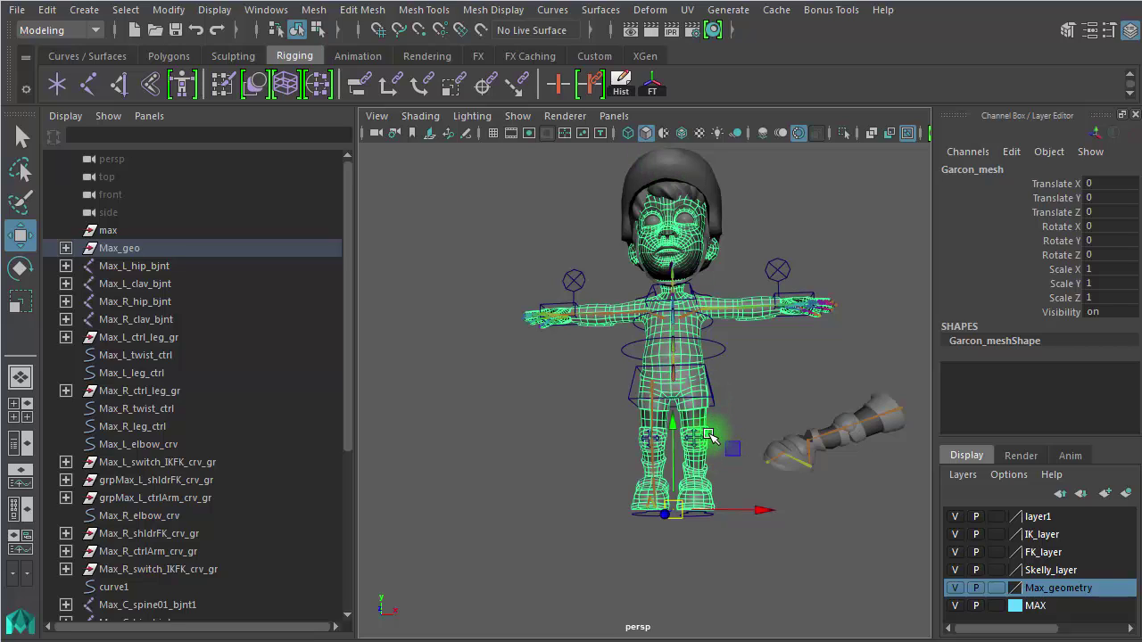
pyautogui.click(769, 412)
pyautogui.click(759, 434)
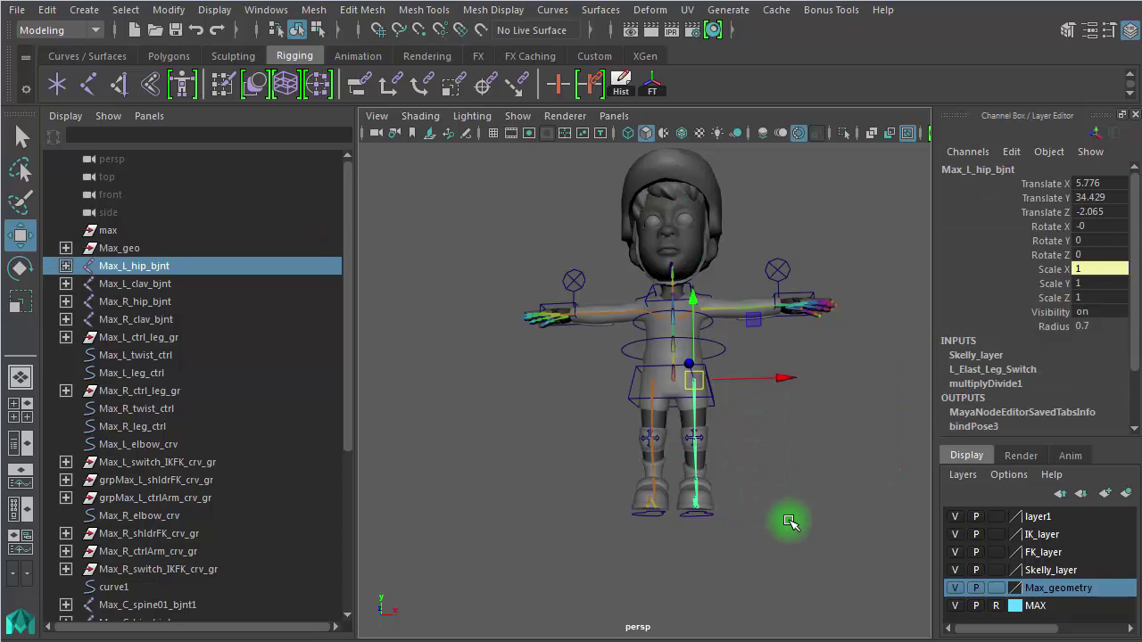
pyautogui.click(955, 606)
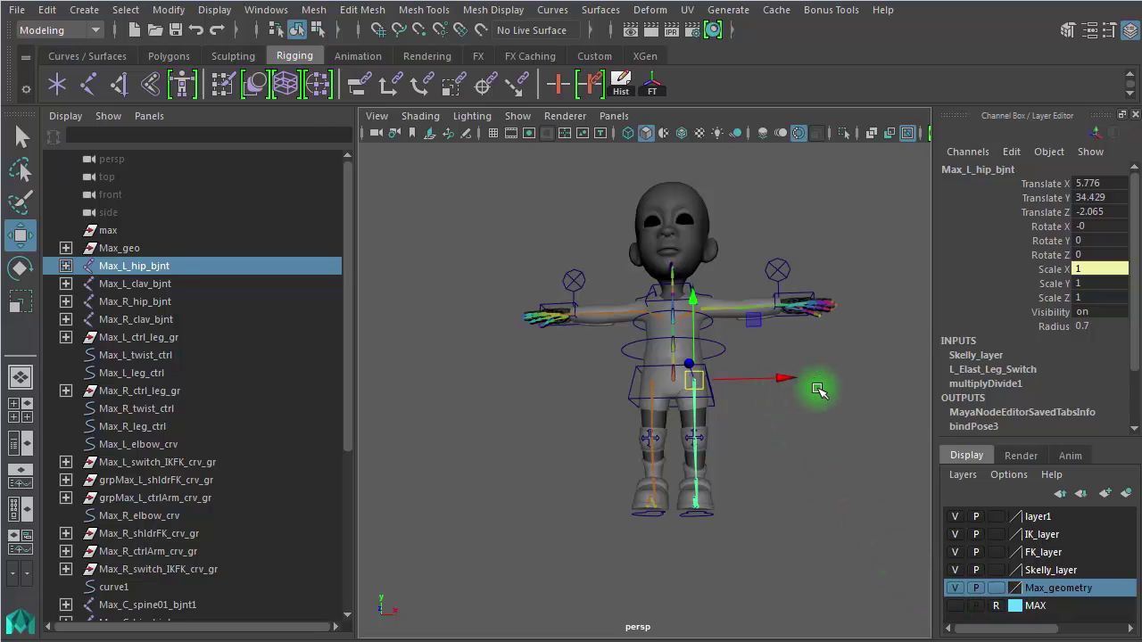
# Step: Parent the Max_geo group under the max master group, then expand max and select Max_geo inside it
pyautogui.click(131, 250)
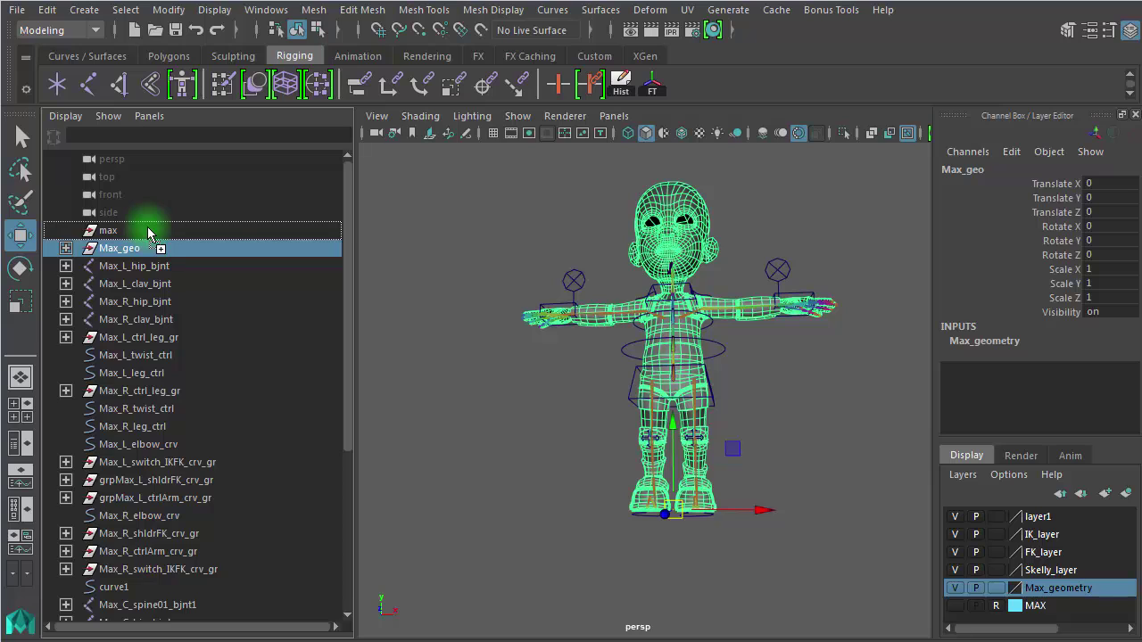
pyautogui.scroll(-3, 148, 227)
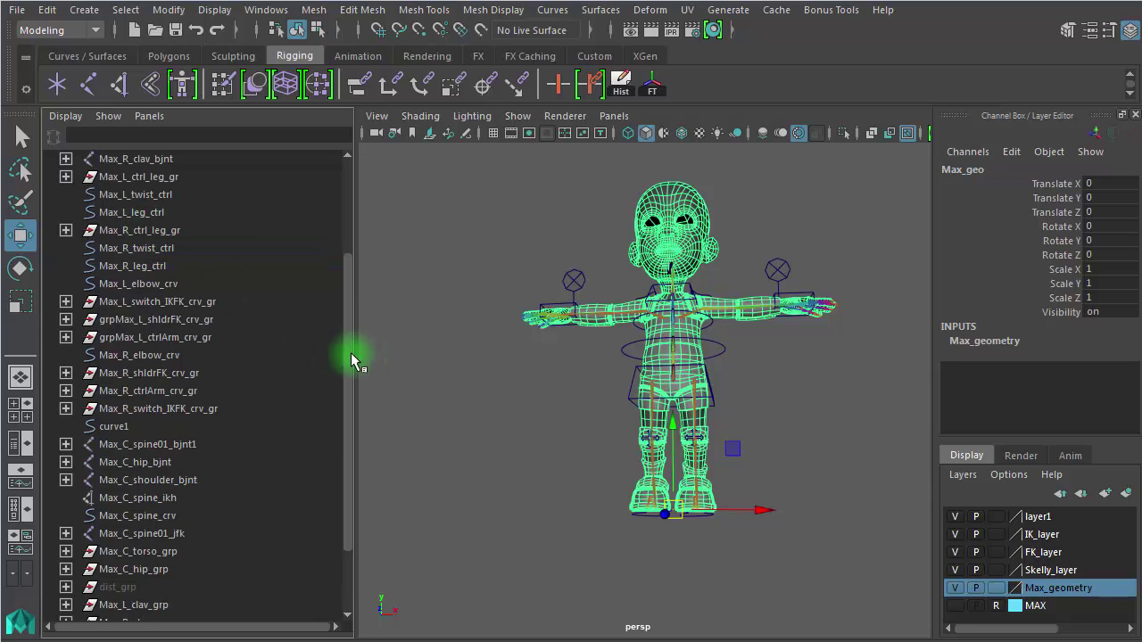
pyautogui.moveTo(352, 355); pyautogui.dragTo(349, 245)
pyautogui.click(95, 230)
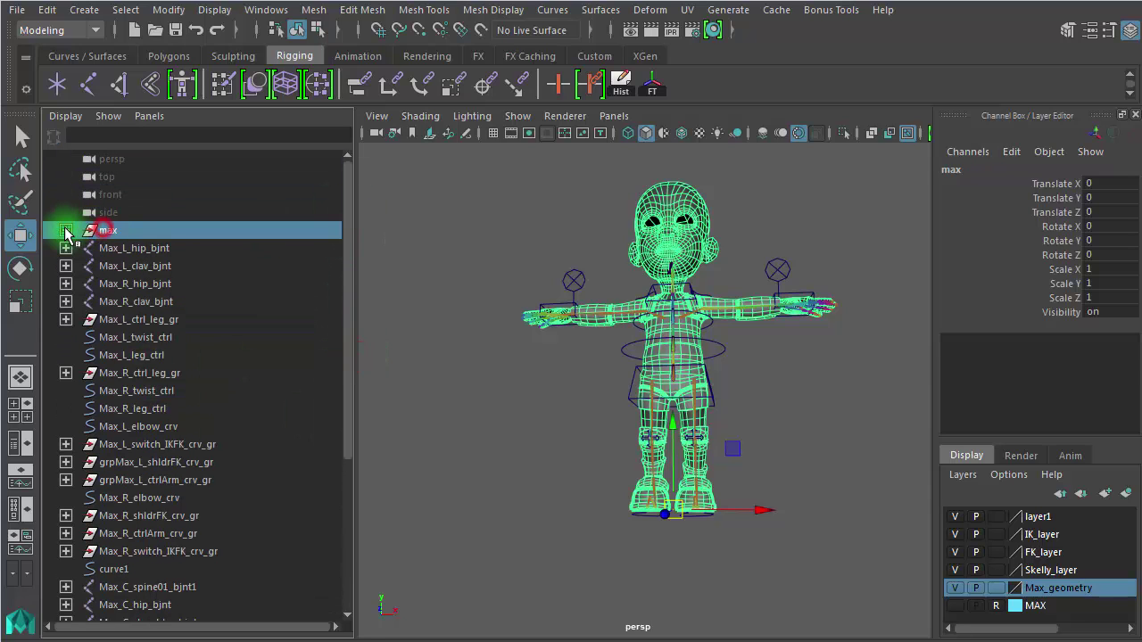
pyautogui.click(65, 230)
pyautogui.click(152, 249)
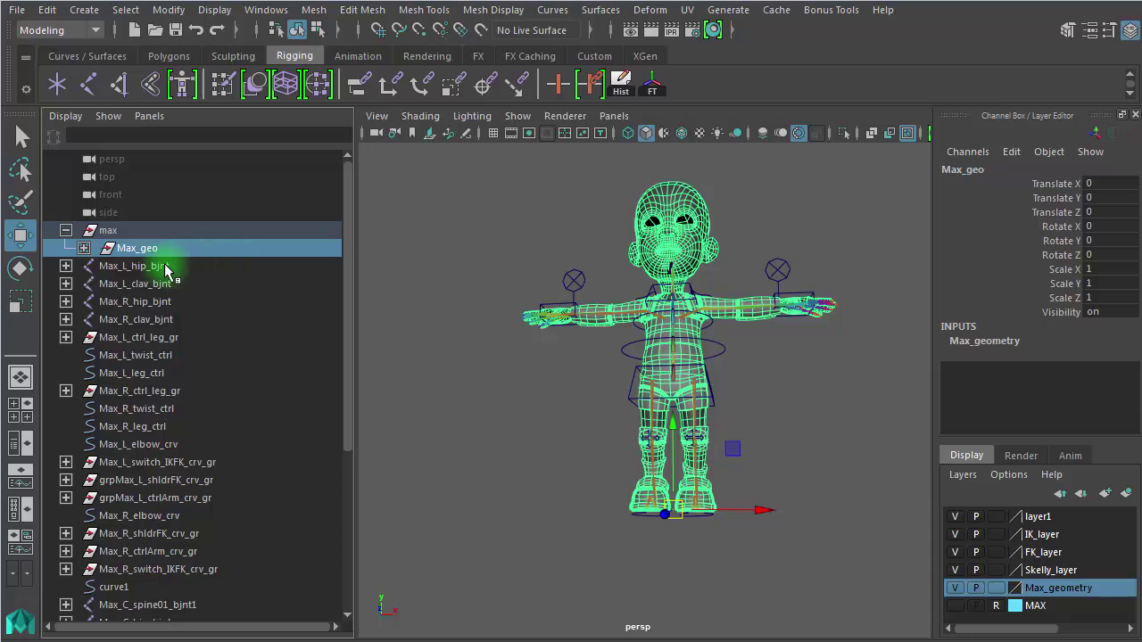
# Step: Group all remaining top-level joints, controls and groups from Max_L_hip_bjnt through joint1 and name the group max_rig
pyautogui.click(162, 266)
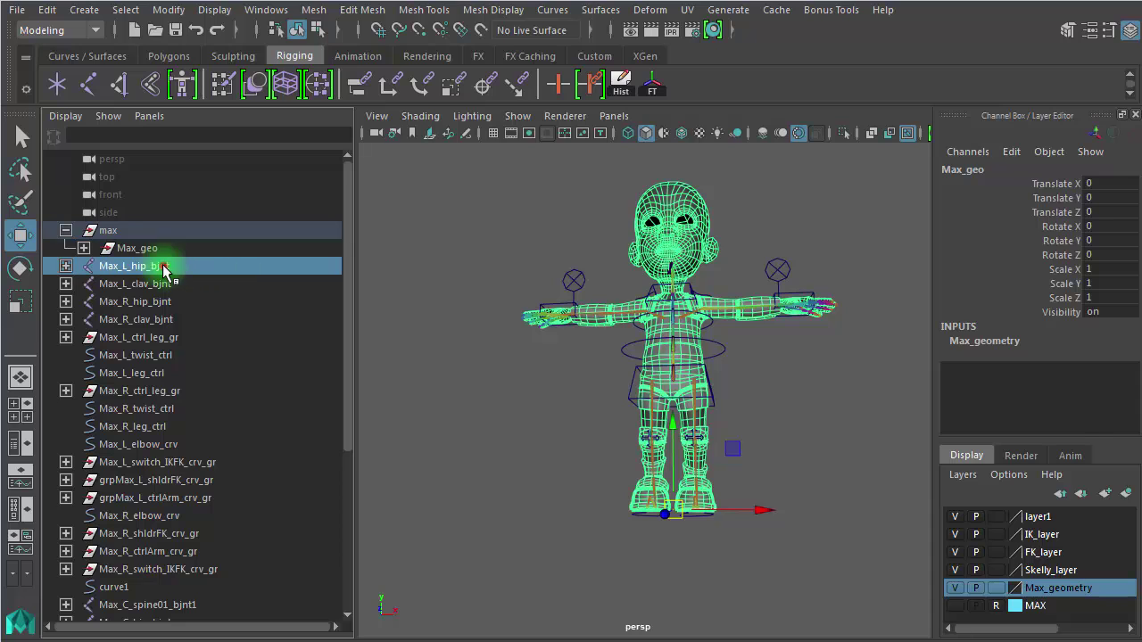
pyautogui.click(351, 188)
pyautogui.moveTo(346, 265); pyautogui.dragTo(372, 473)
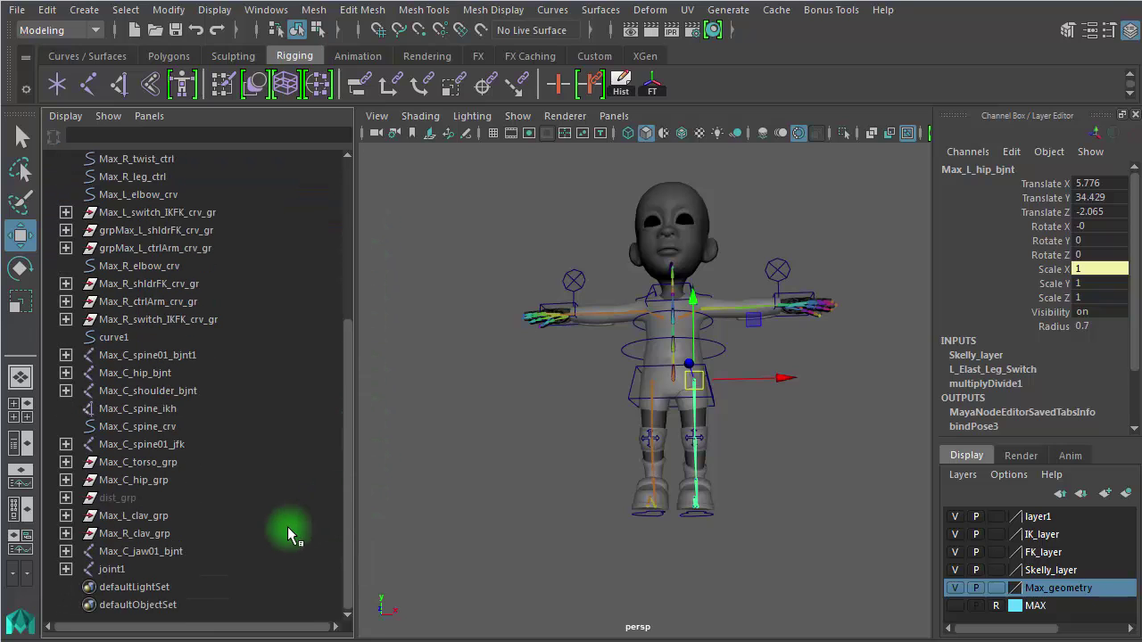
pyautogui.keyDown('shift'); pyautogui.click(121, 571); pyautogui.keyUp('shift')
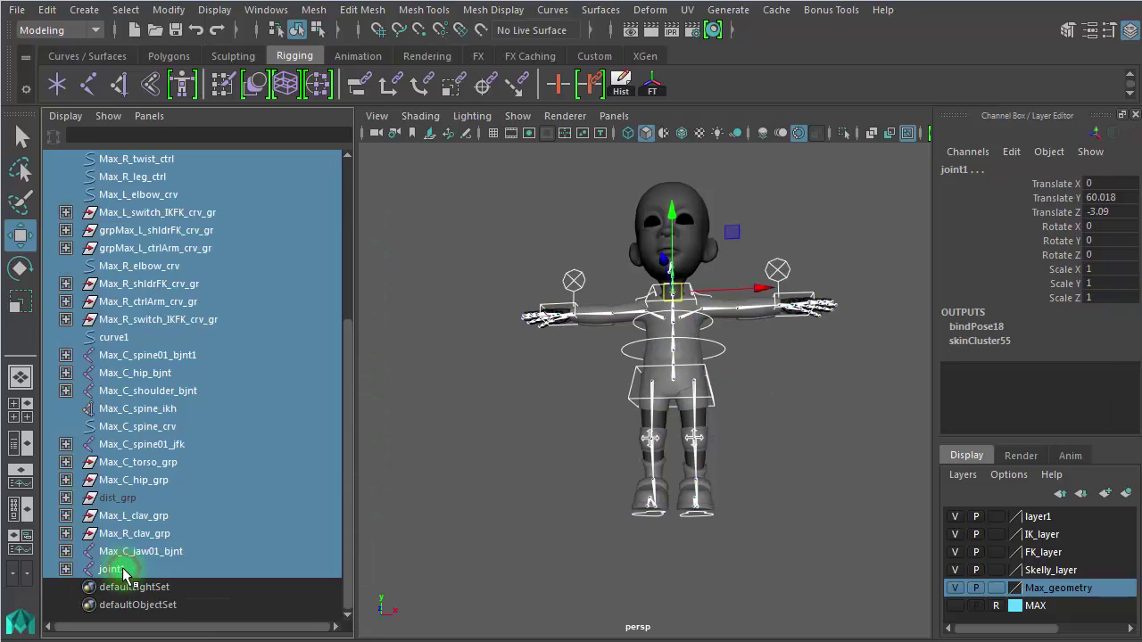
pyautogui.hotkey('ctrl', 'g')
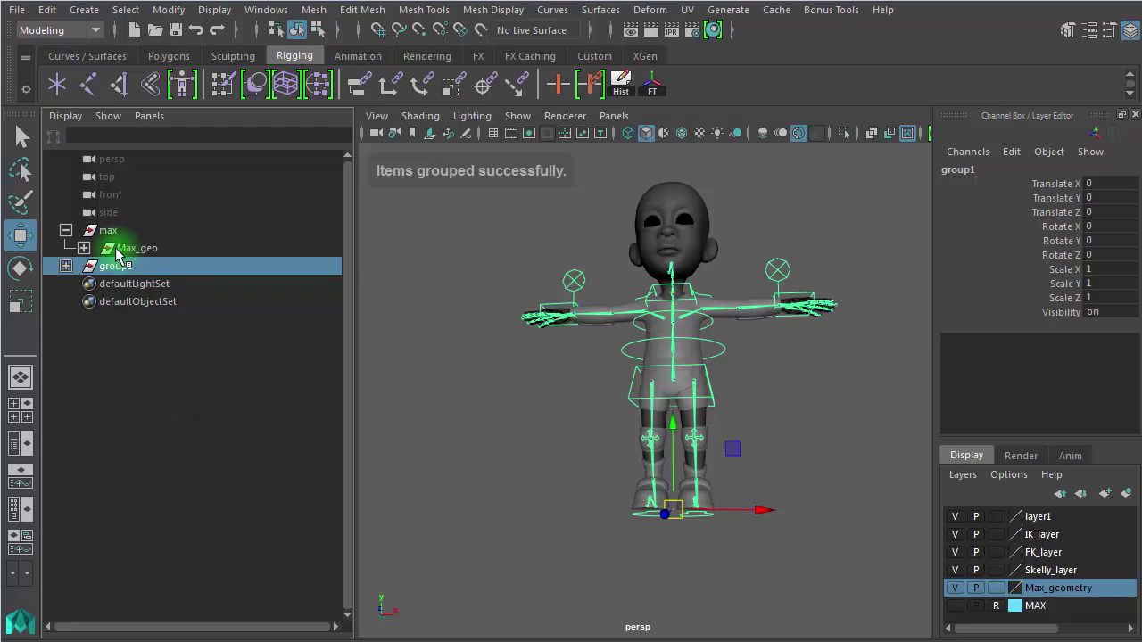
pyautogui.doubleClick(144, 270)
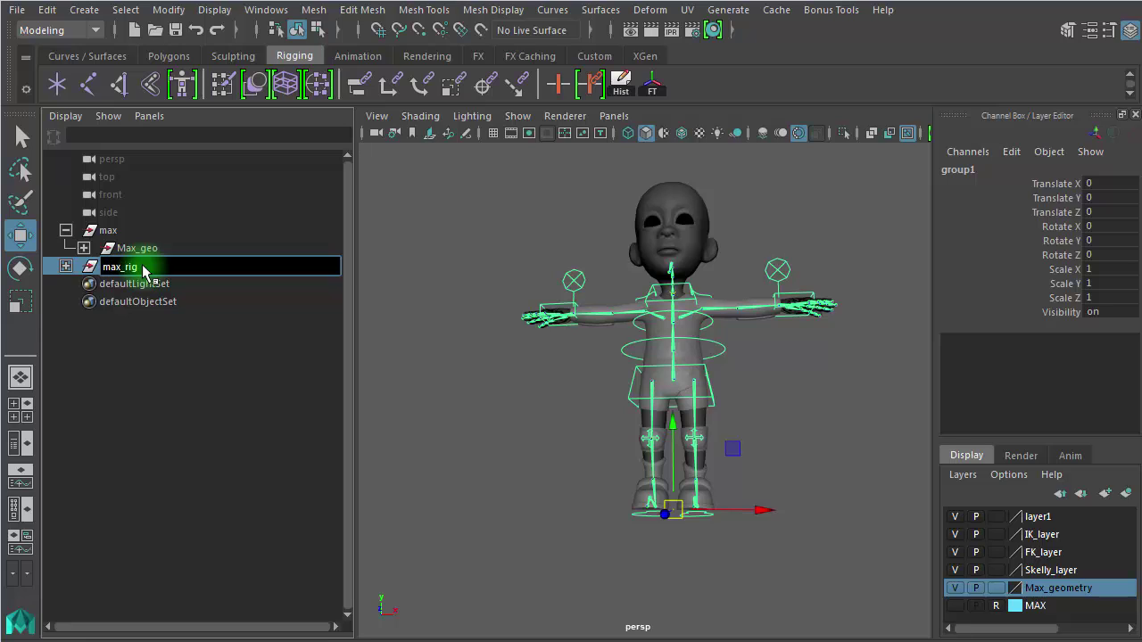
pyautogui.write('max_rig')
pyautogui.press('Return')
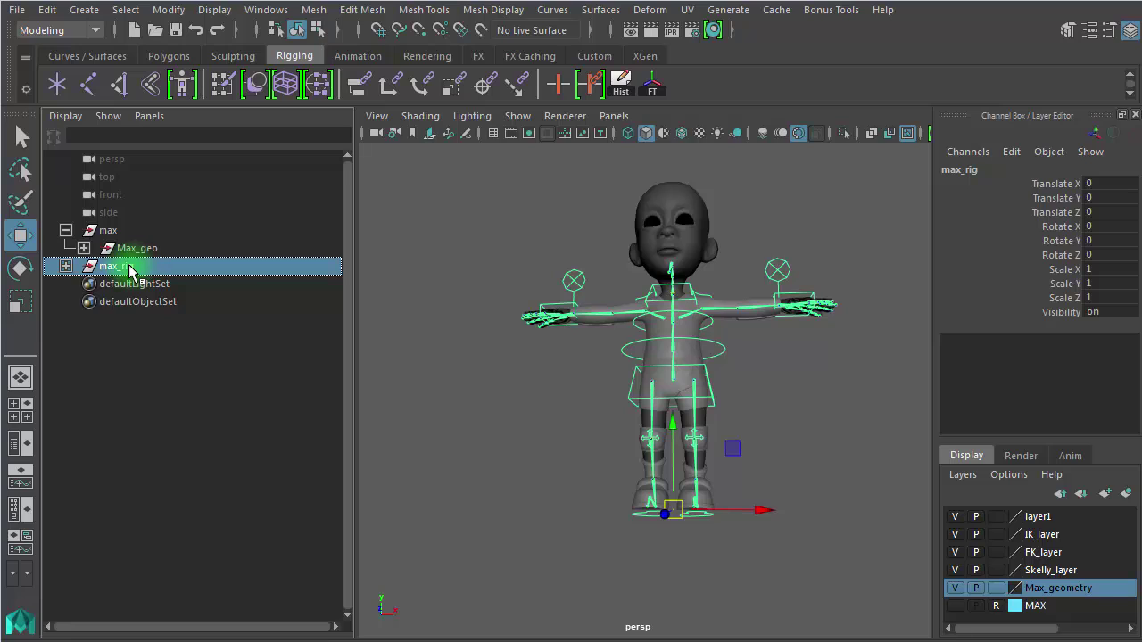
# Step: Parent max_rig under the max master group, then collapse and re-expand max to check its hierarchy
pyautogui.moveTo(129, 271); pyautogui.dragTo(147, 228)
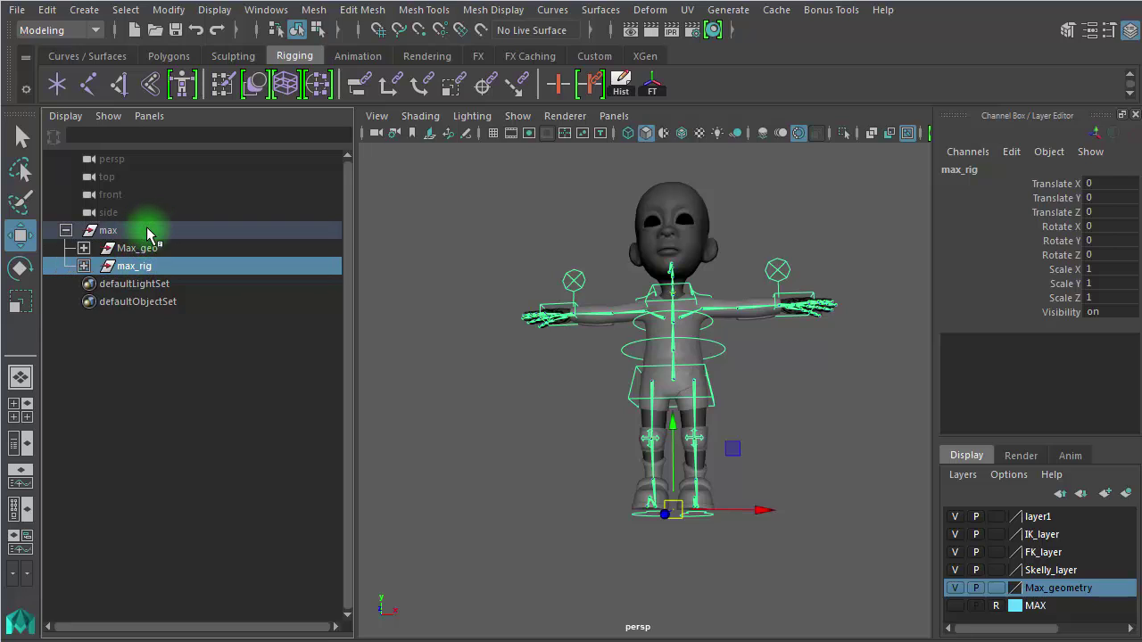
pyautogui.click(68, 230)
pyautogui.click(67, 231)
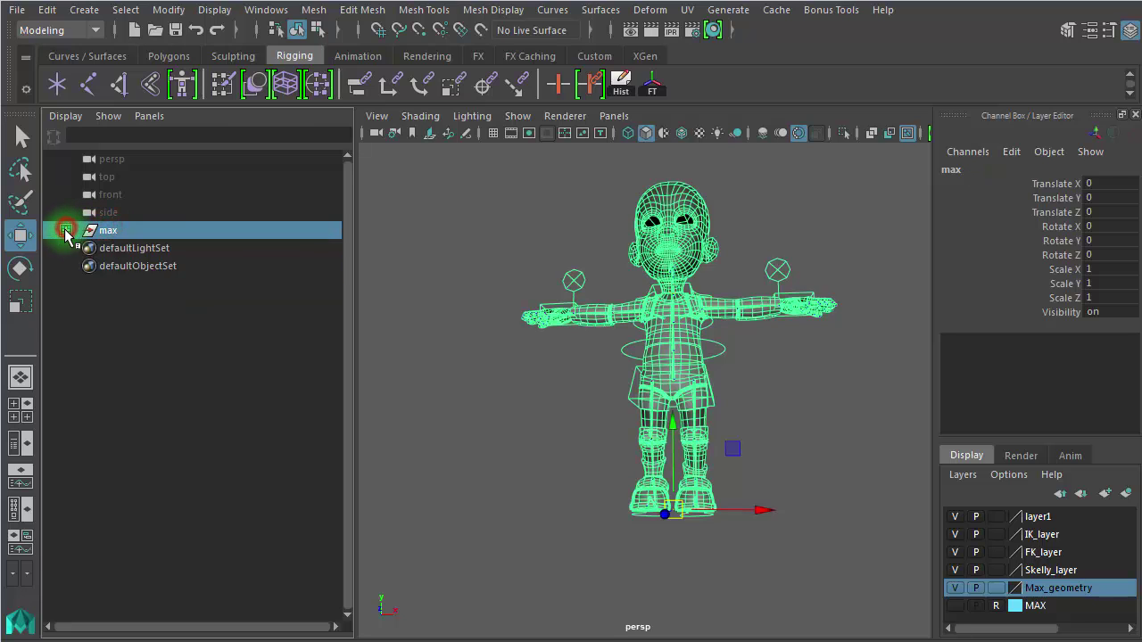
pyautogui.click(67, 231)
# Step: Compare the contents of Max_geo, max_rig and max by selecting each, and examine the rig from several angles
pyautogui.click(156, 248)
pyautogui.click(152, 266)
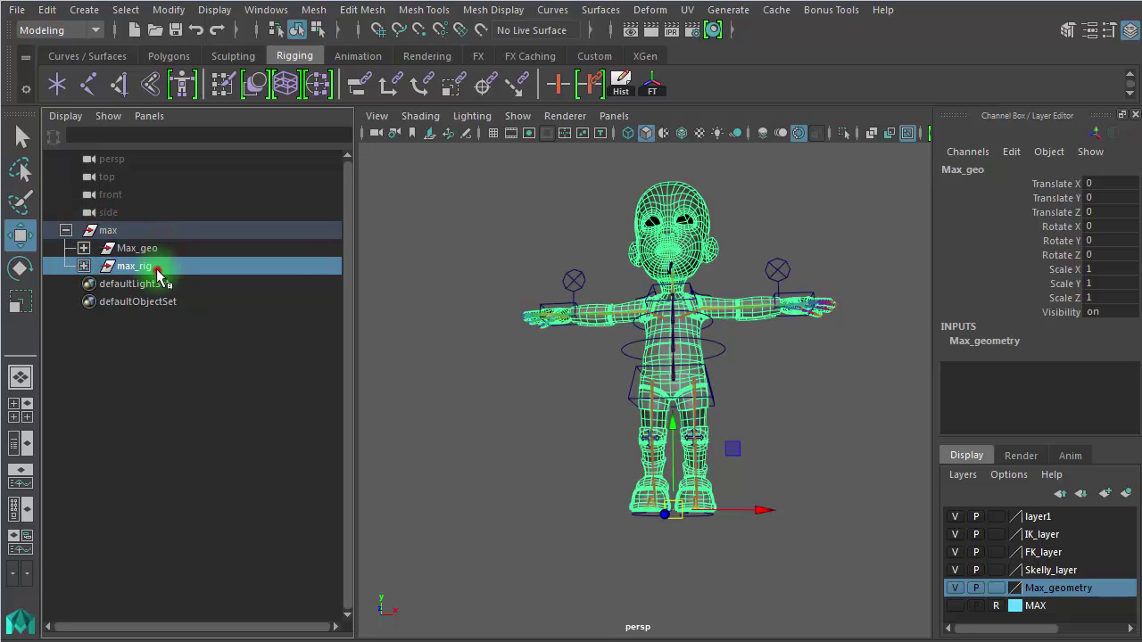
pyautogui.click(156, 248)
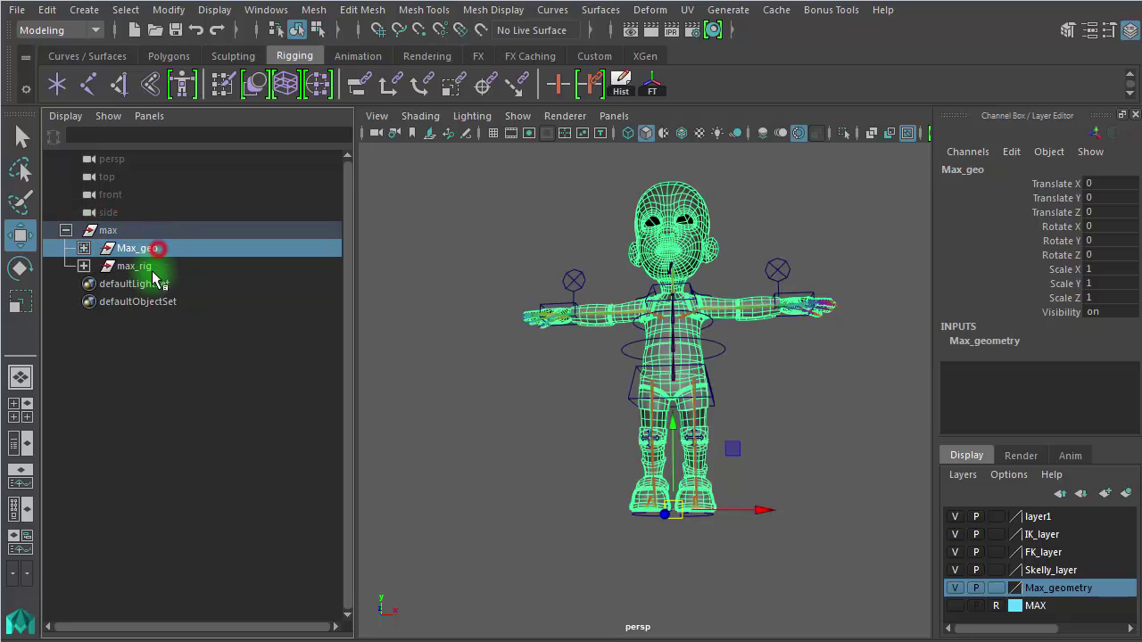
pyautogui.click(127, 230)
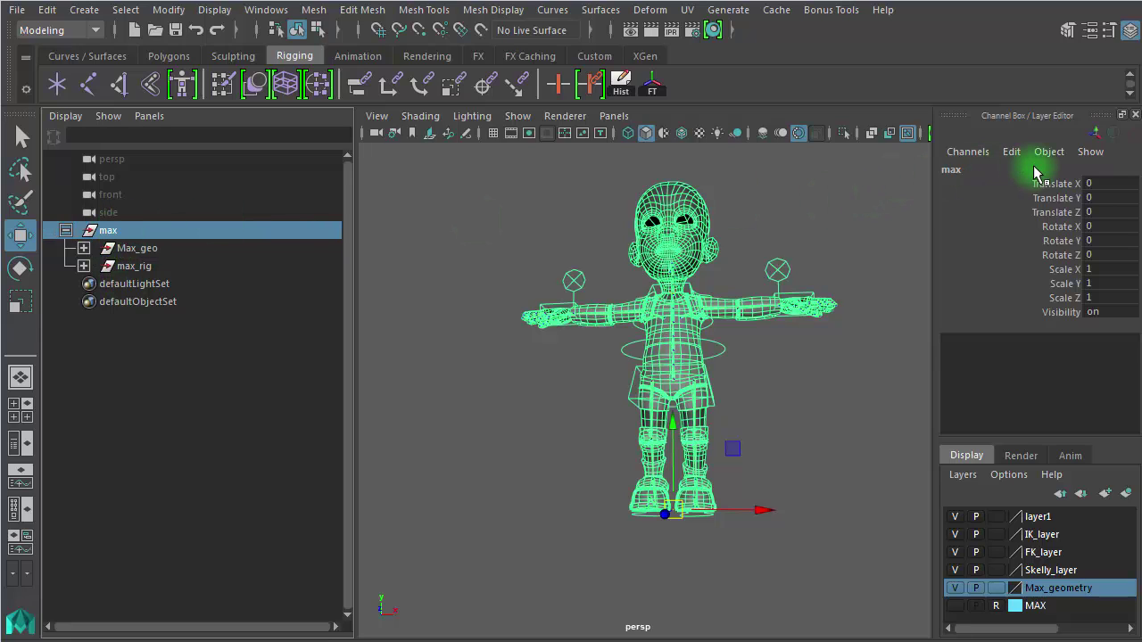
pyautogui.click(163, 249)
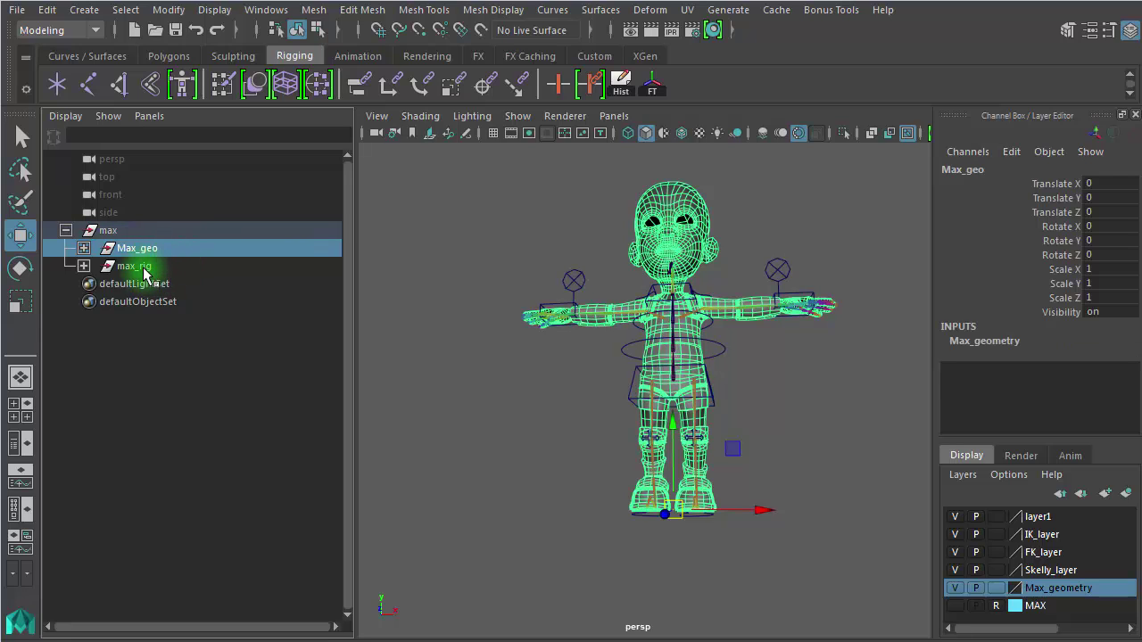
pyautogui.click(149, 264)
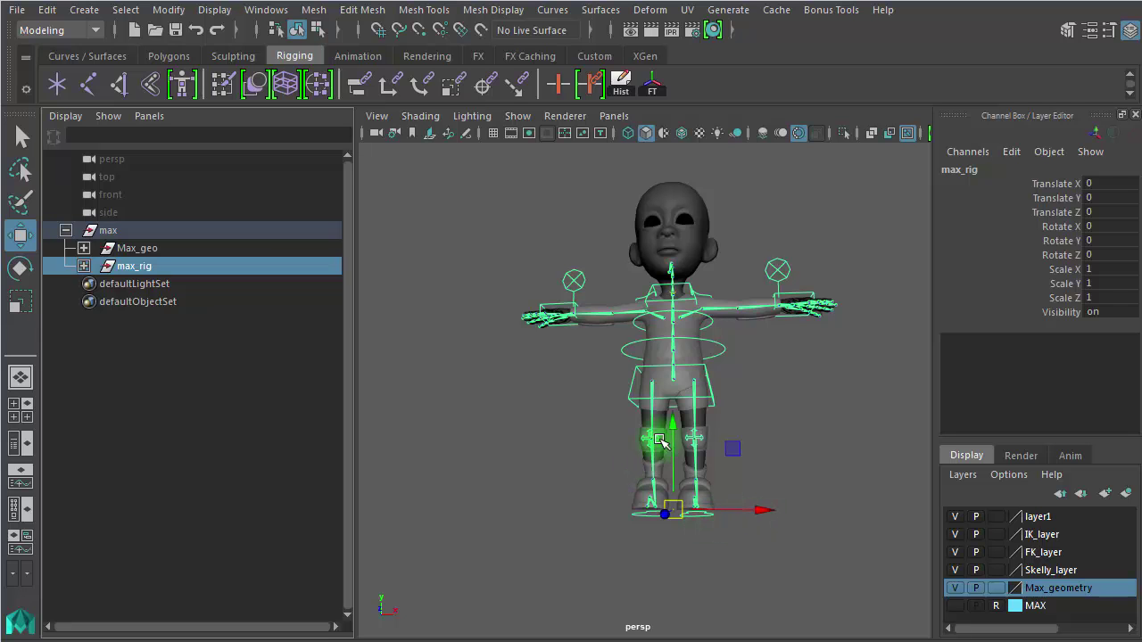
pyautogui.keyDown('alt'); pyautogui.moveTo(601, 453); pyautogui.dragTo(526, 496); pyautogui.keyUp('alt')
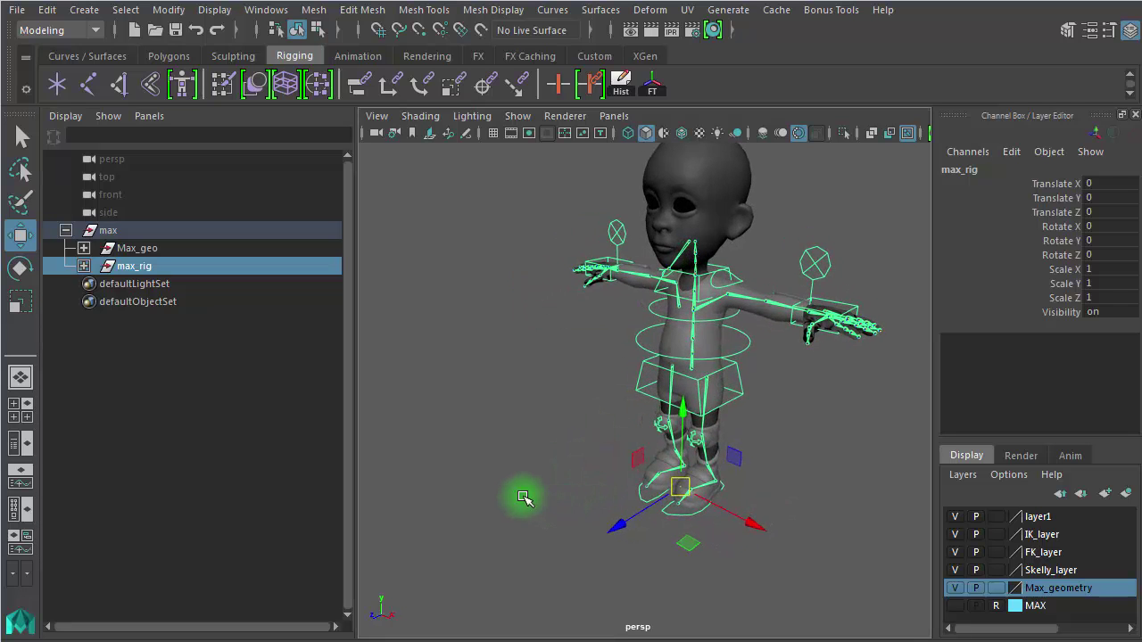
pyautogui.keyDown('alt'); pyautogui.moveTo(527, 494); pyautogui.dragTo(469, 439, button='right'); pyautogui.keyUp('alt')
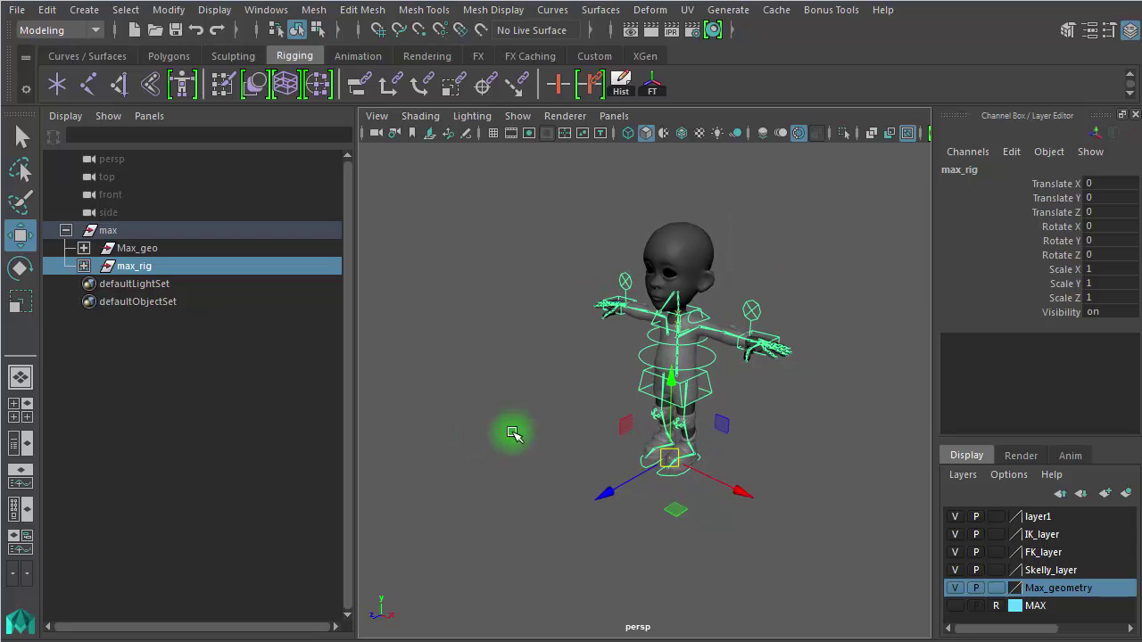
pyautogui.keyDown('alt'); pyautogui.moveTo(577, 434); pyautogui.dragTo(716, 412); pyautogui.keyUp('alt')
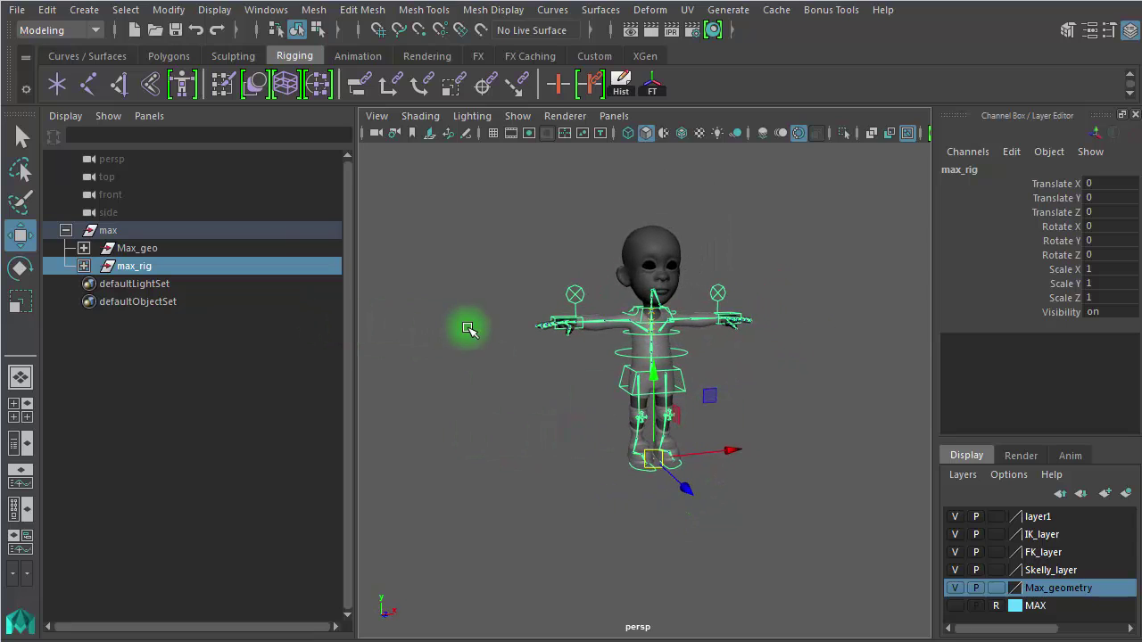
# Step: Look through the joints, controls and groups inside max_rig, including Max_C_spine_ikh, and collapse the group again
pyautogui.click(83, 266)
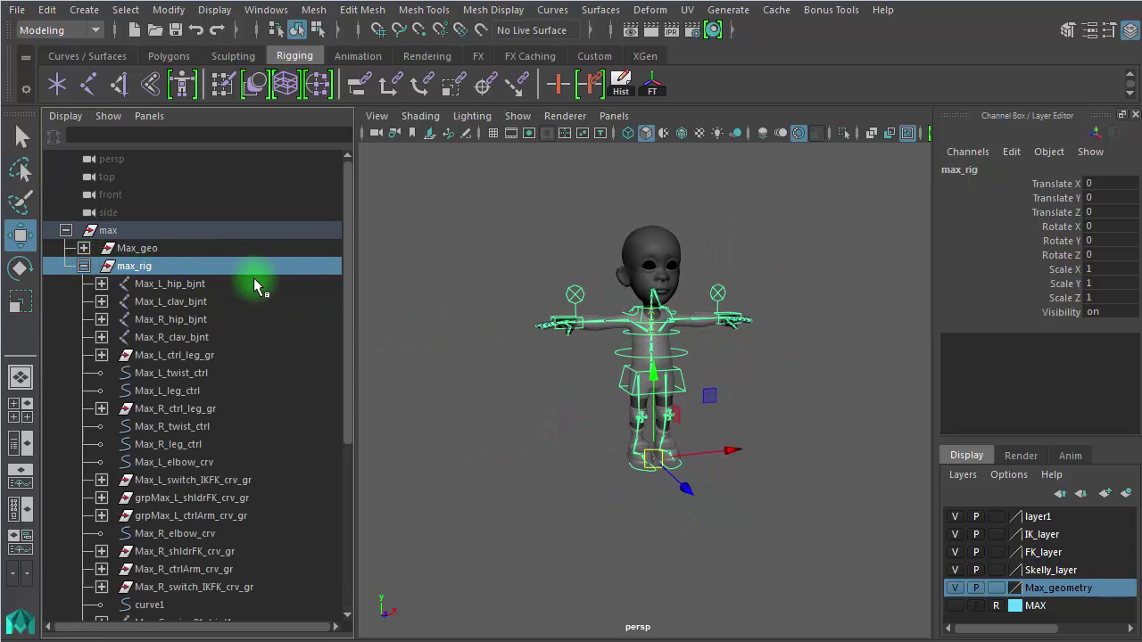
pyautogui.moveTo(347, 337); pyautogui.dragTo(362, 458)
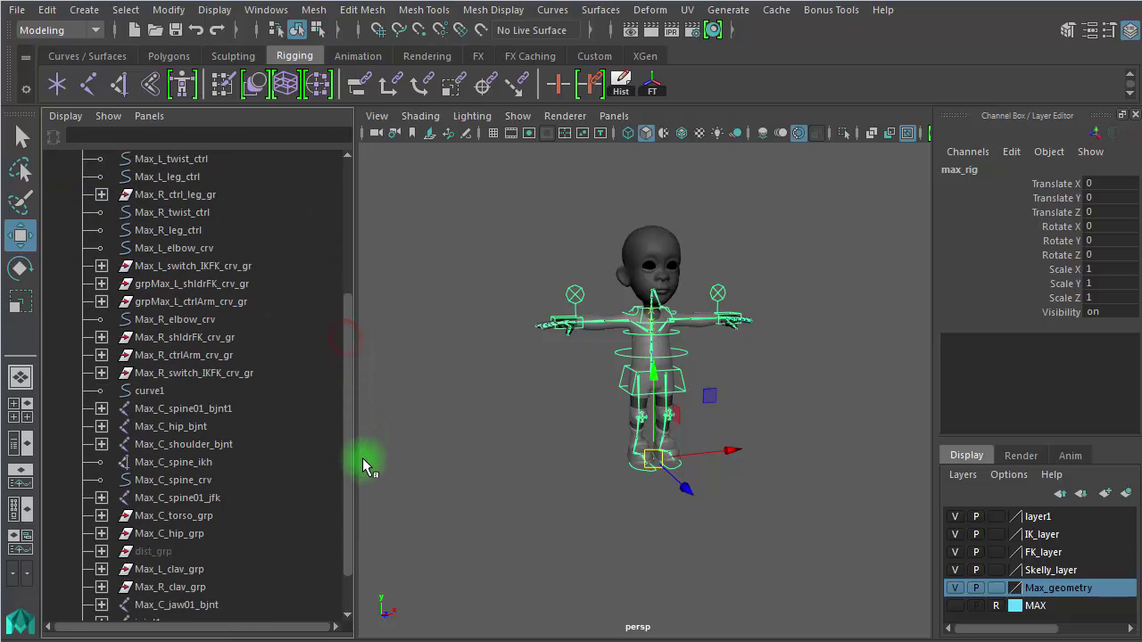
pyautogui.click(202, 464)
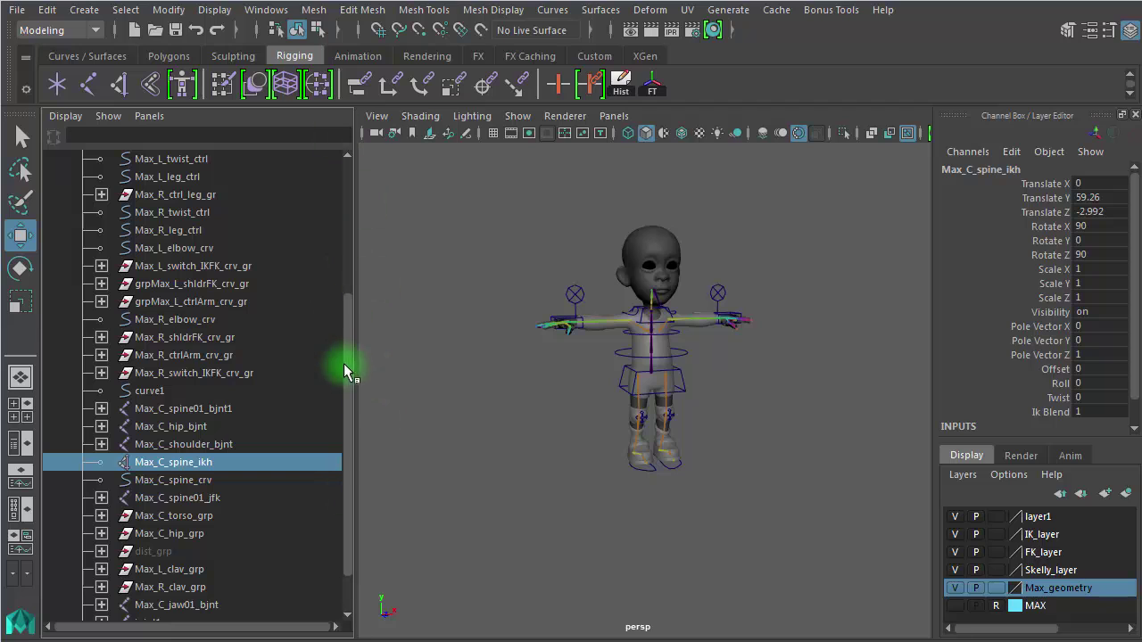
pyautogui.moveTo(345, 395); pyautogui.dragTo(369, 247)
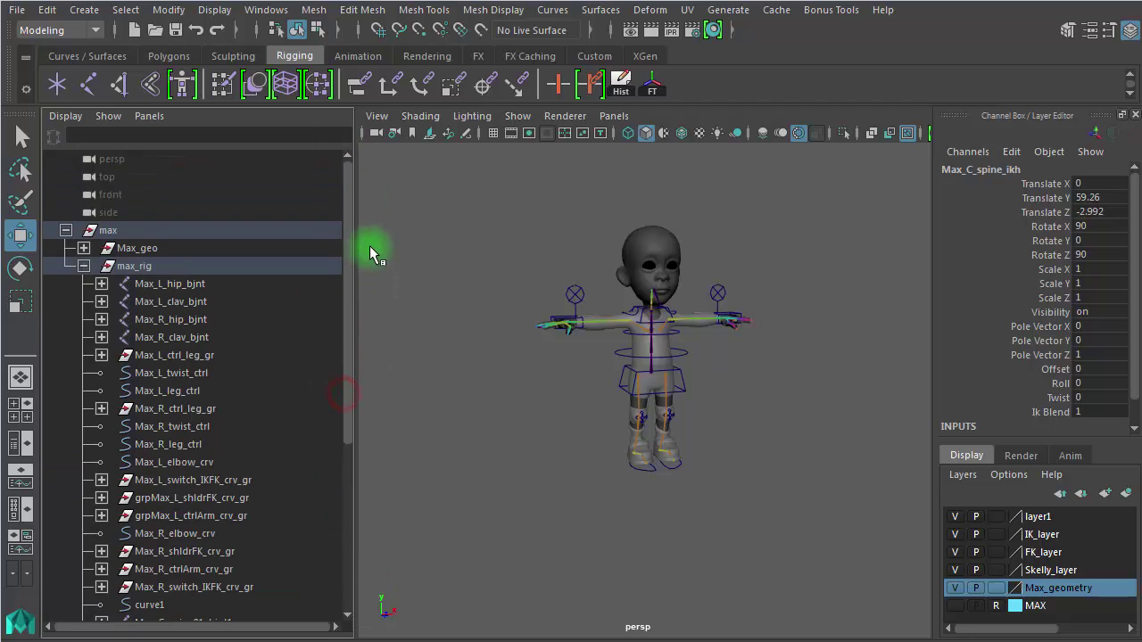
pyautogui.click(84, 266)
# Step: Test the max_rig group by moving and rotating it freely and scaling it uniformly to about 3.23
pyautogui.click(127, 266)
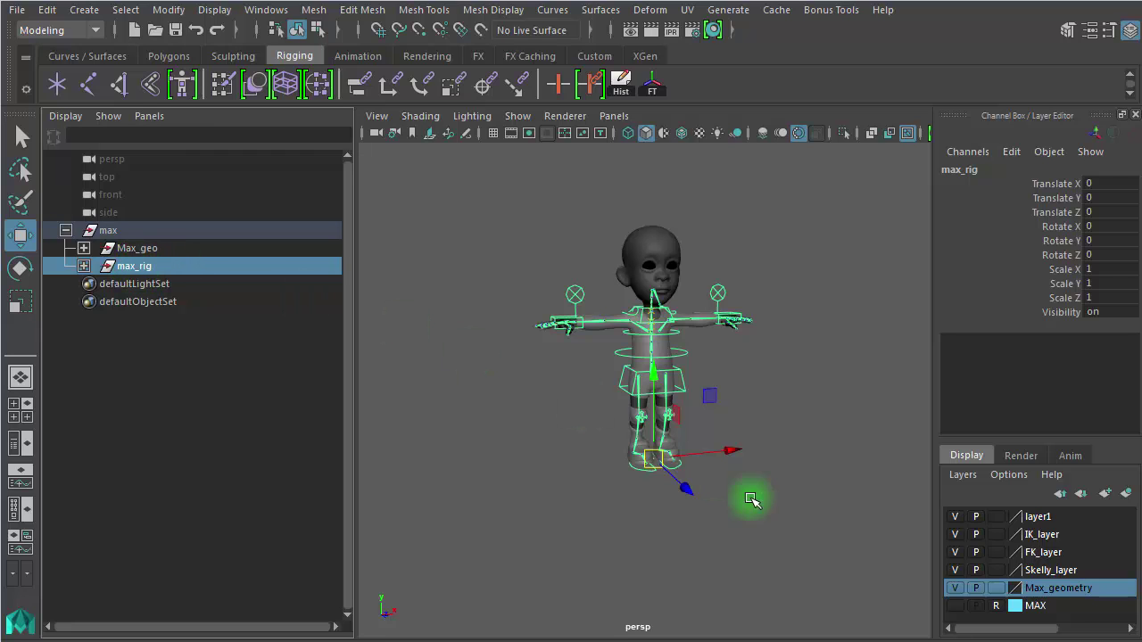
pyautogui.keyDown('alt'); pyautogui.moveTo(777, 525); pyautogui.dragTo(565, 492, button='right'); pyautogui.keyUp('alt')
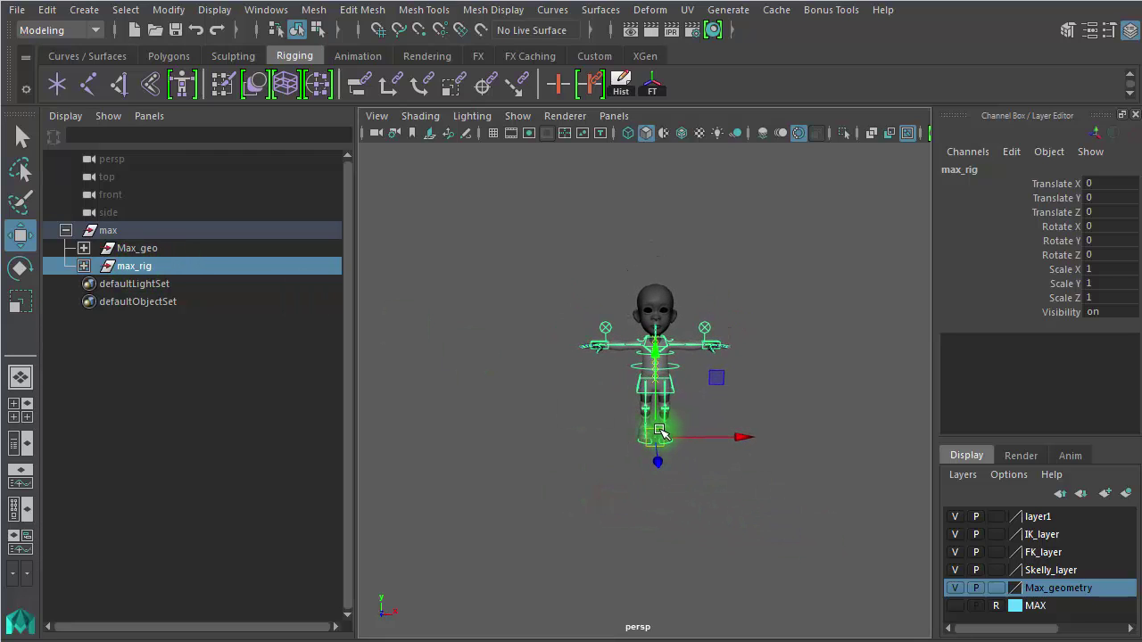
pyautogui.moveTo(653, 433); pyautogui.dragTo(768, 446)
pyautogui.press('e')
pyautogui.press('r')
pyautogui.keyDown('alt'); pyautogui.moveTo(767, 446); pyautogui.dragTo(688, 435, button='right'); pyautogui.keyUp('alt')
pyautogui.keyDown('alt'); pyautogui.moveTo(732, 406); pyautogui.dragTo(743, 566, button='middle'); pyautogui.keyUp('alt')
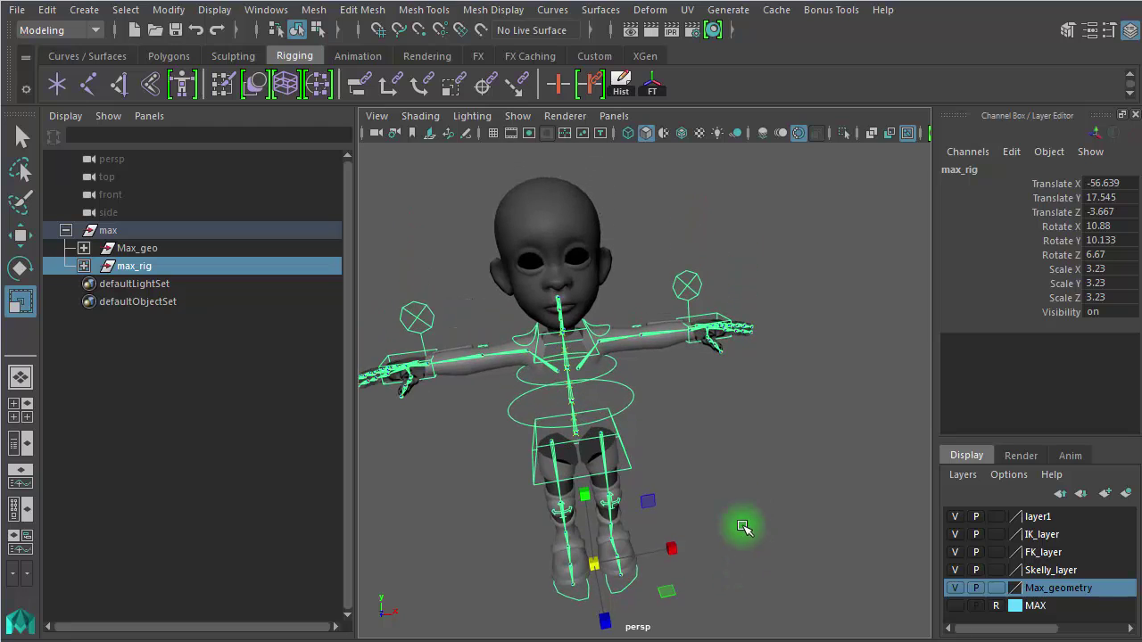
pyautogui.keyDown('alt'); pyautogui.moveTo(726, 481); pyautogui.dragTo(718, 469); pyautogui.keyUp('alt')
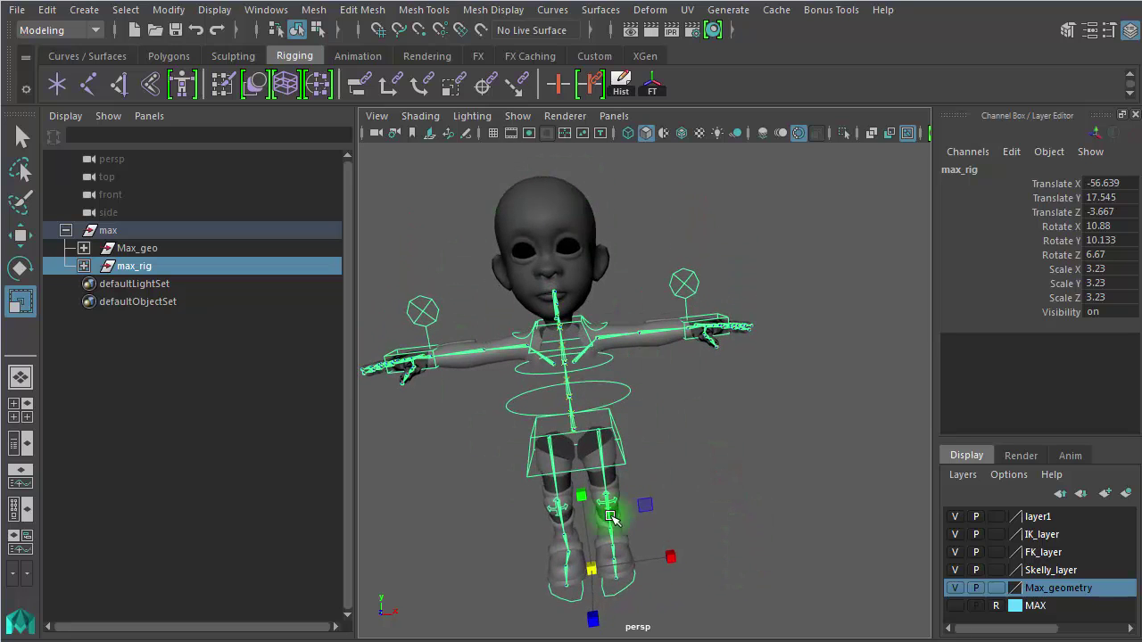
# Step: Test max_rig further by raising it to about 69.8 in Y, rotating it about 23 degrees in X and scaling it to about 3.33
pyautogui.press('w')
pyautogui.moveTo(593, 569); pyautogui.dragTo(658, 487)
pyautogui.press('e')
pyautogui.moveTo(737, 480); pyautogui.dragTo(524, 450)
pyautogui.press('r')
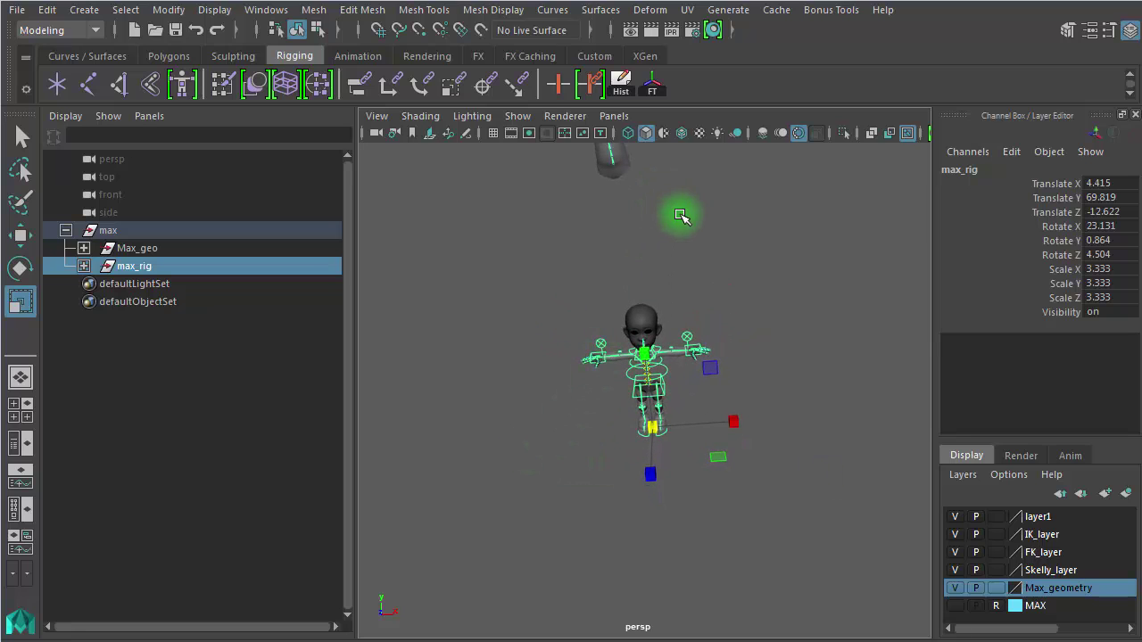
# Step: Examine the separate torso piece and its joint chain above the transformed character up close and from a distance
pyautogui.keyDown('alt'); pyautogui.moveTo(681, 211); pyautogui.dragTo(678, 390, button='middle'); pyautogui.keyUp('alt')
pyautogui.keyDown('alt'); pyautogui.moveTo(623, 377); pyautogui.dragTo(512, 350); pyautogui.keyUp('alt')
pyautogui.keyDown('alt'); pyautogui.moveTo(510, 347); pyautogui.dragTo(766, 346, button='right'); pyautogui.keyUp('alt')
pyautogui.keyDown('alt'); pyautogui.moveTo(595, 284); pyautogui.dragTo(697, 394, button='middle'); pyautogui.keyUp('alt')
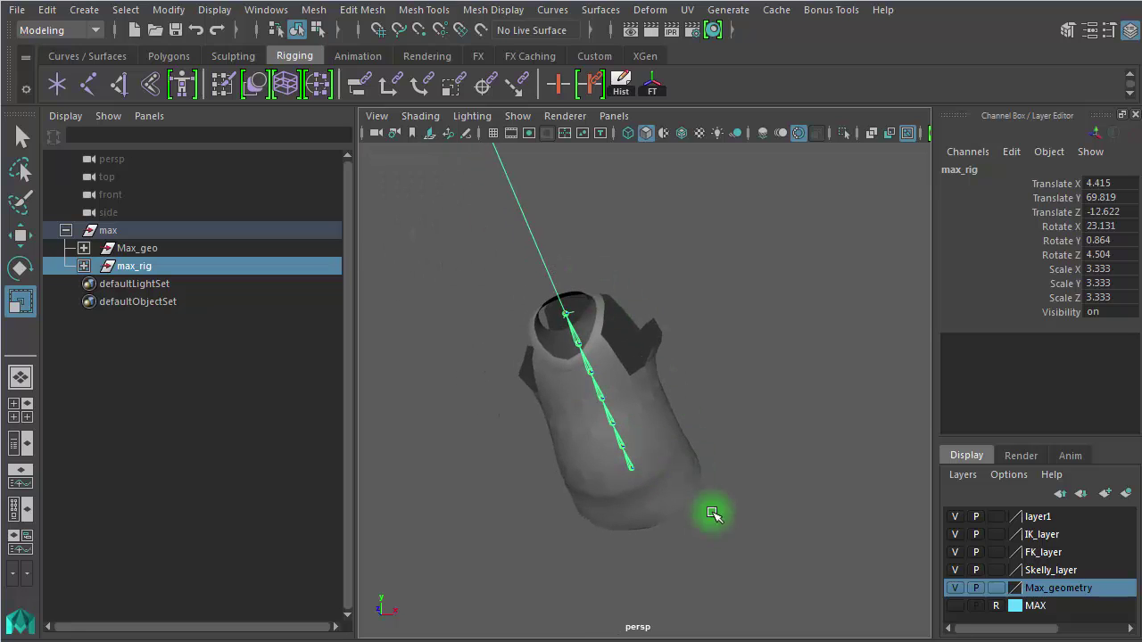
pyautogui.keyDown('alt'); pyautogui.moveTo(775, 487); pyautogui.dragTo(408, 441, button='right'); pyautogui.keyUp('alt')
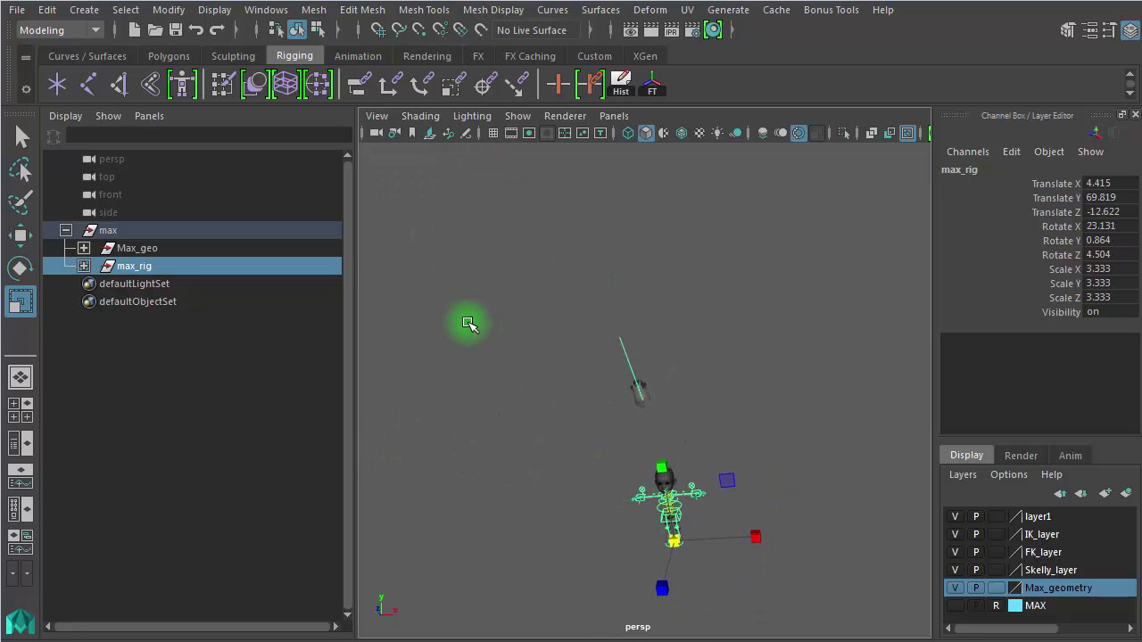
# Step: Reset max_rig to scale 1 and to translation and rotation 0 on all axes, and frame the character
pyautogui.moveTo(1099, 268); pyautogui.dragTo(1104, 298)
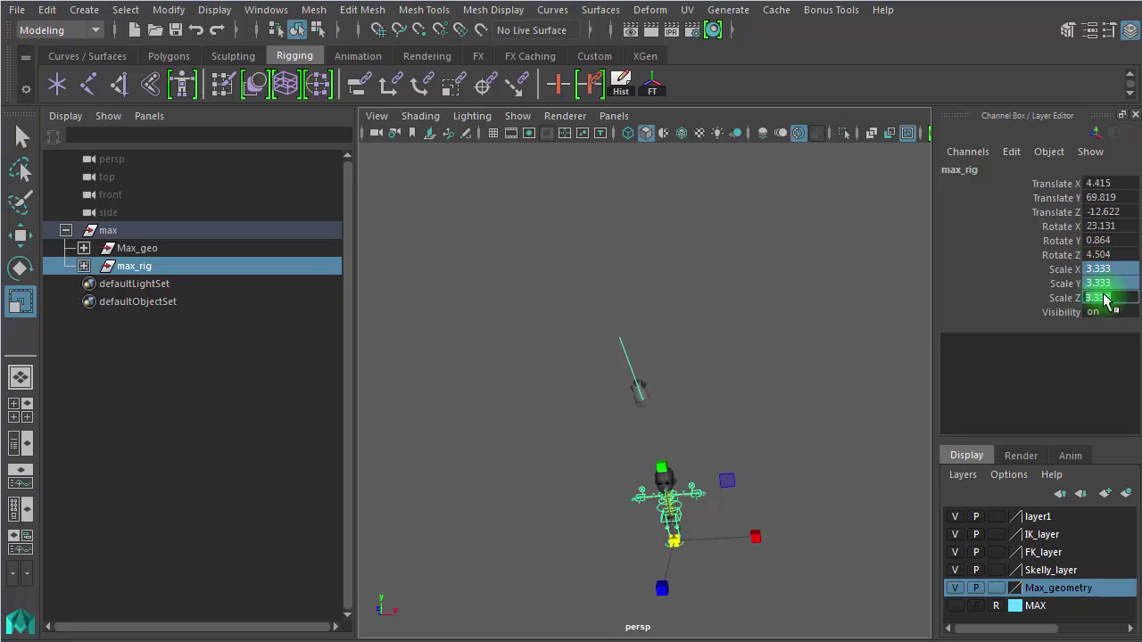
pyautogui.write('1')
pyautogui.press('Return')
pyautogui.moveTo(1106, 255); pyautogui.dragTo(1104, 184)
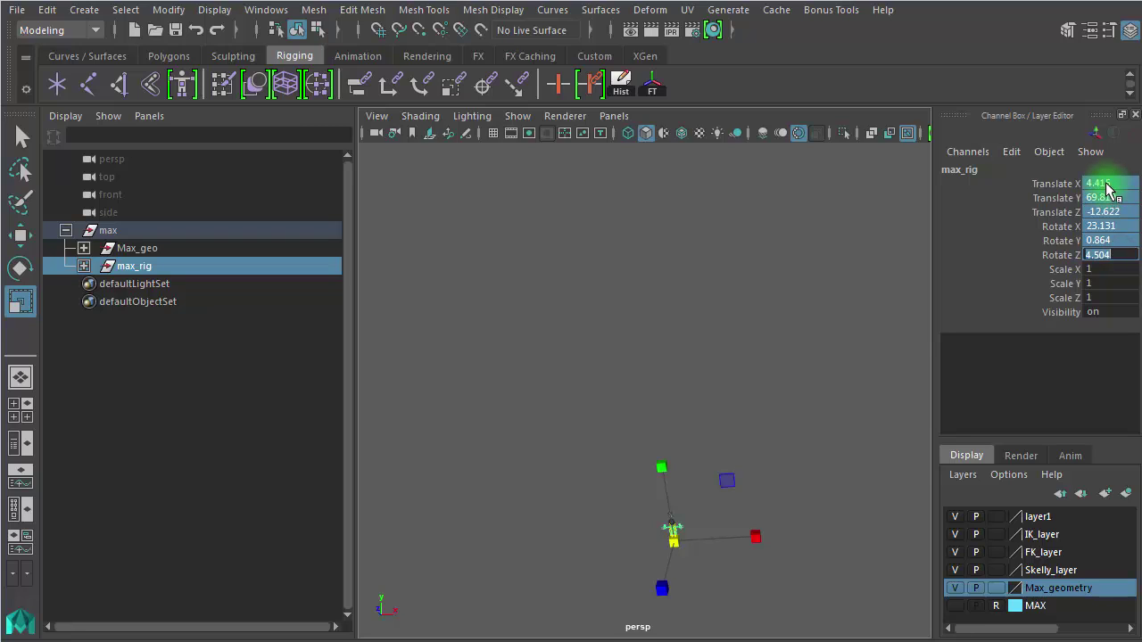
pyautogui.write('0')
pyautogui.press('Return')
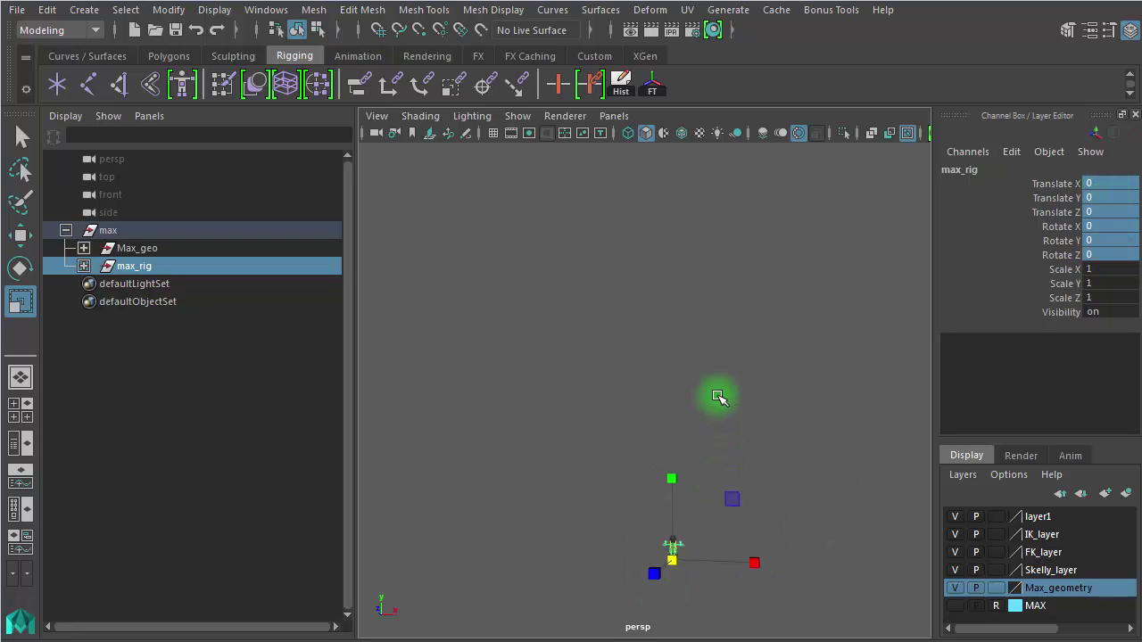
pyautogui.press('f')
pyautogui.keyDown('alt'); pyautogui.moveTo(602, 559); pyautogui.dragTo(795, 480, button='right'); pyautogui.keyUp('alt')
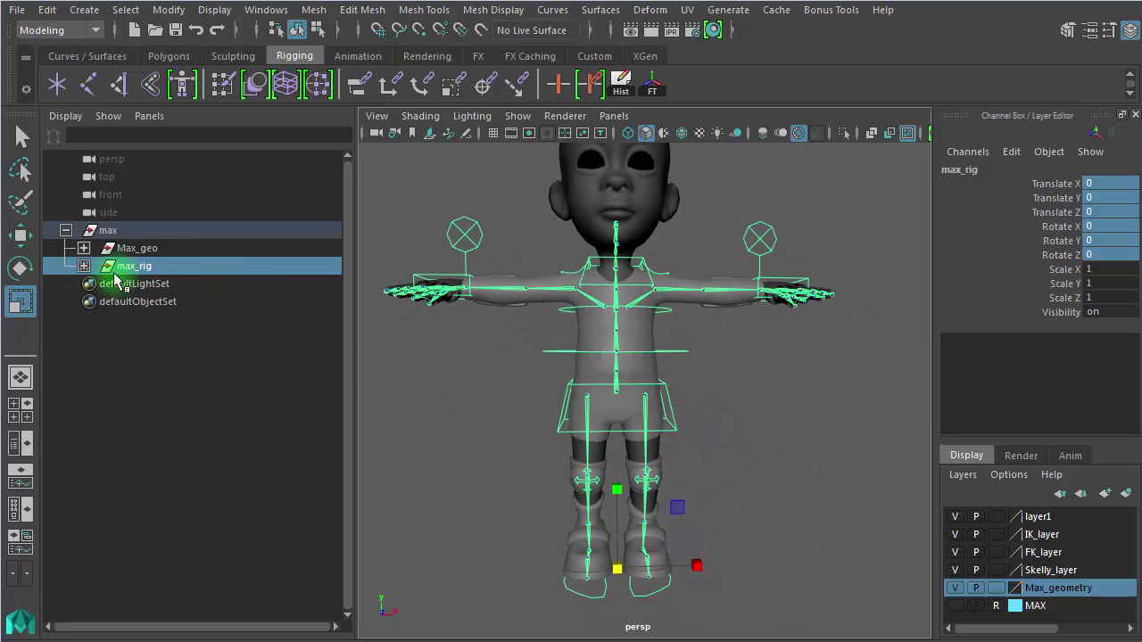
# Step: Expand the max_rig group and look through its contents for the curve that drives the spine joints
pyautogui.click(83, 270)
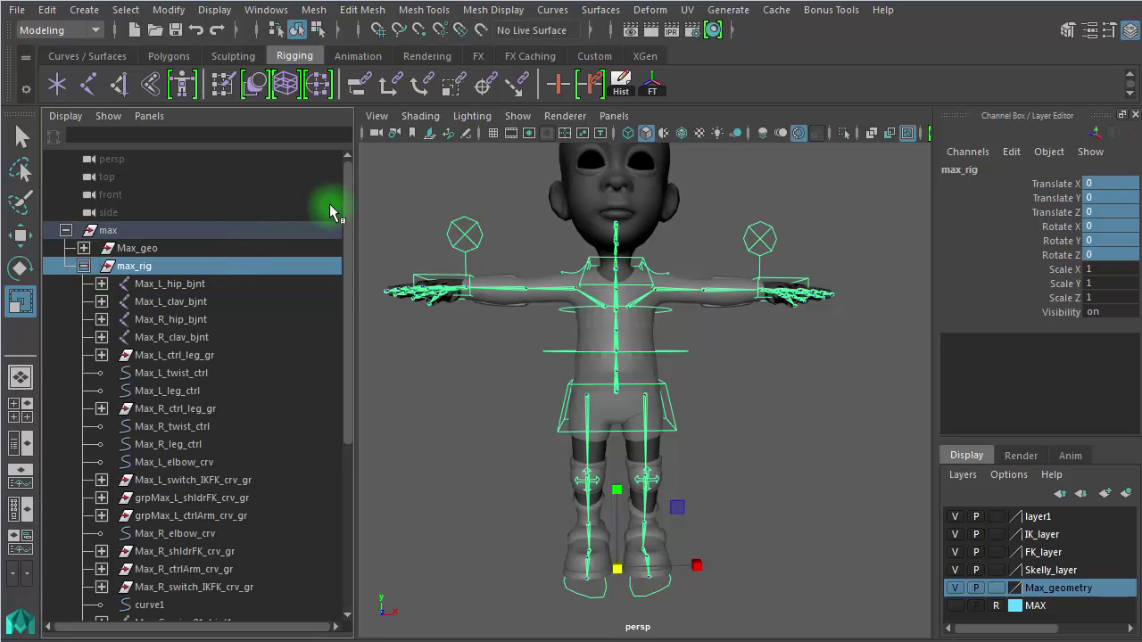
pyautogui.keyDown('alt'); pyautogui.moveTo(746, 416); pyautogui.dragTo(444, 421); pyautogui.keyUp('alt')
pyautogui.keyDown('alt'); pyautogui.moveTo(444, 421); pyautogui.dragTo(637, 426, button='right'); pyautogui.keyUp('alt')
pyautogui.keyDown('alt'); pyautogui.moveTo(637, 425); pyautogui.dragTo(604, 273); pyautogui.keyUp('alt')
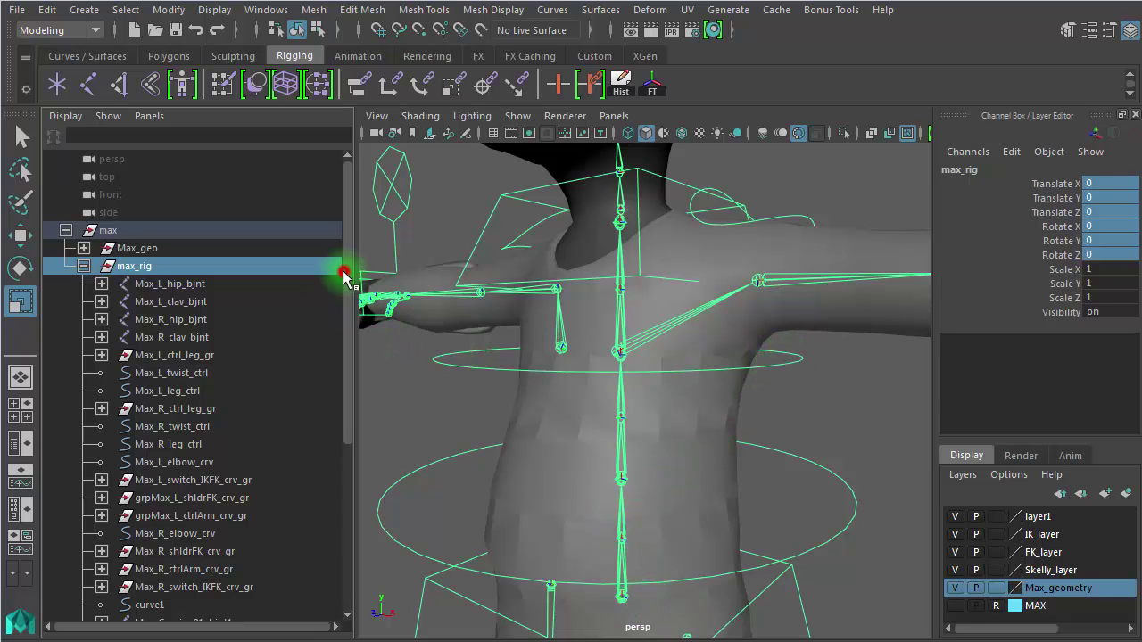
pyautogui.moveTo(342, 271); pyautogui.dragTo(346, 323)
pyautogui.scroll(-2, 344, 316)
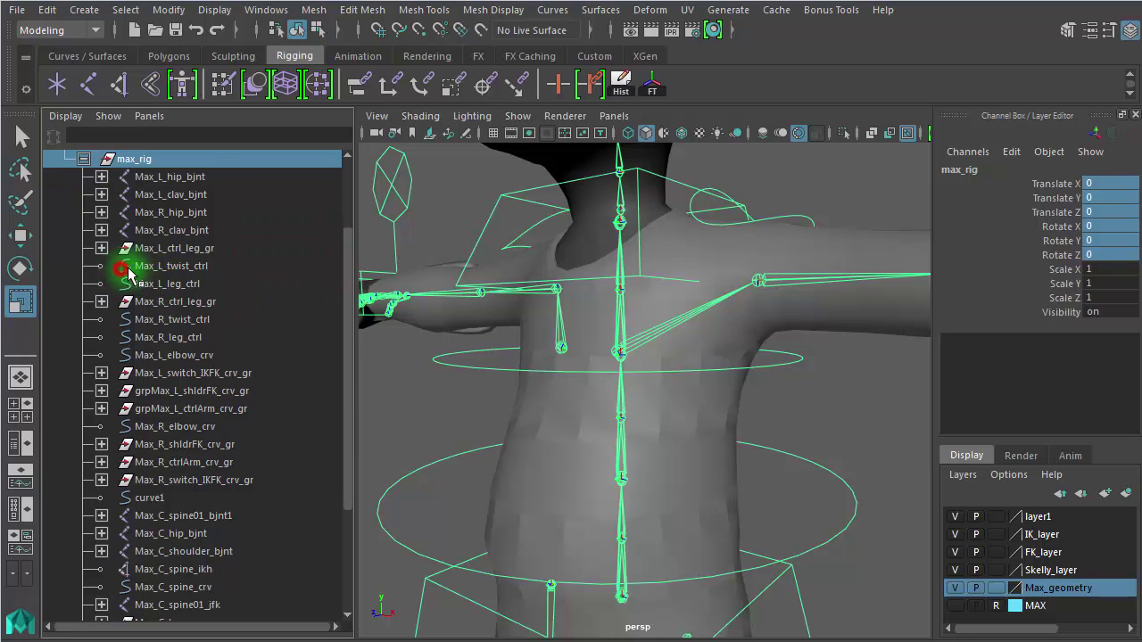
pyautogui.click(129, 267)
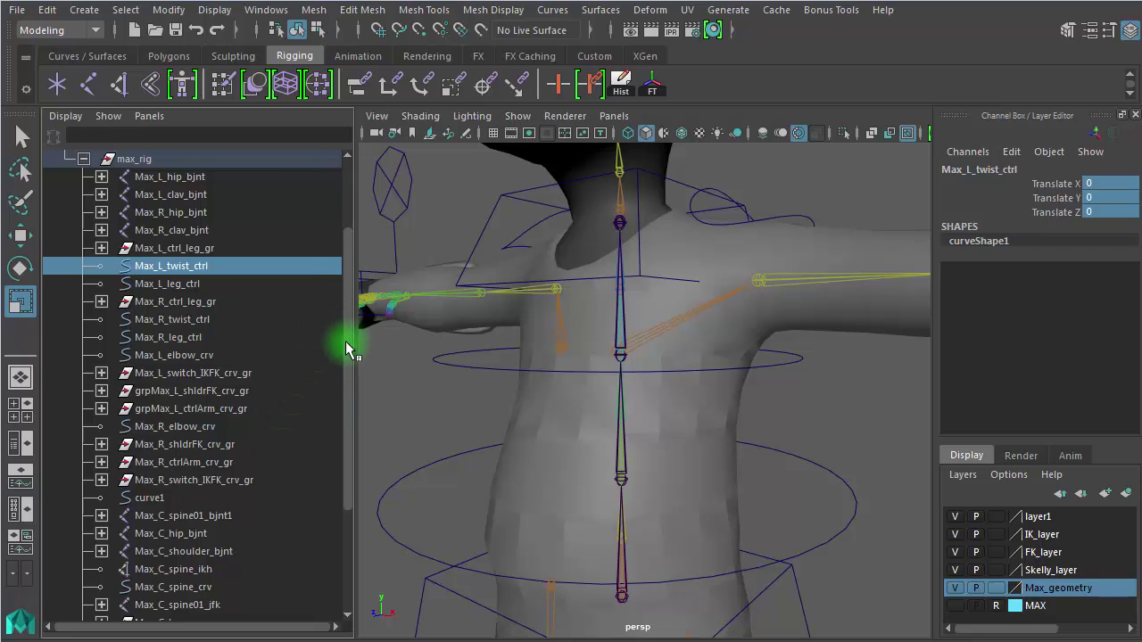
pyautogui.moveTo(346, 341); pyautogui.dragTo(346, 449)
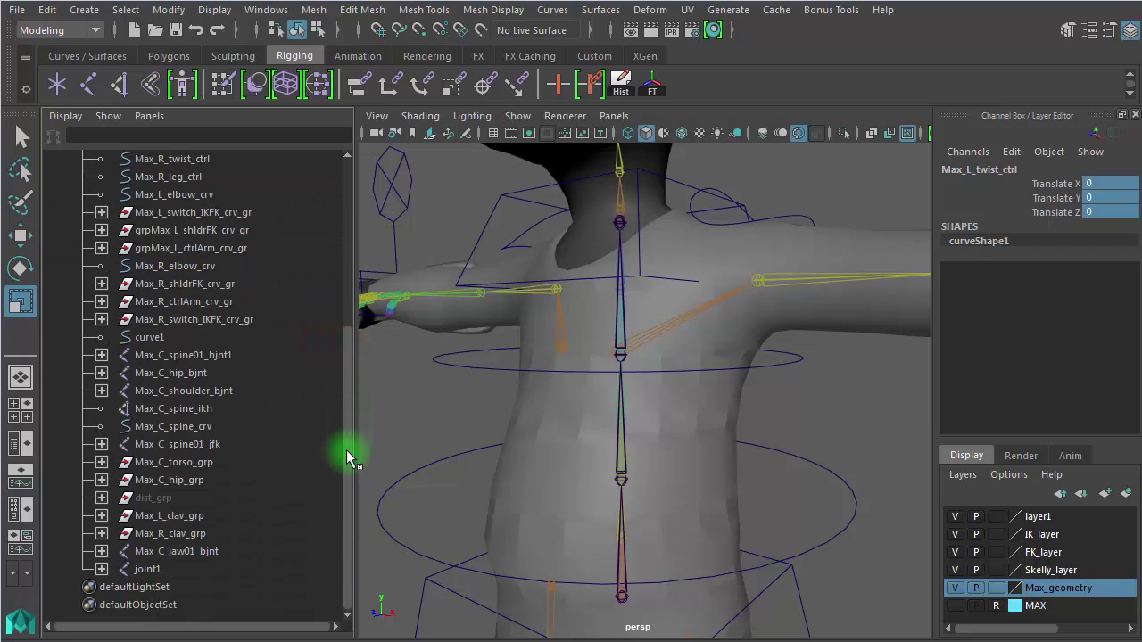
# Step: Turn off Inherits Transform for the spine curve Max_C_spine_crv
pyautogui.click(141, 428)
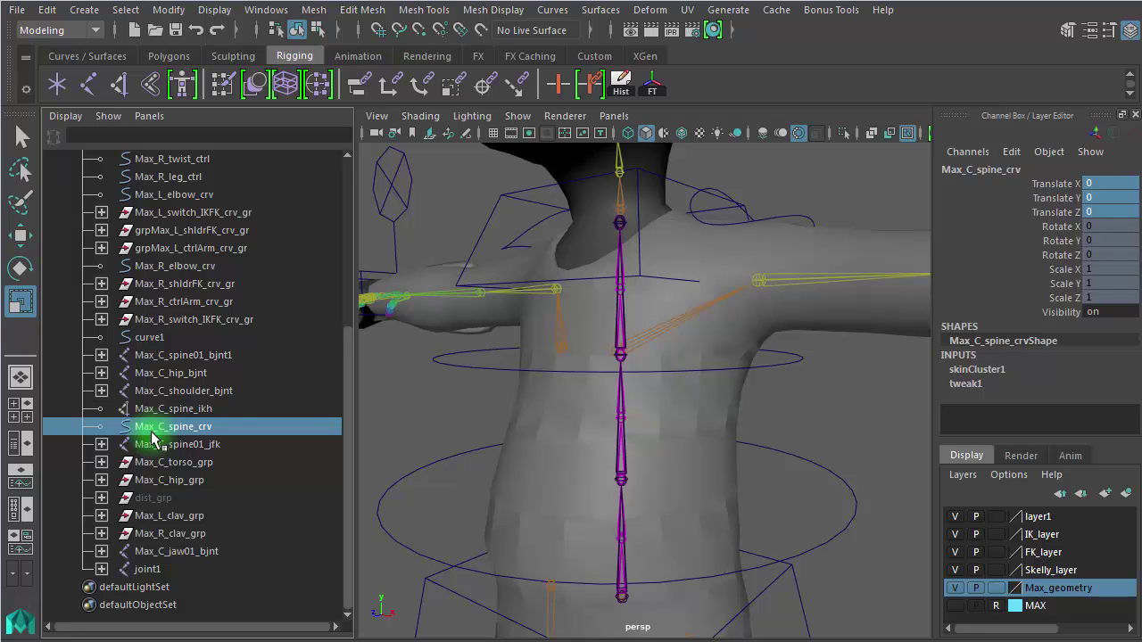
pyautogui.hotkey('ctrl', 'a')
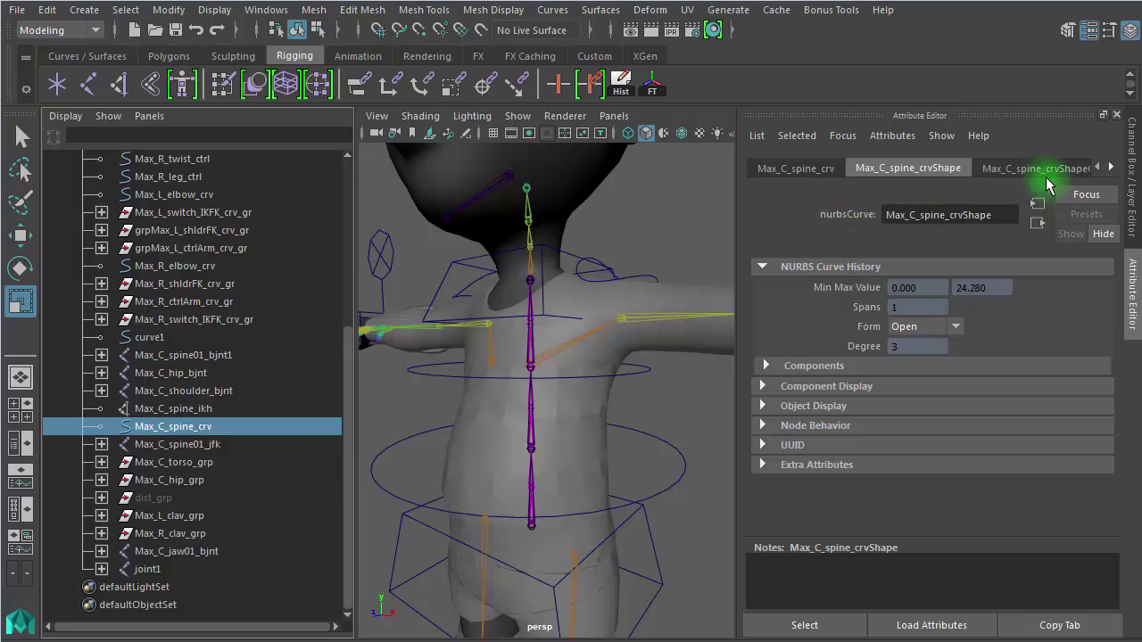
pyautogui.click(802, 171)
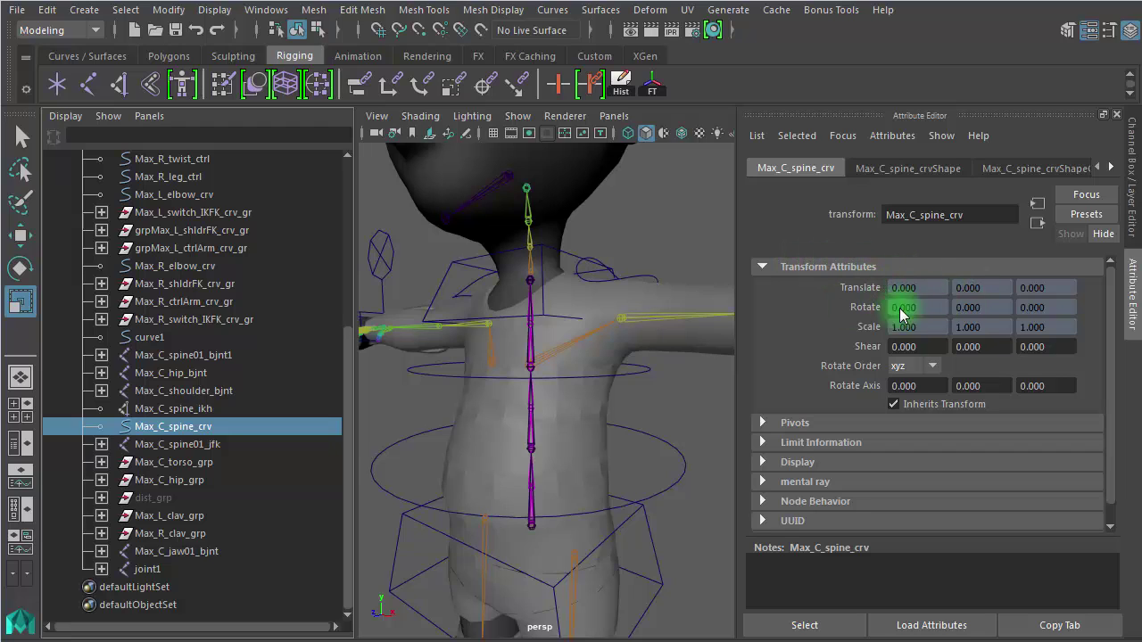
pyautogui.click(893, 405)
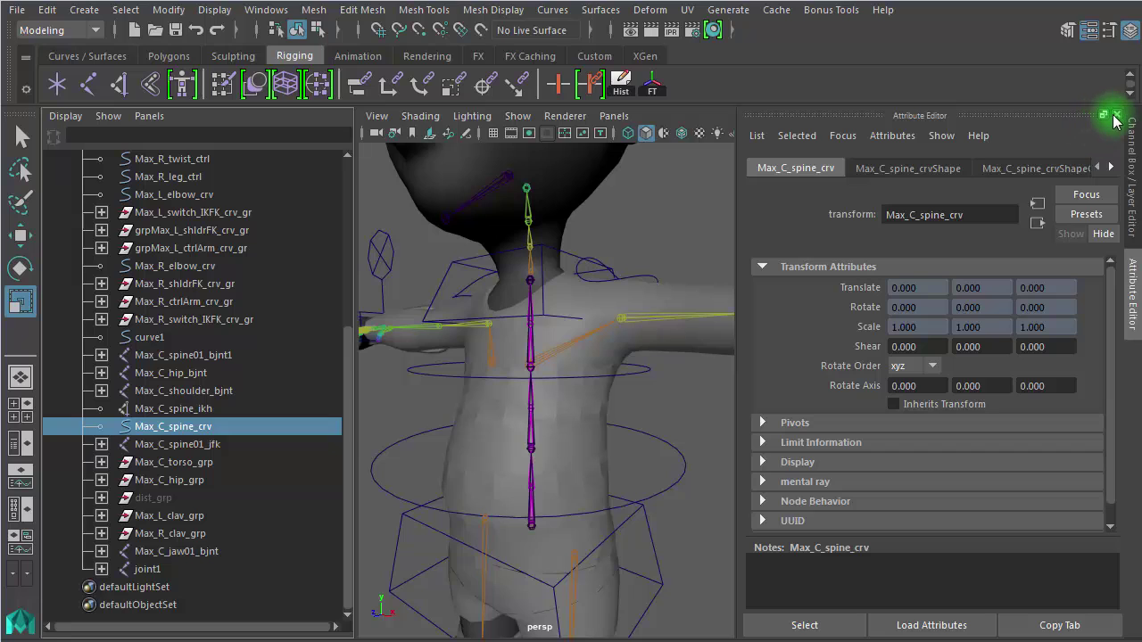
pyautogui.click(1118, 120)
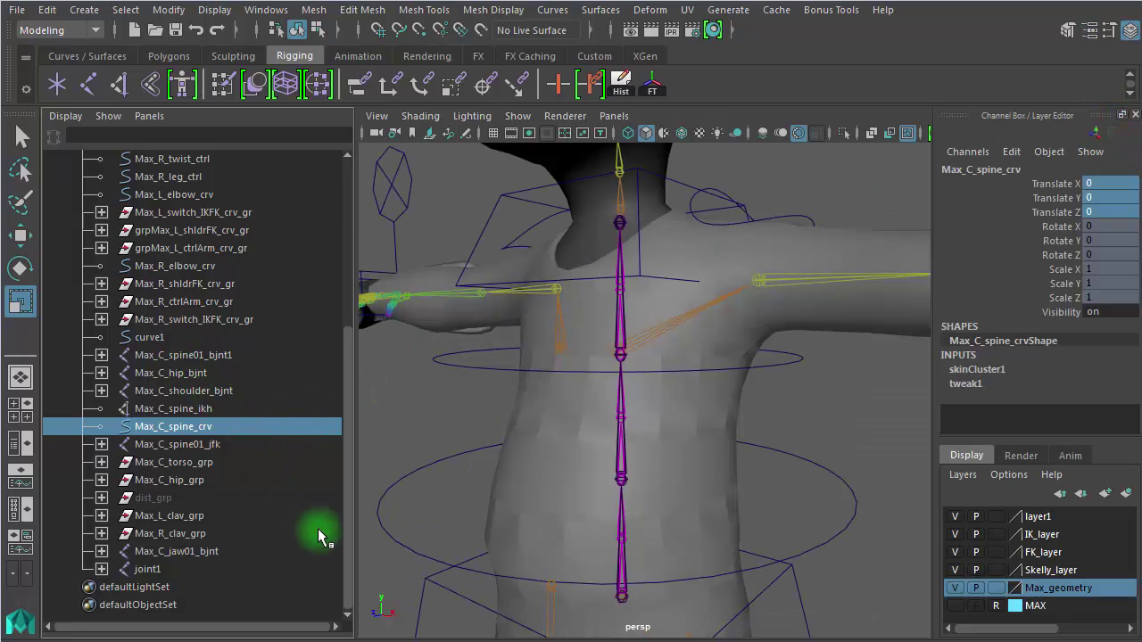
# Step: Collapse max_rig and test it by moving it to about 12.6, 28.2, -14 and rotating and scaling it, undoing the rotation and scale
pyautogui.moveTo(348, 513); pyautogui.dragTo(134, 286)
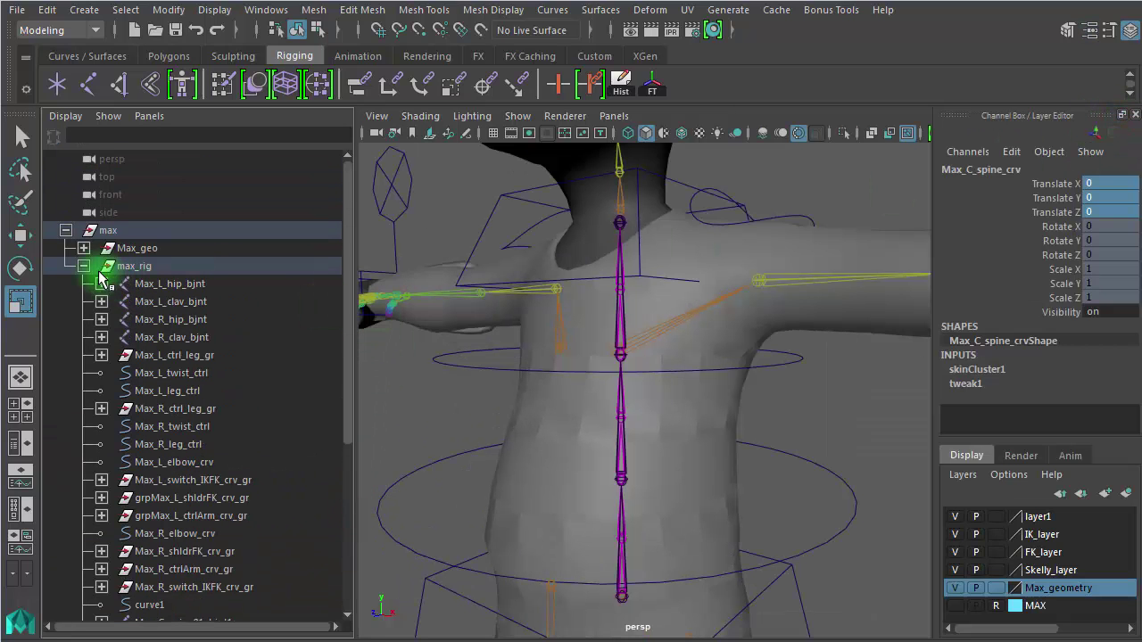
pyautogui.click(83, 267)
pyautogui.click(134, 266)
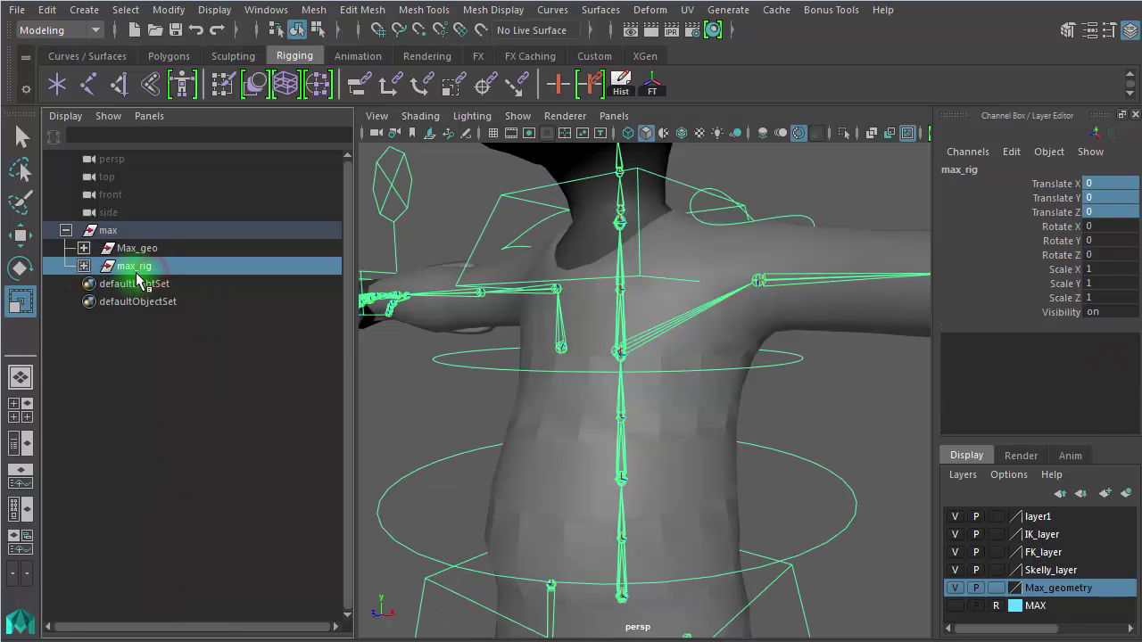
pyautogui.keyDown('alt'); pyautogui.moveTo(836, 446); pyautogui.dragTo(309, 413, button='right'); pyautogui.keyUp('alt')
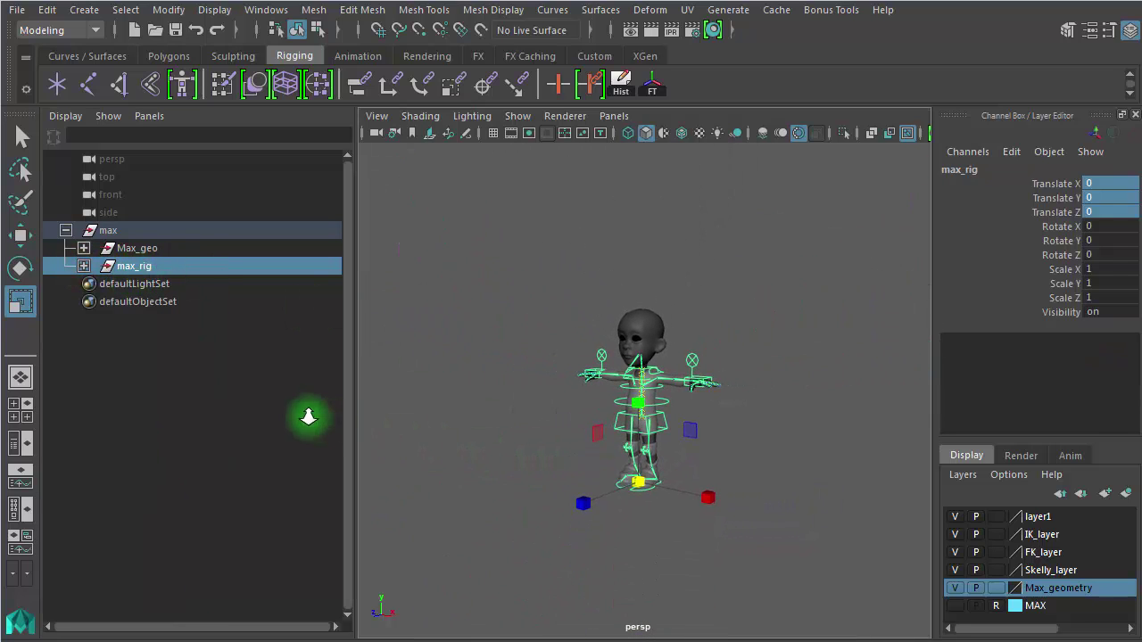
pyautogui.press('w')
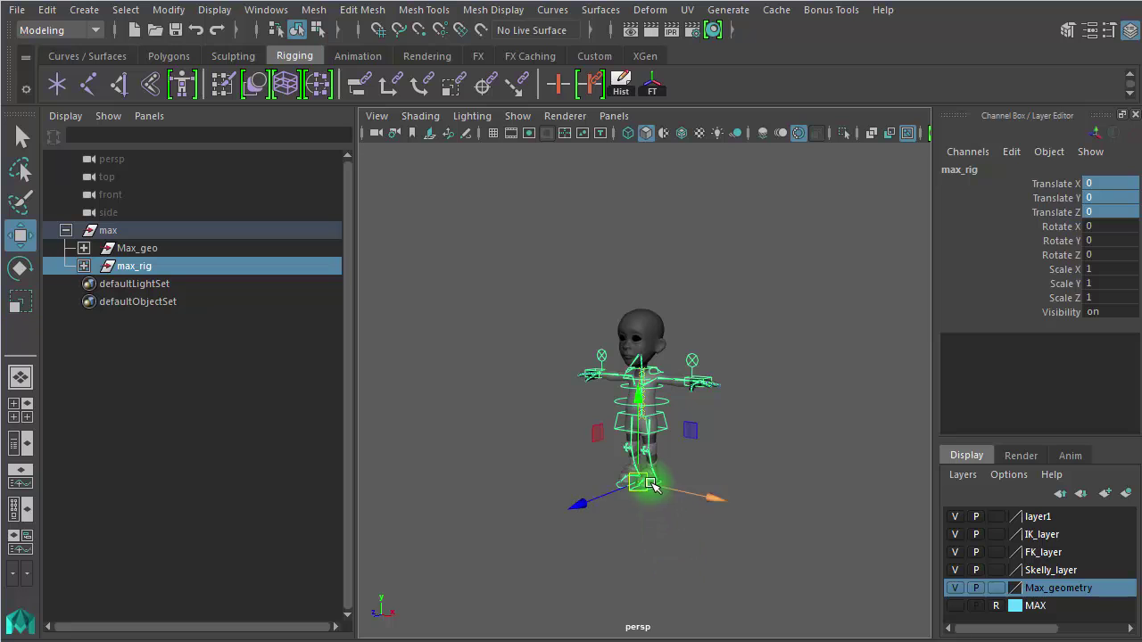
pyautogui.moveTo(639, 482); pyautogui.dragTo(633, 418)
pyautogui.press('e')
pyautogui.hotkey('ctrl', 'z')
pyautogui.hotkey('ctrl', 'z')
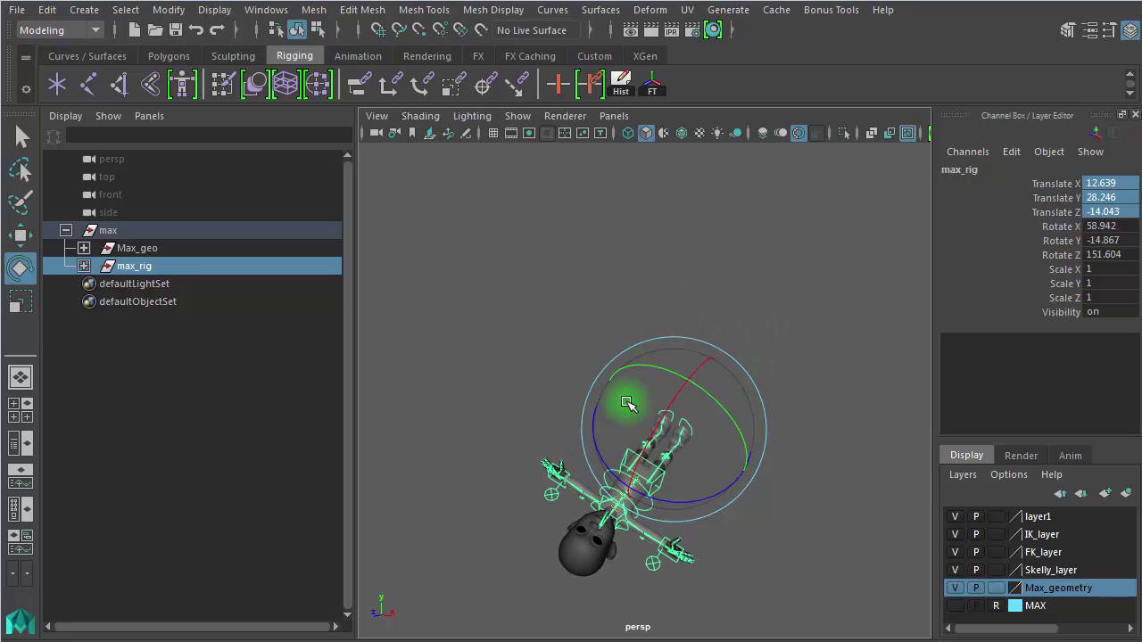
pyautogui.press('r')
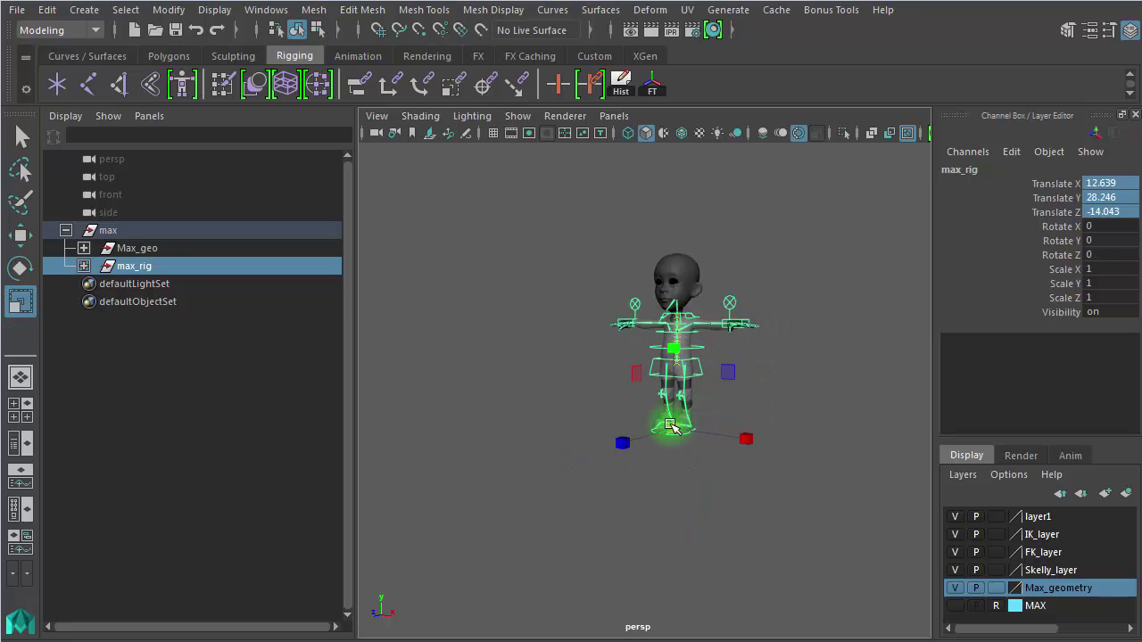
pyautogui.moveTo(673, 428); pyautogui.dragTo(552, 410)
pyautogui.hotkey('ctrl', 'z')
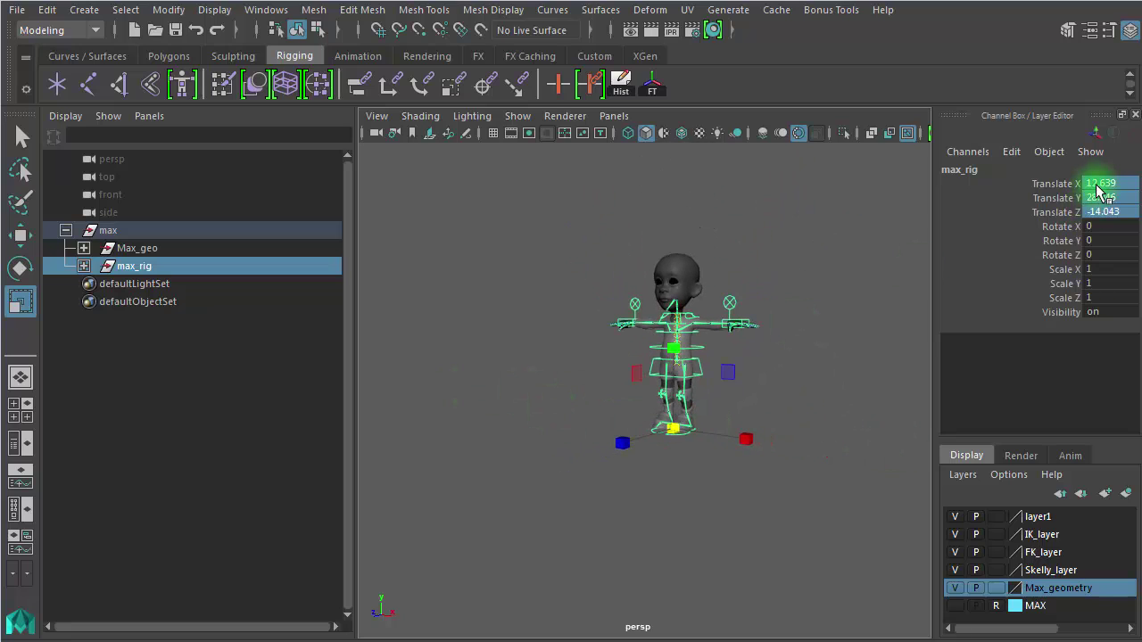
# Step: Reset the max_rig group's translation to 0 on all axes
pyautogui.doubleClick(1118, 214)
pyautogui.write('0')
pyautogui.press('Return')
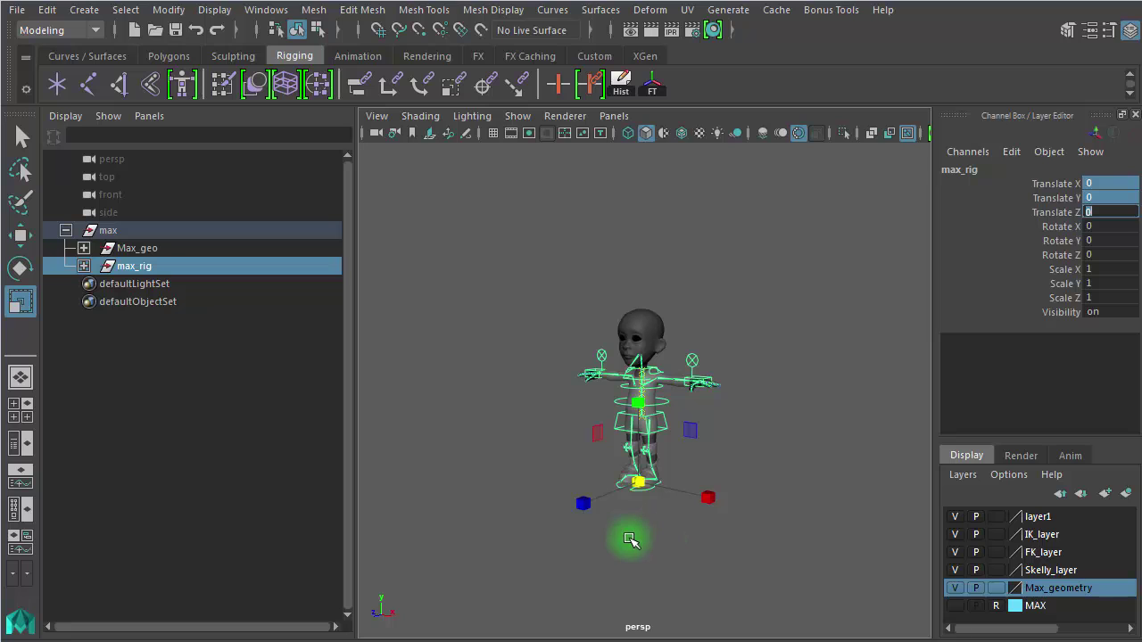
# Step: Test the left foot control Max_L_leg_ctrl by moving it to about 1.5, 1.1, -1.3, and undo the move
pyautogui.keyDown('alt'); pyautogui.moveTo(617, 534); pyautogui.dragTo(854, 524, button='right'); pyautogui.keyUp('alt')
pyautogui.keyDown('alt'); pyautogui.moveTo(822, 468); pyautogui.dragTo(817, 417, button='middle'); pyautogui.keyUp('alt')
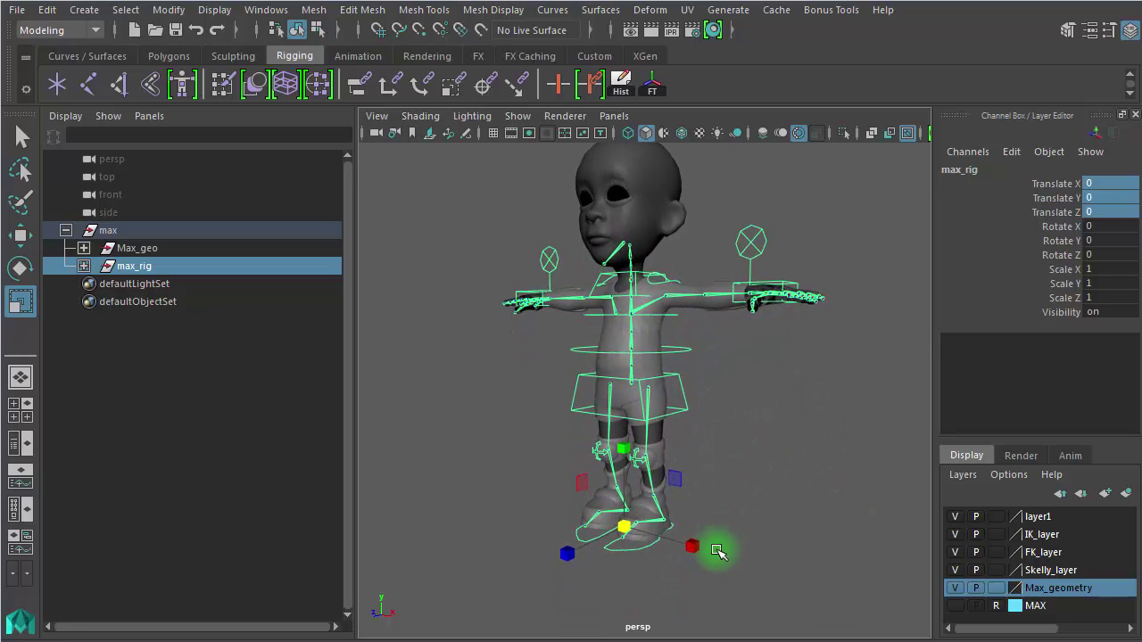
pyautogui.click(798, 562)
pyautogui.click(630, 552)
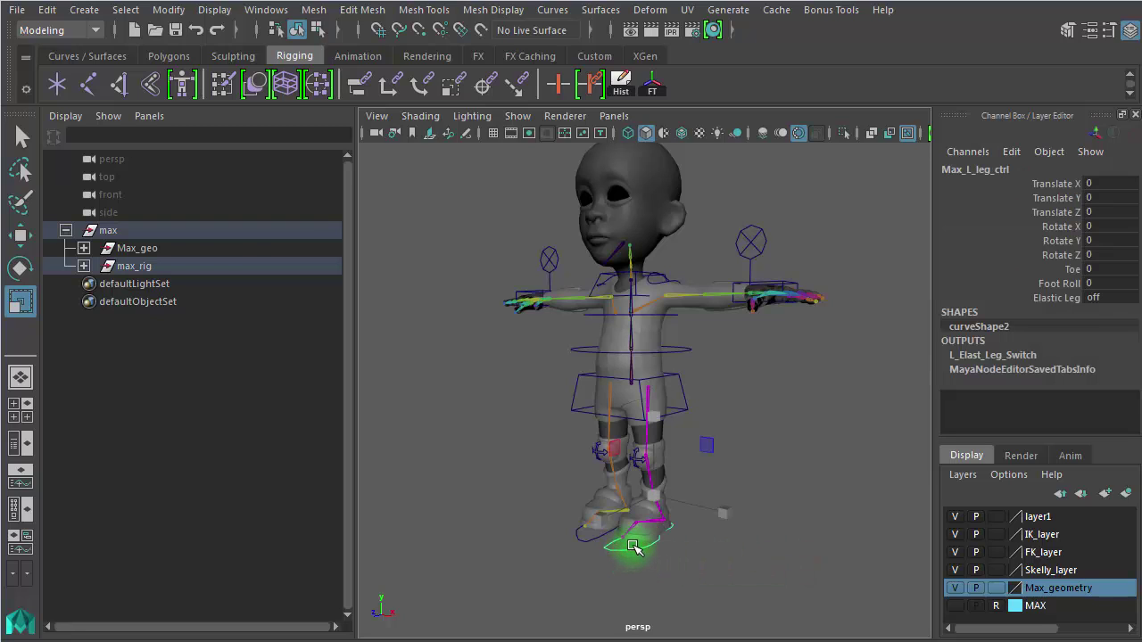
pyautogui.press('w')
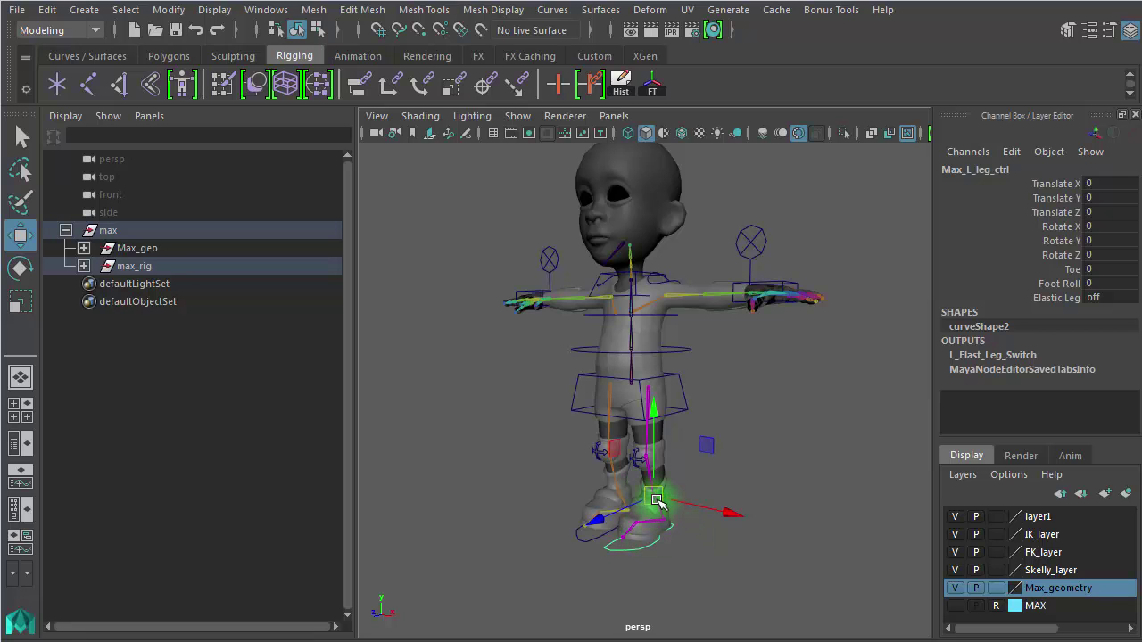
pyautogui.moveTo(656, 498)
pyautogui.mouseDown()
pyautogui.moveTo(863, 614)
pyautogui.moveTo(815, 524)
pyautogui.moveTo(720, 426)
pyautogui.moveTo(643, 477)
pyautogui.moveTo(634, 594)
pyautogui.moveTo(844, 614)
pyautogui.moveTo(768, 461)
pyautogui.moveTo(607, 470)
pyautogui.moveTo(664, 492)
pyautogui.mouseUp()
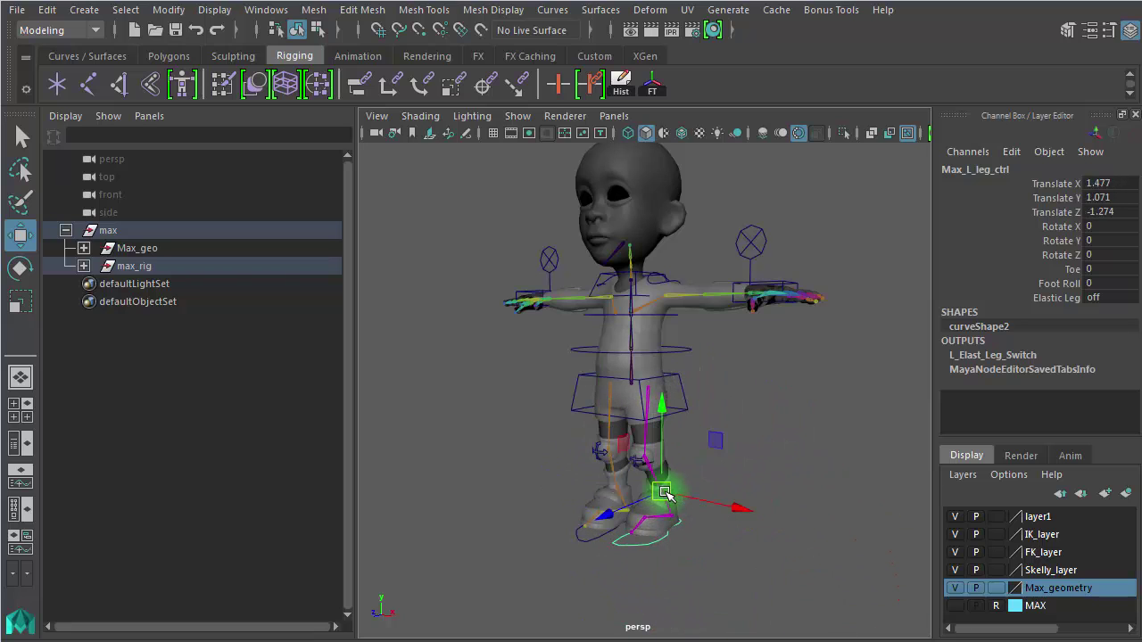
pyautogui.hotkey('ctrl', 'z')
# Step: Turn on the Elastic Leg attribute of Max_L_leg_ctrl
pyautogui.click(1058, 300)
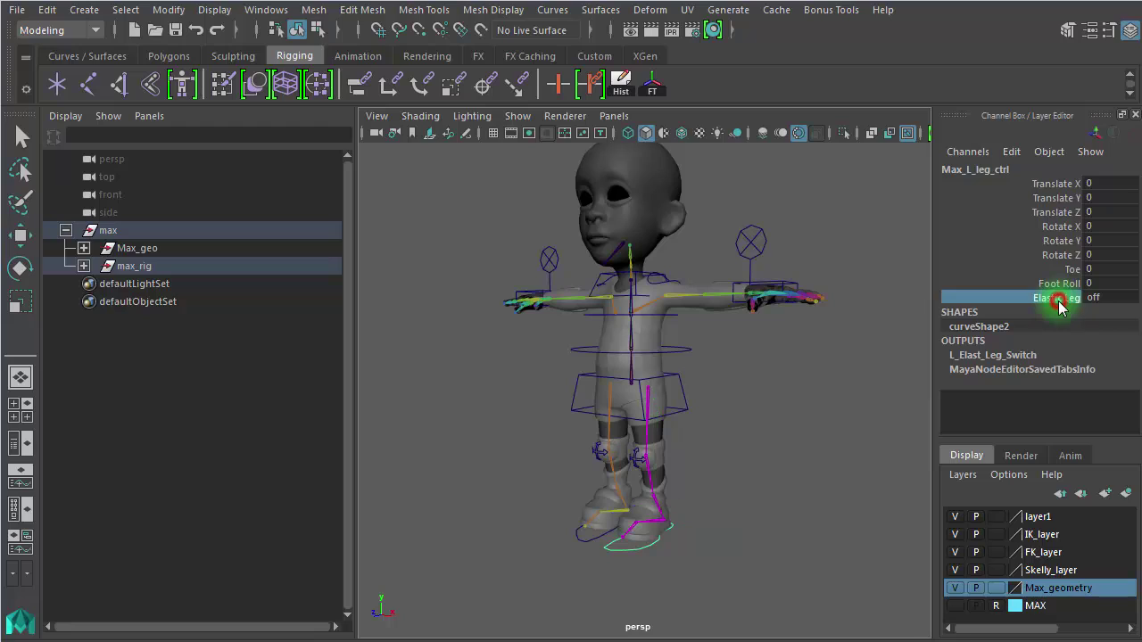
pyautogui.click(1095, 297)
pyautogui.click(1102, 300)
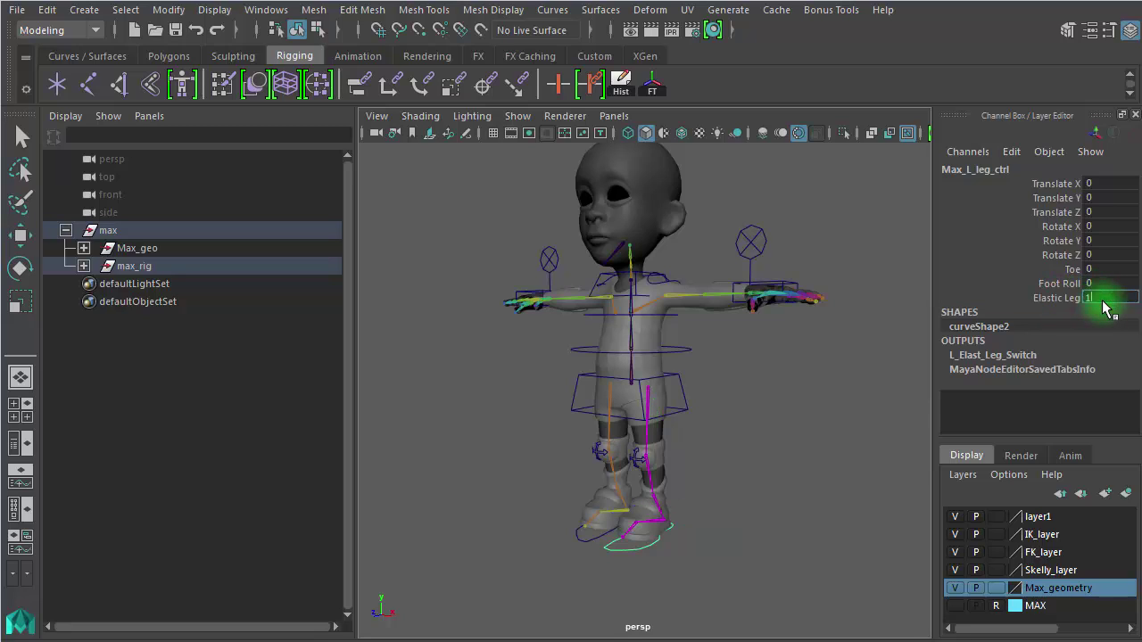
pyautogui.click(716, 604)
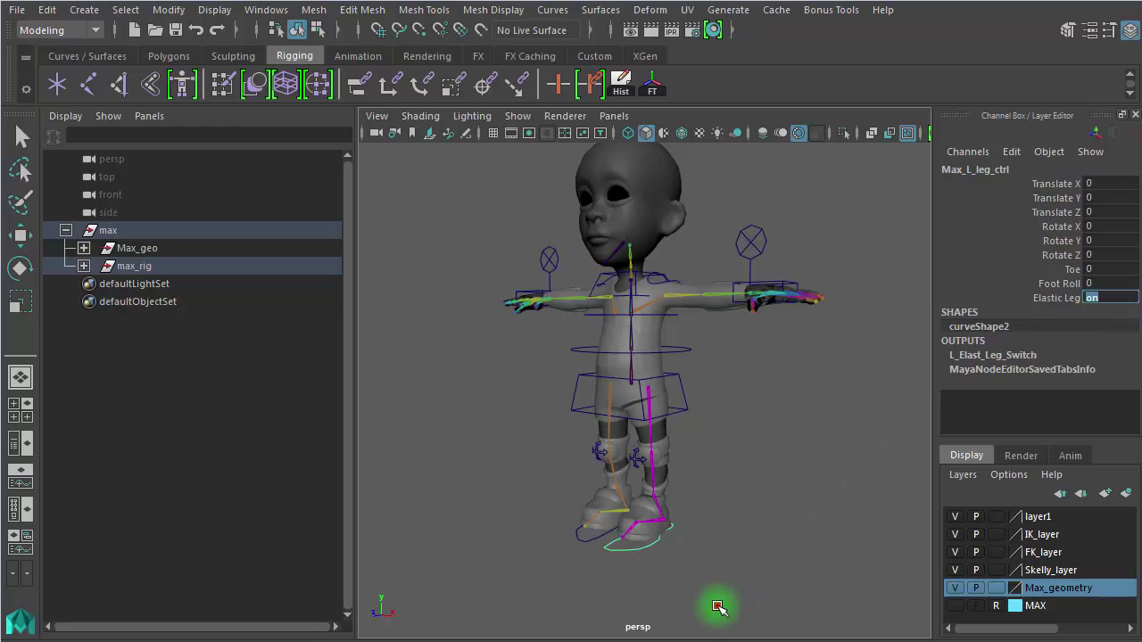
# Step: Test the elastic left leg by pulling its foot control out to about 48.5, -41.1, -29.3, and undo the move
pyautogui.click(627, 559)
pyautogui.click(649, 515)
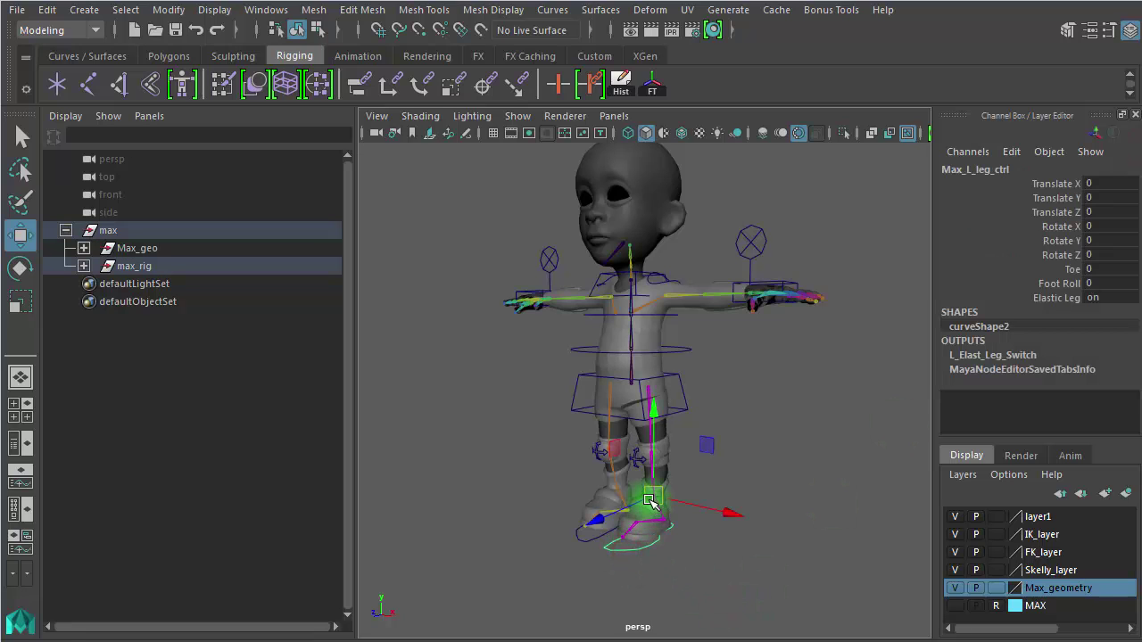
pyautogui.moveTo(649, 501); pyautogui.dragTo(711, 431)
pyautogui.moveTo(613, 426); pyautogui.dragTo(676, 553)
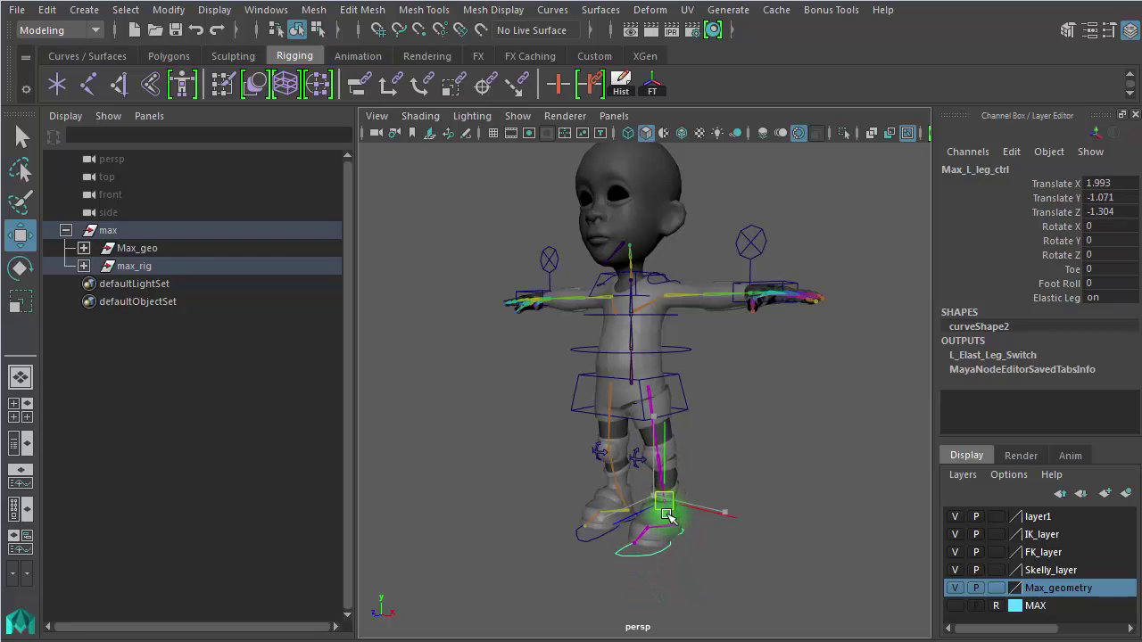
pyautogui.moveTo(668, 516); pyautogui.dragTo(886, 613)
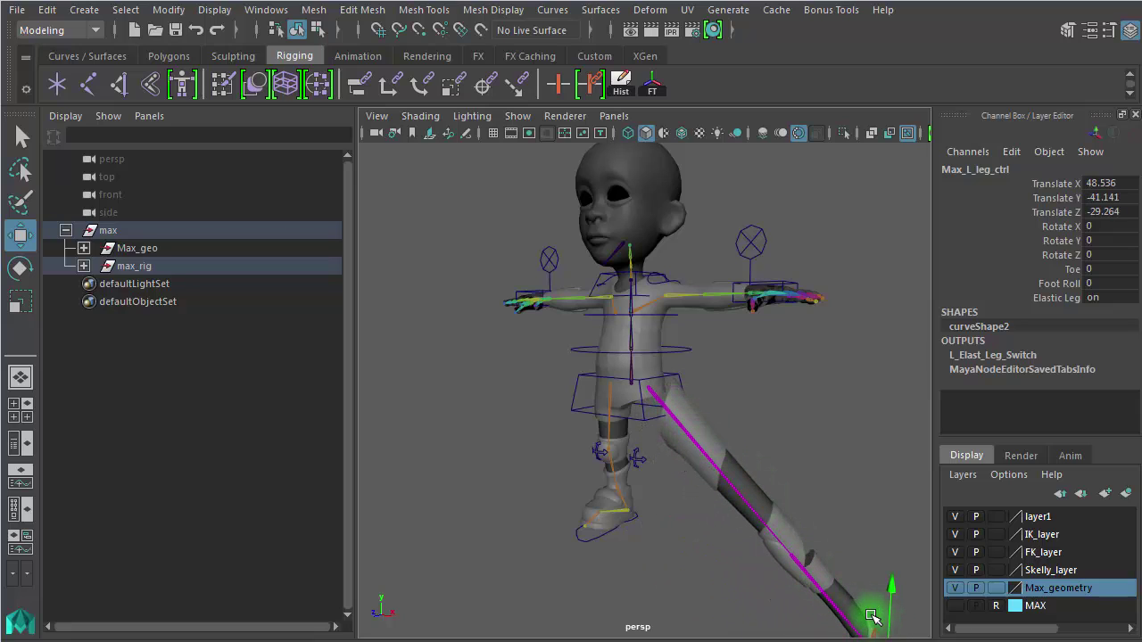
pyautogui.hotkey('ctrl', 'z')
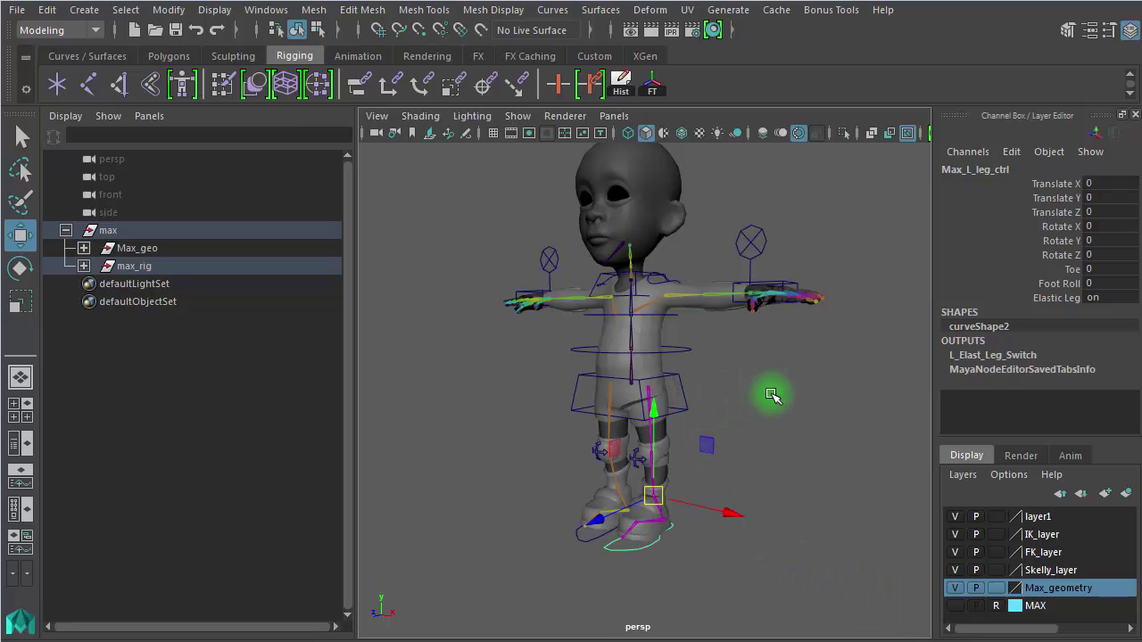
# Step: Test the right foot control Max_R_leg_ctrl by moving it to about -1.6, 1.8, 0.9, and reset its translation to 0
pyautogui.click(559, 561)
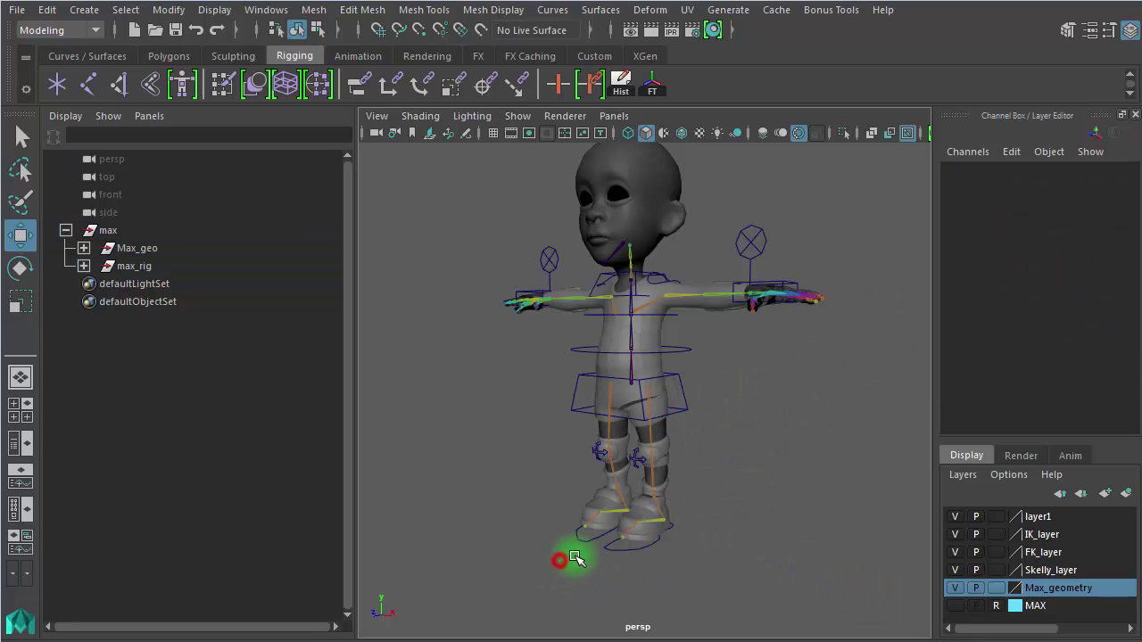
pyautogui.click(581, 540)
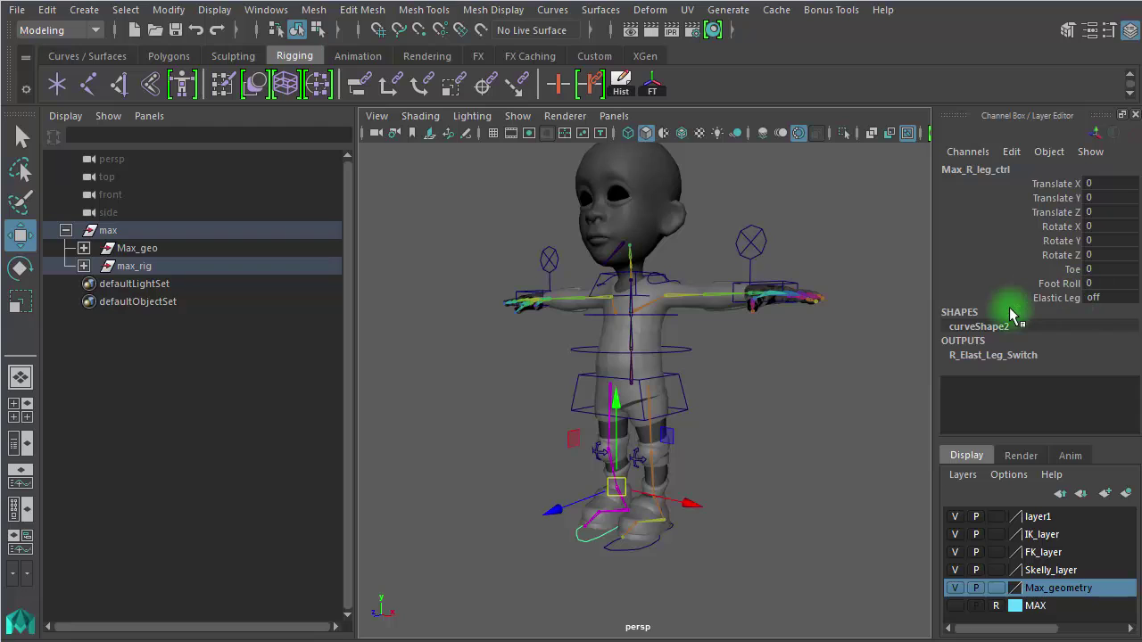
pyautogui.click(758, 538)
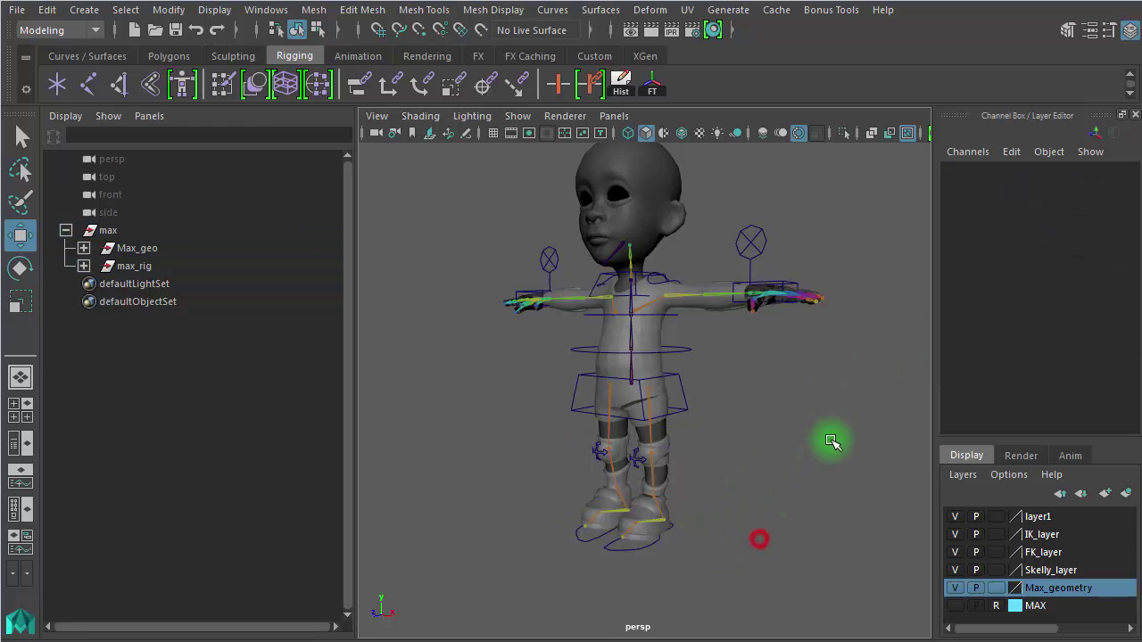
pyautogui.click(578, 537)
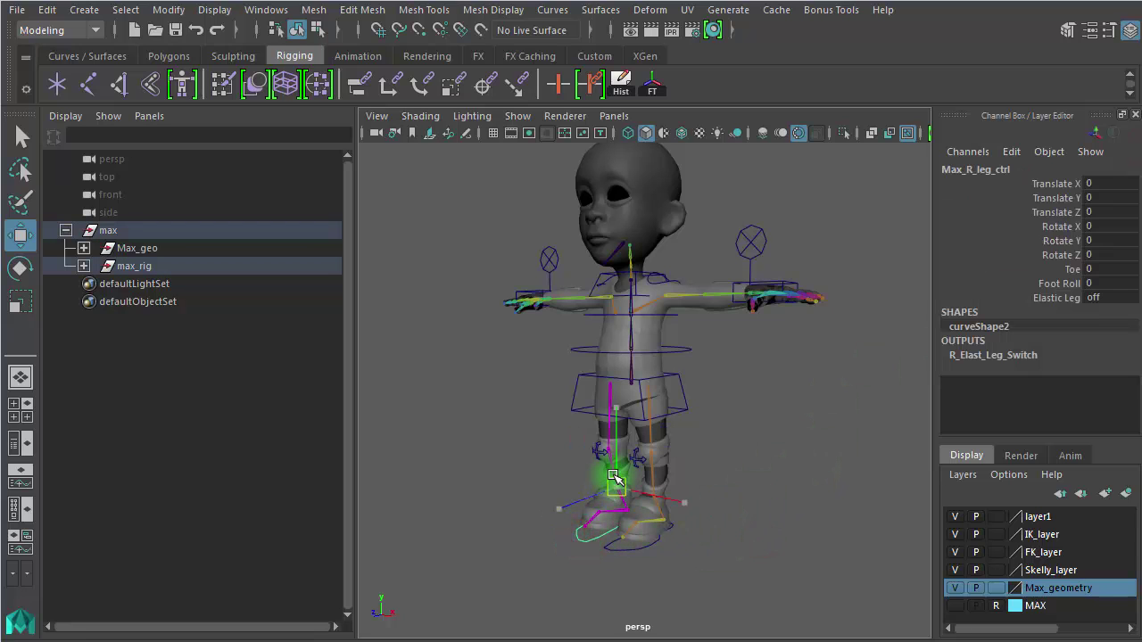
pyautogui.moveTo(614, 478)
pyautogui.mouseDown()
pyautogui.moveTo(509, 624)
pyautogui.moveTo(607, 485)
pyautogui.moveTo(607, 466)
pyautogui.mouseUp()
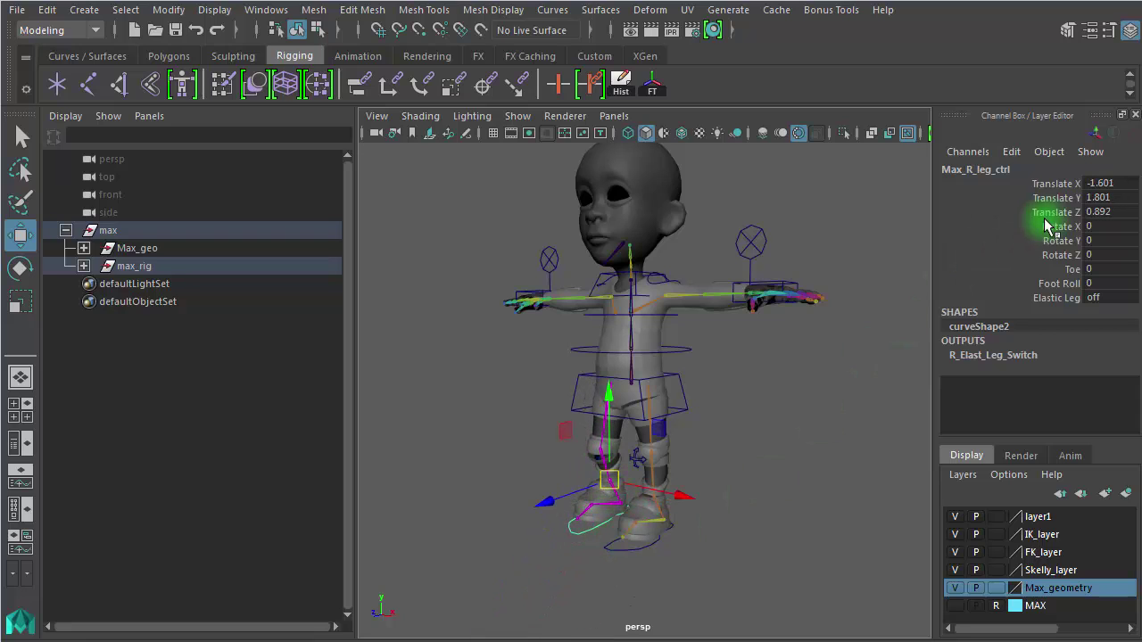
pyautogui.moveTo(1066, 198); pyautogui.dragTo(1102, 214)
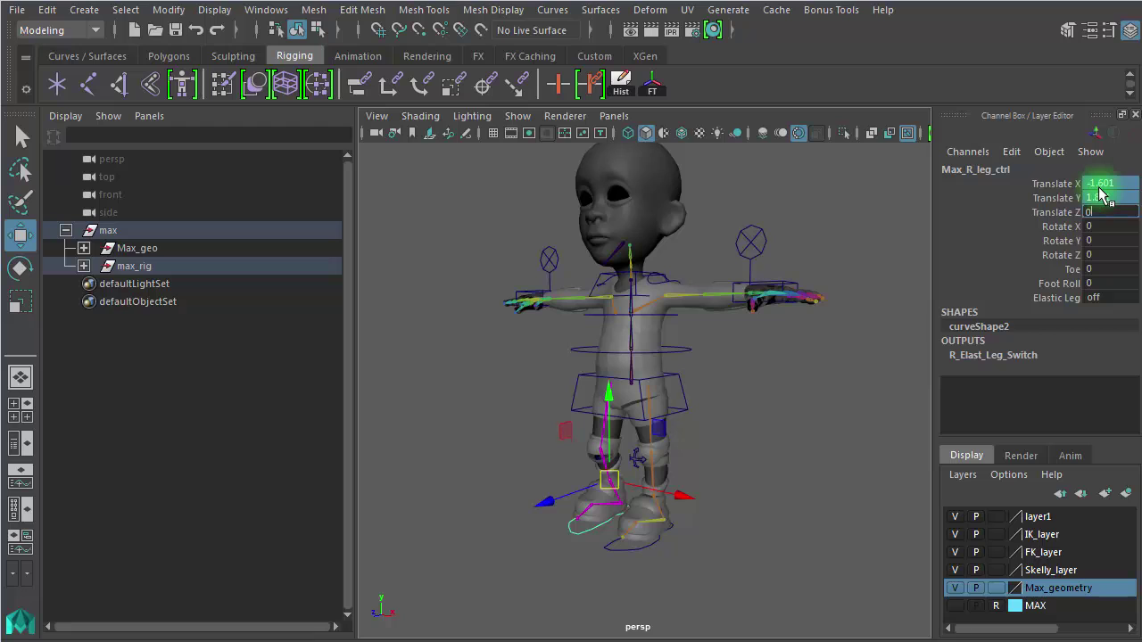
pyautogui.write('0')
pyautogui.press('Return')
# Step: Test scaling the whole rig by uniformly scaling the max_rig group to about 2.35
pyautogui.click(134, 268)
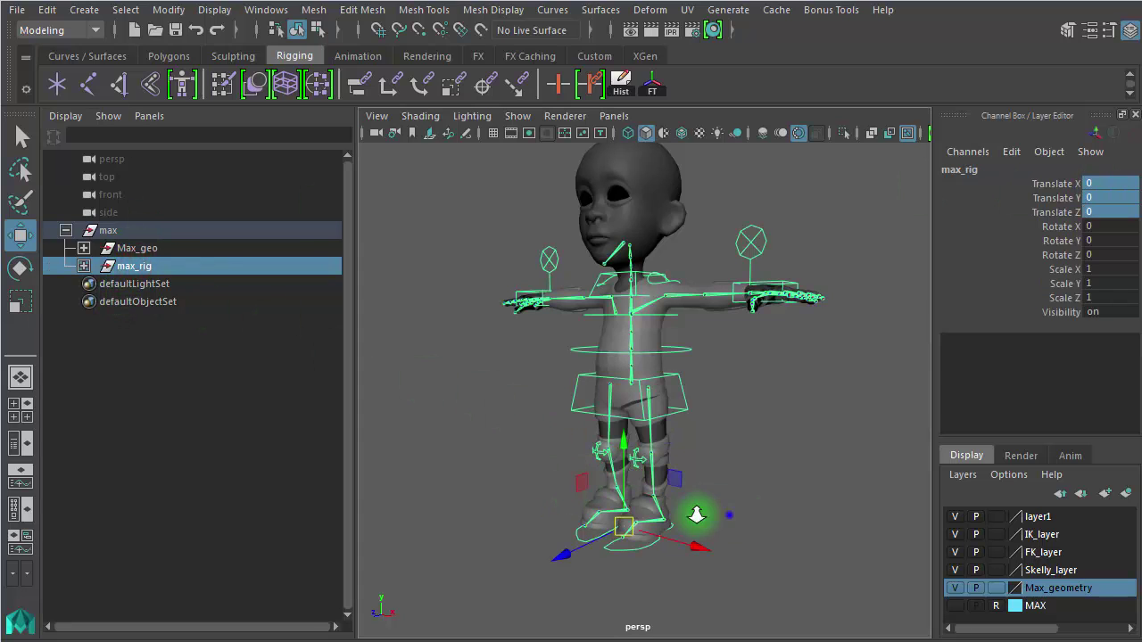
pyautogui.keyDown('alt'); pyautogui.moveTo(694, 517); pyautogui.dragTo(658, 499); pyautogui.keyUp('alt')
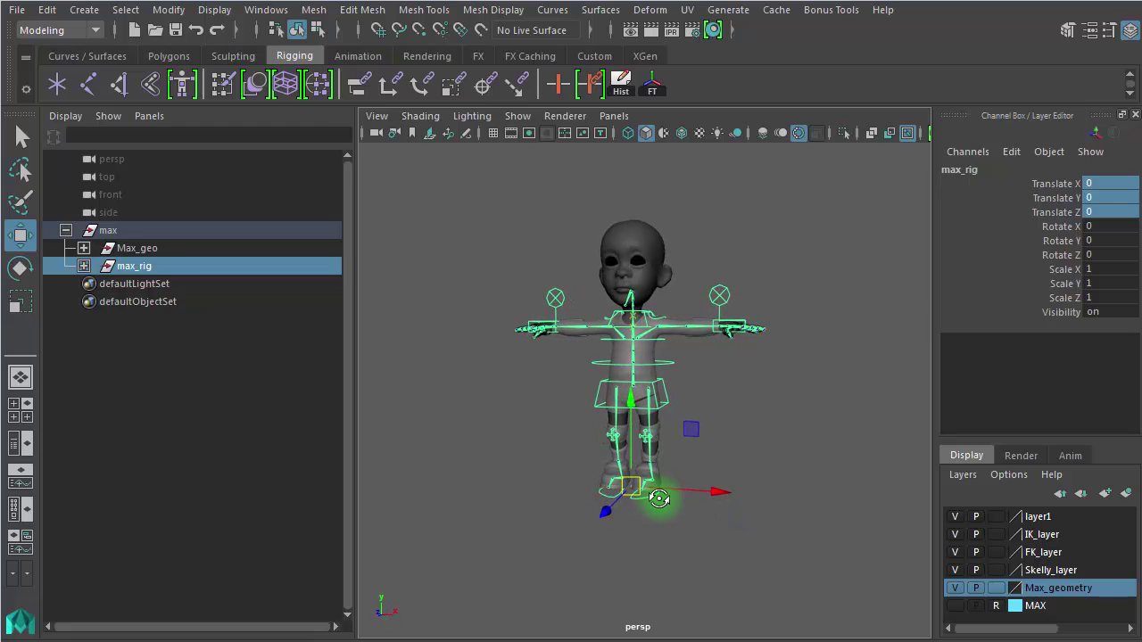
pyautogui.press('e')
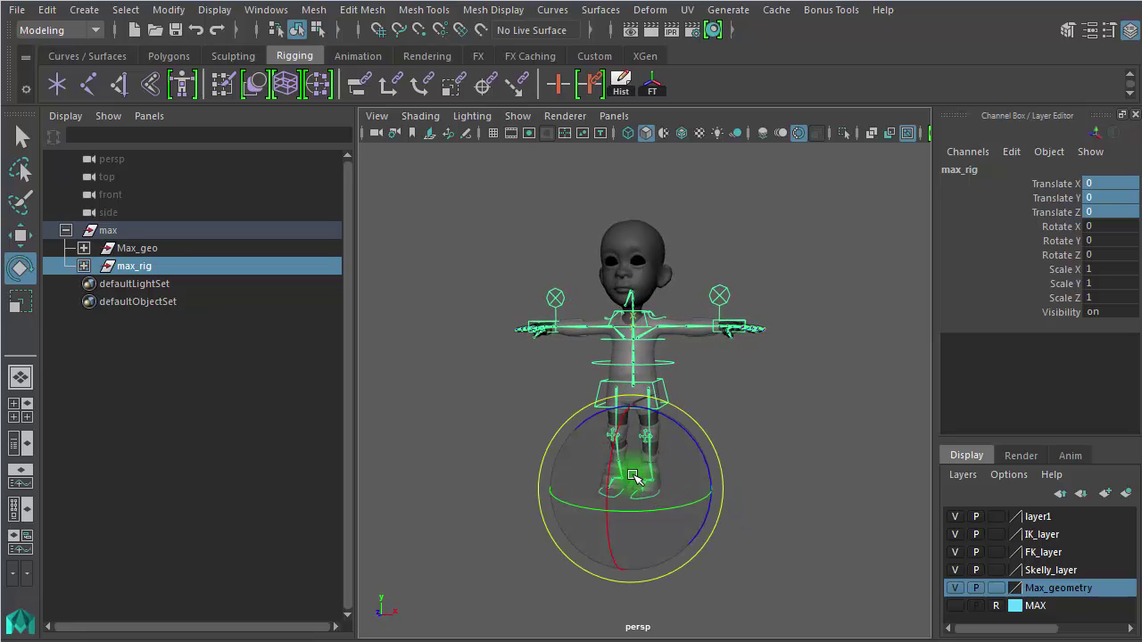
pyautogui.press('r')
pyautogui.keyDown('alt'); pyautogui.moveTo(633, 487); pyautogui.dragTo(1023, 480, button='right'); pyautogui.keyUp('alt')
pyautogui.moveTo(1023, 480); pyautogui.dragTo(1112, 478)
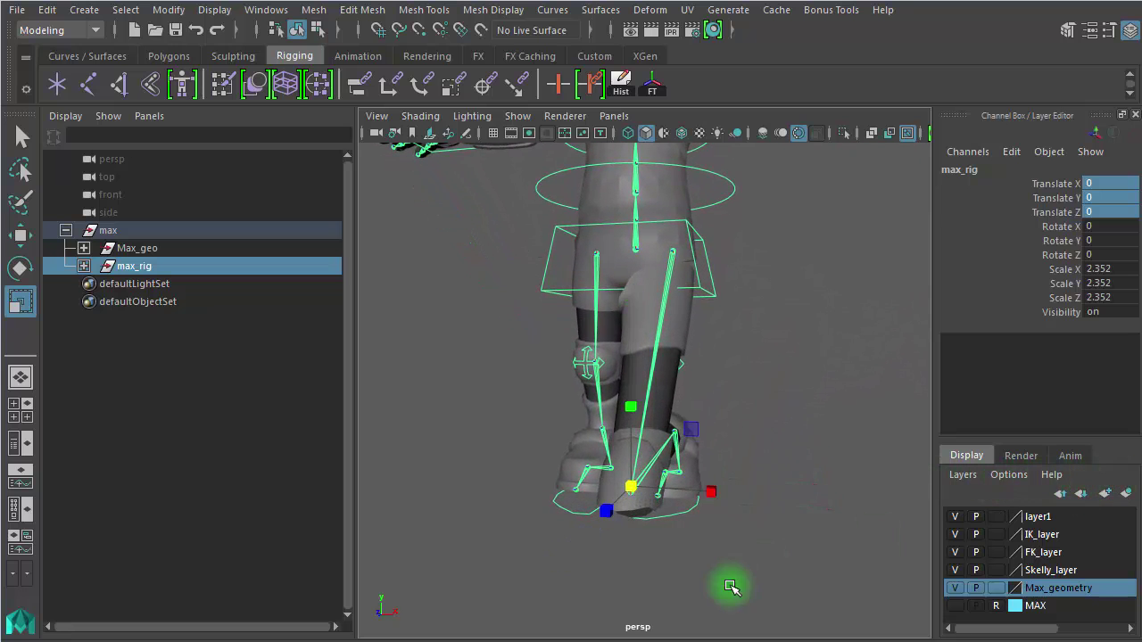
# Step: Examine the distorted left leg from the side and check the Scale X channel of Max_L_hip_bjnt
pyautogui.keyDown('alt'); pyautogui.moveTo(731, 586); pyautogui.dragTo(530, 581); pyautogui.keyUp('alt')
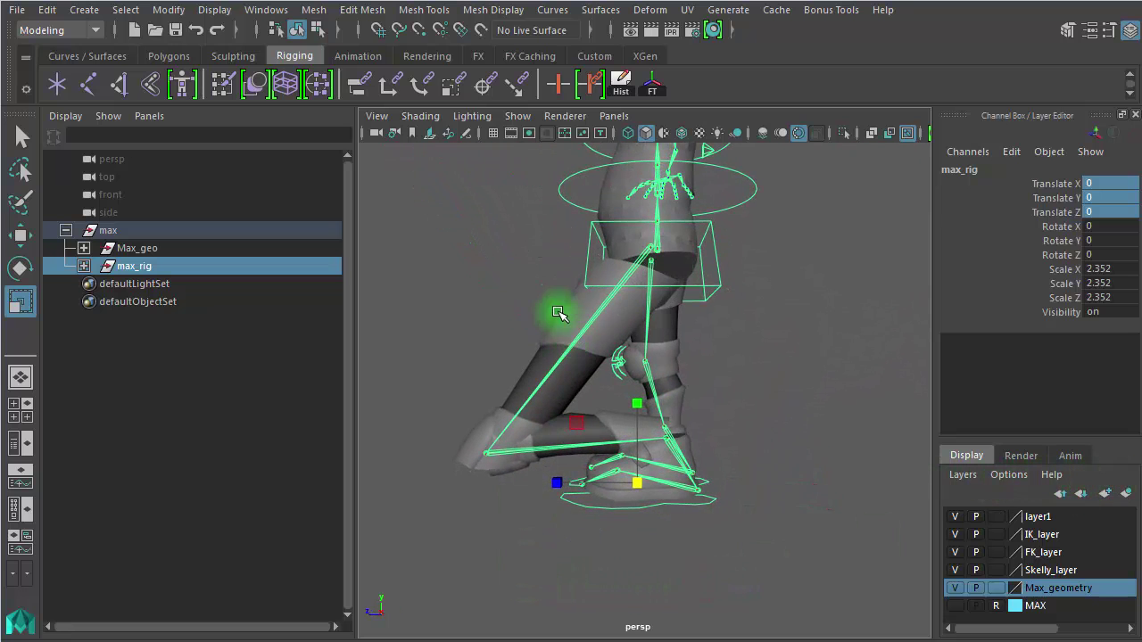
pyautogui.click(587, 361)
pyautogui.click(1068, 283)
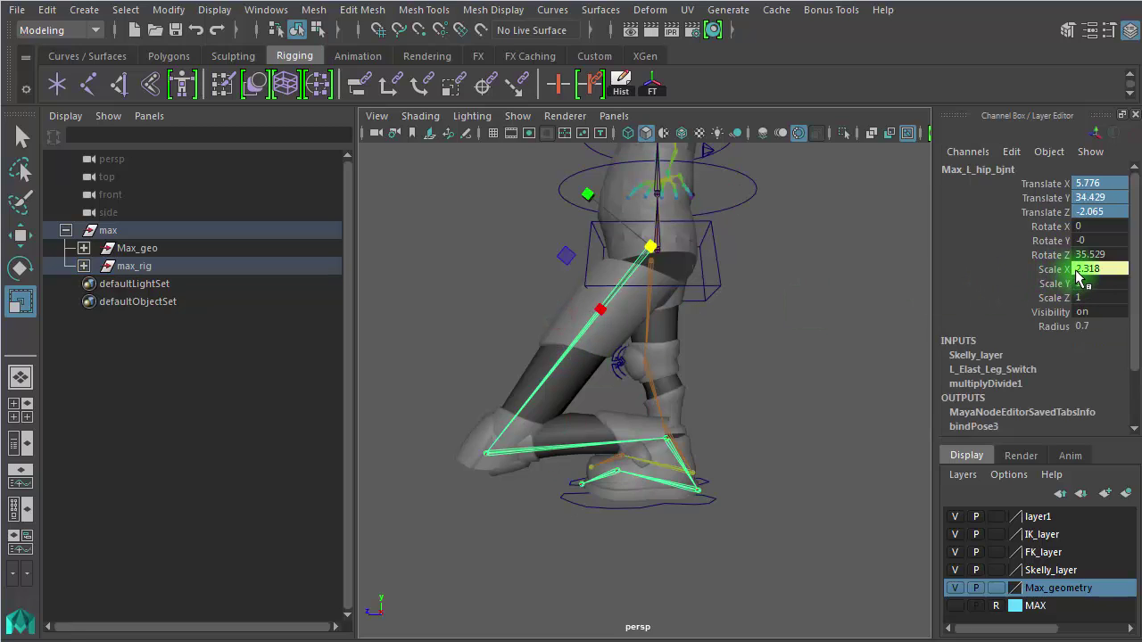
pyautogui.press('Return')
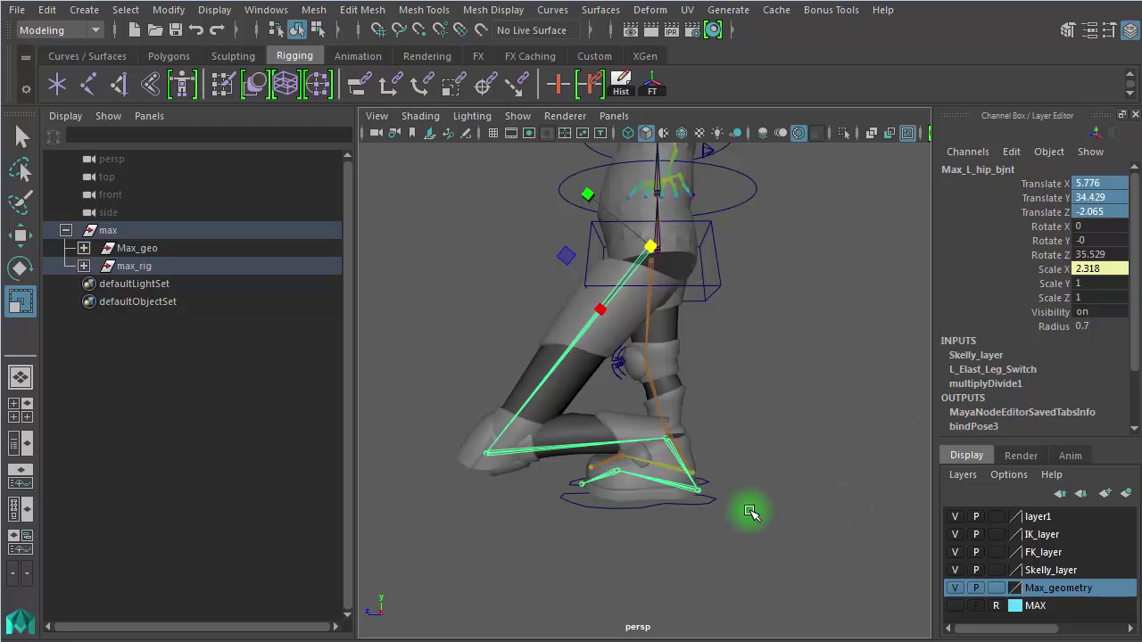
# Step: Undo the test scaling of the max_rig group and keep the group selected
pyautogui.press('Up')
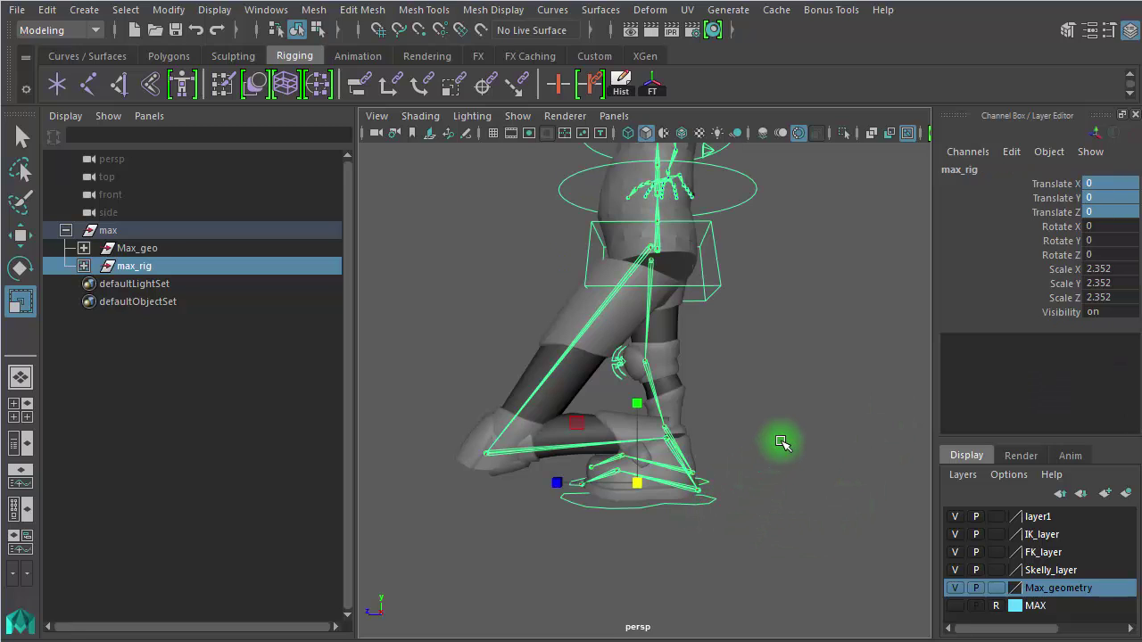
pyautogui.hotkey('ctrl', 'z')
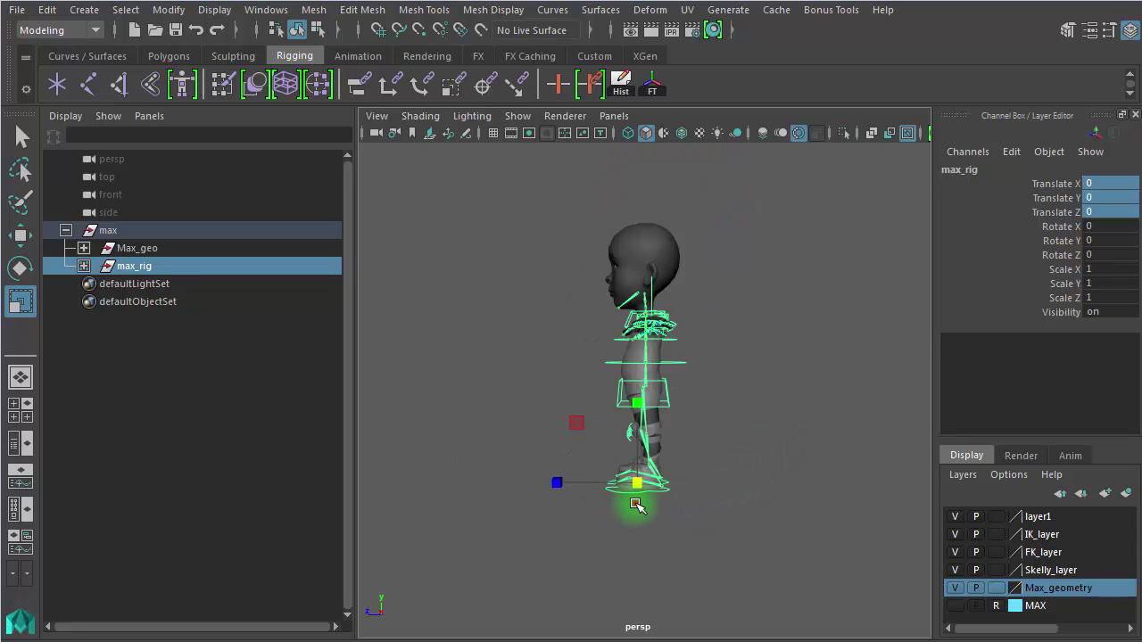
pyautogui.keyDown('alt'); pyautogui.moveTo(633, 500); pyautogui.dragTo(801, 516); pyautogui.keyUp('alt')
pyautogui.click(143, 266)
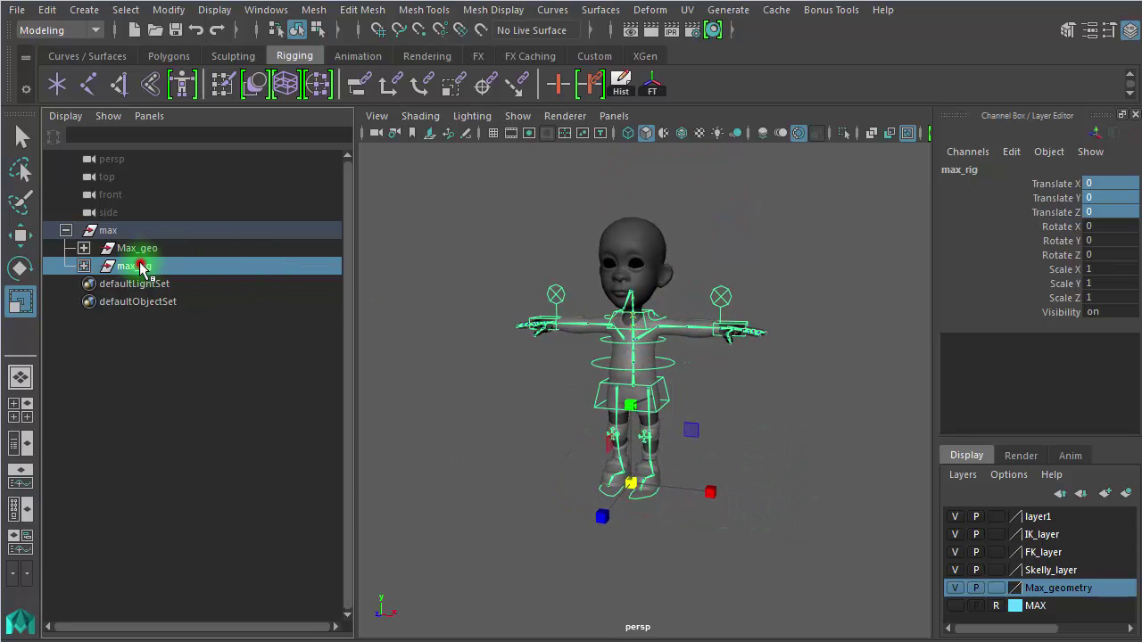
# Step: Select the left foot control Max_L_leg_ctrl in place of the max_rig group
pyautogui.click(743, 436)
pyautogui.scroll(5, 821, 523)
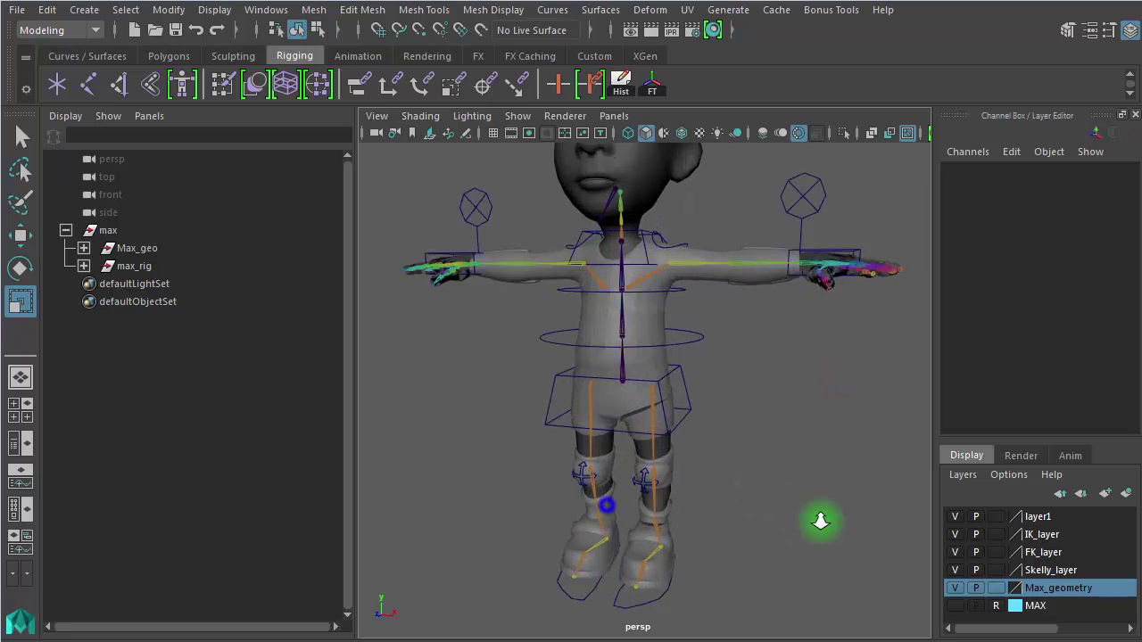
pyautogui.scroll(-2, 833, 516)
pyautogui.keyDown('alt'); pyautogui.moveTo(754, 492); pyautogui.dragTo(709, 474, button='middle'); pyautogui.keyUp('alt')
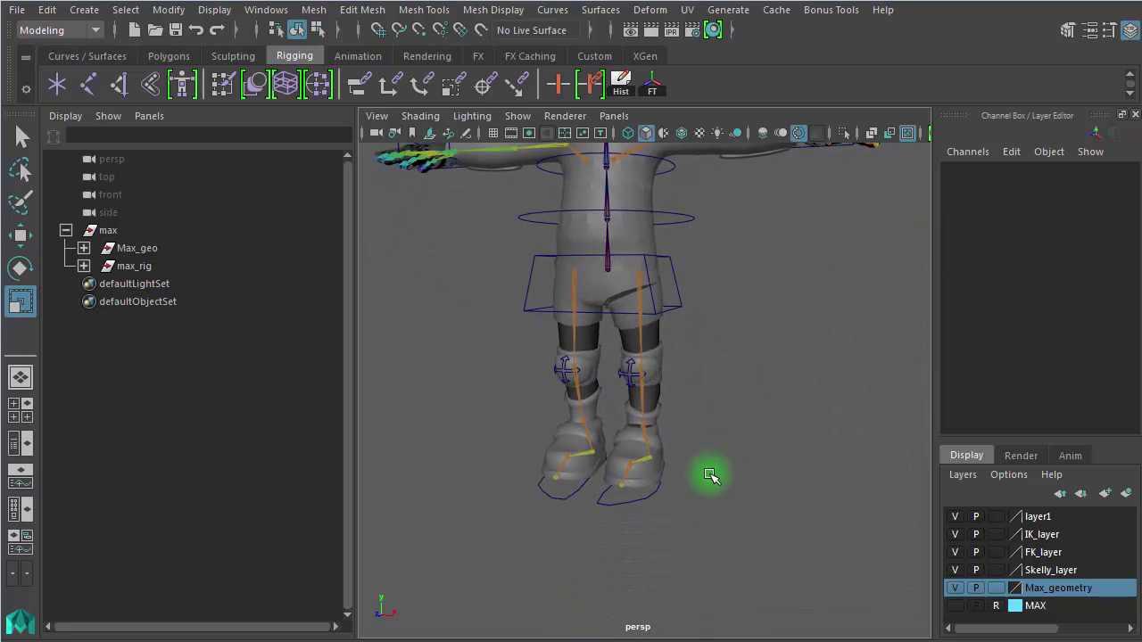
pyautogui.click(643, 509)
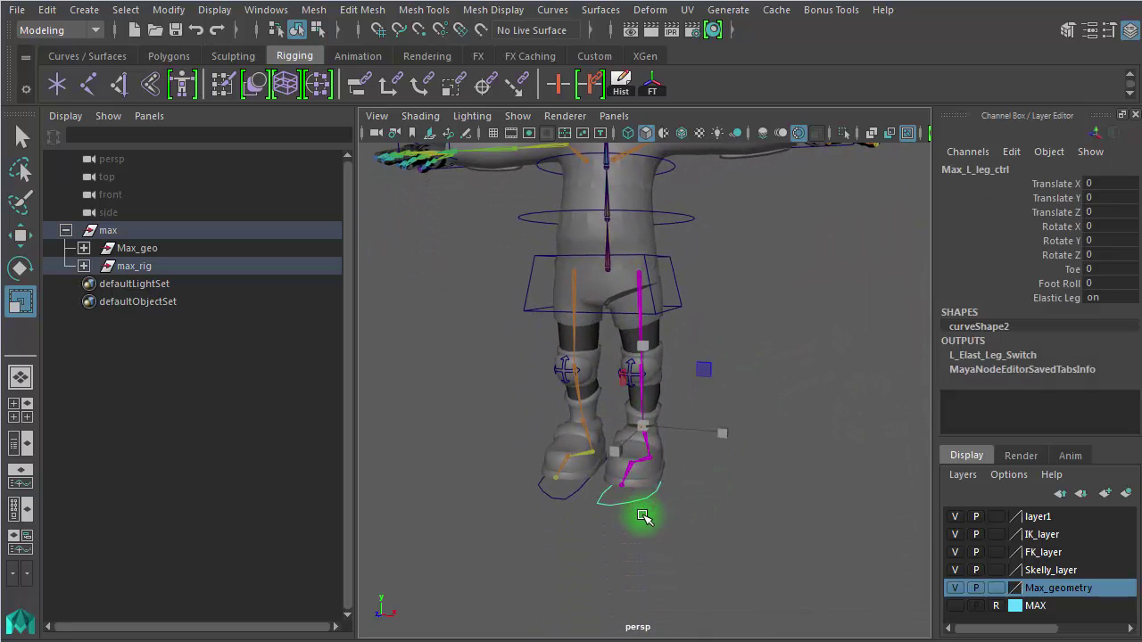